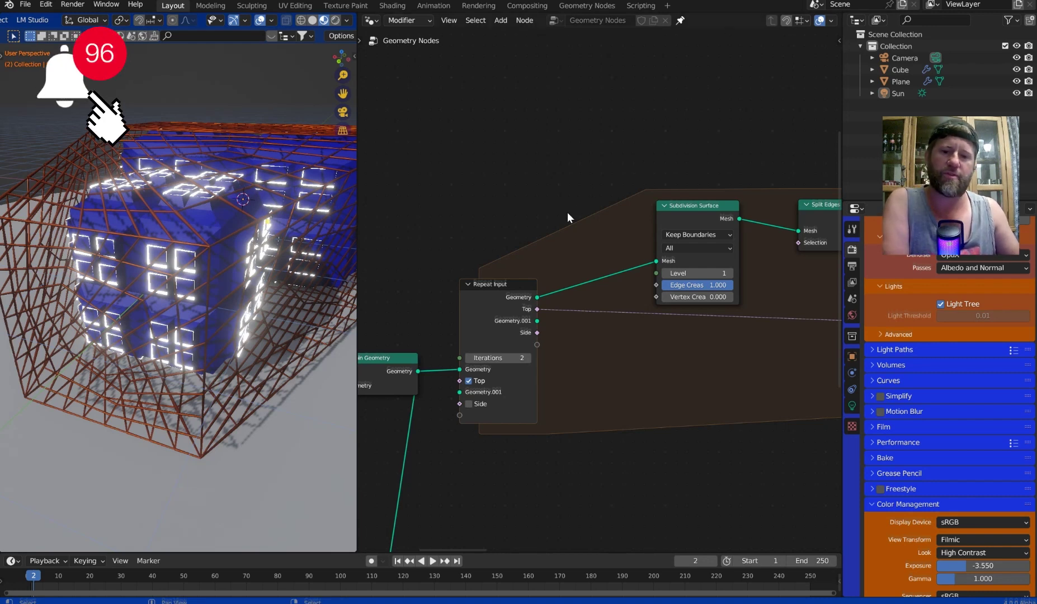
Compare the finished building with the Repeat Input iterations at 1 and back at 2.
{"action": "left_click_drag", "start_coordinate": [509, 285], "coordinate": [496, 235]}
{"action": "middle_click_drag", "start_coordinate": [572, 192], "coordinate": [569, 223]}
{"action": "middle_click_drag", "start_coordinate": [225, 164], "coordinate": [333, 328]}
{"action": "middle_click_drag", "start_coordinate": [428, 342], "coordinate": [493, 276]}
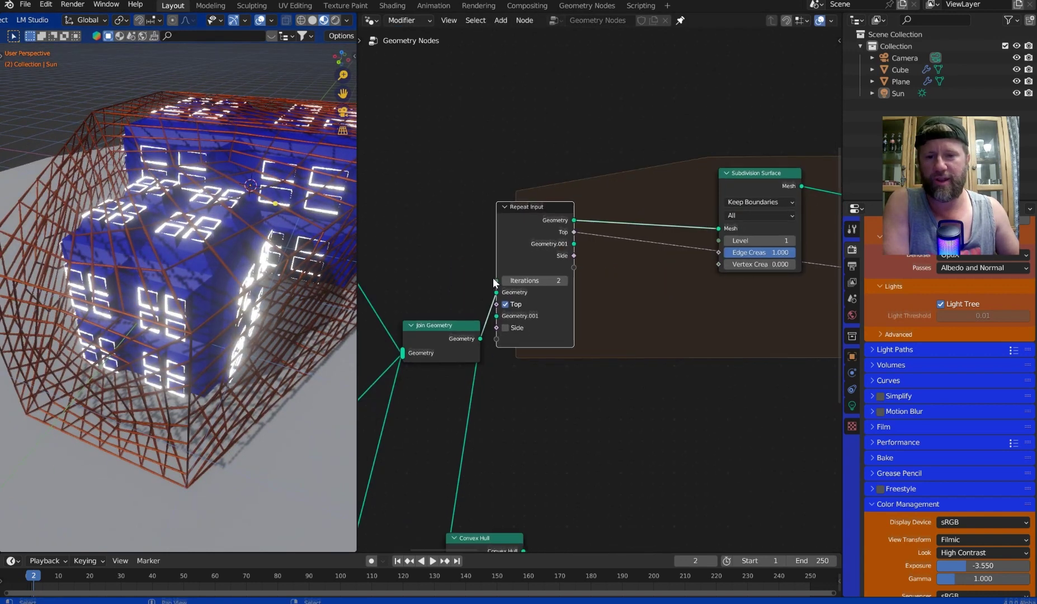
{"action": "scroll", "coordinate": [493, 277], "scroll_direction": "up", "scroll_amount": 2}
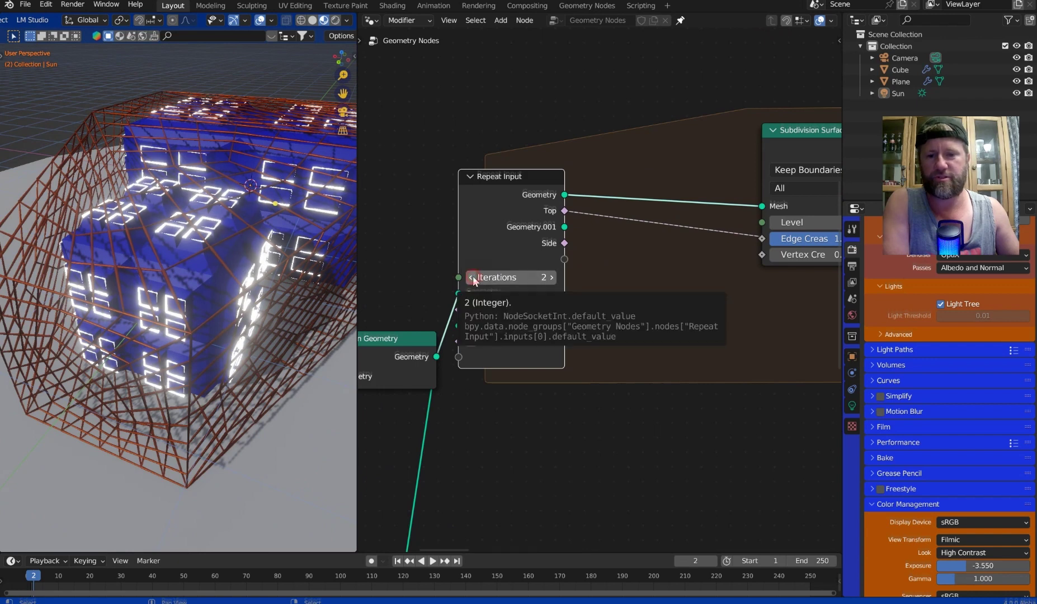
{"action": "left_click", "coordinate": [472, 277]}
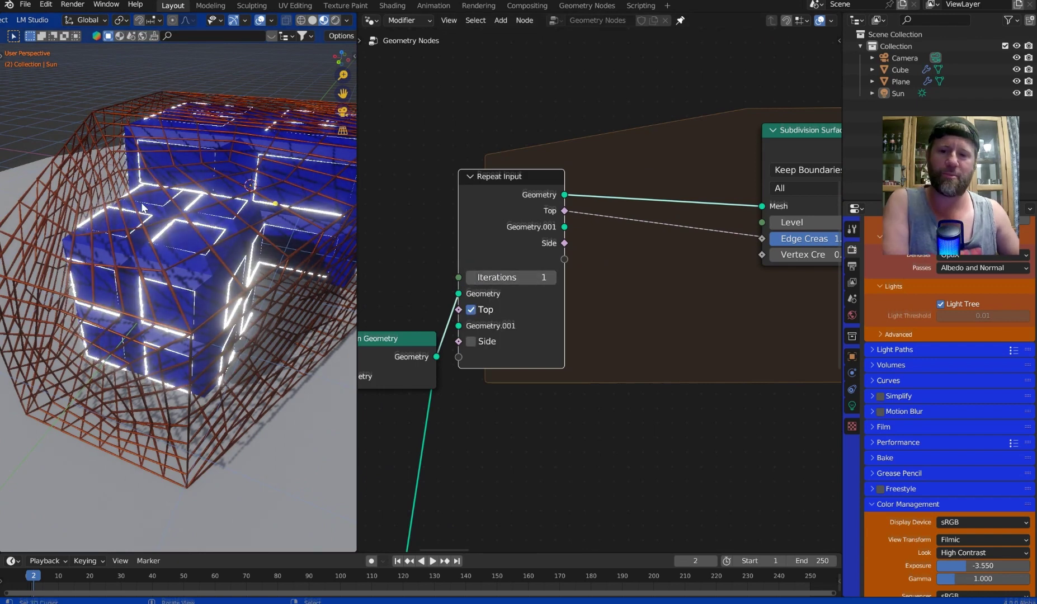
{"action": "left_click", "coordinate": [554, 277]}
{"action": "scroll", "coordinate": [678, 258], "scroll_direction": "down", "scroll_amount": 7}
{"action": "scroll", "coordinate": [542, 262], "scroll_direction": "up", "scroll_amount": 2}
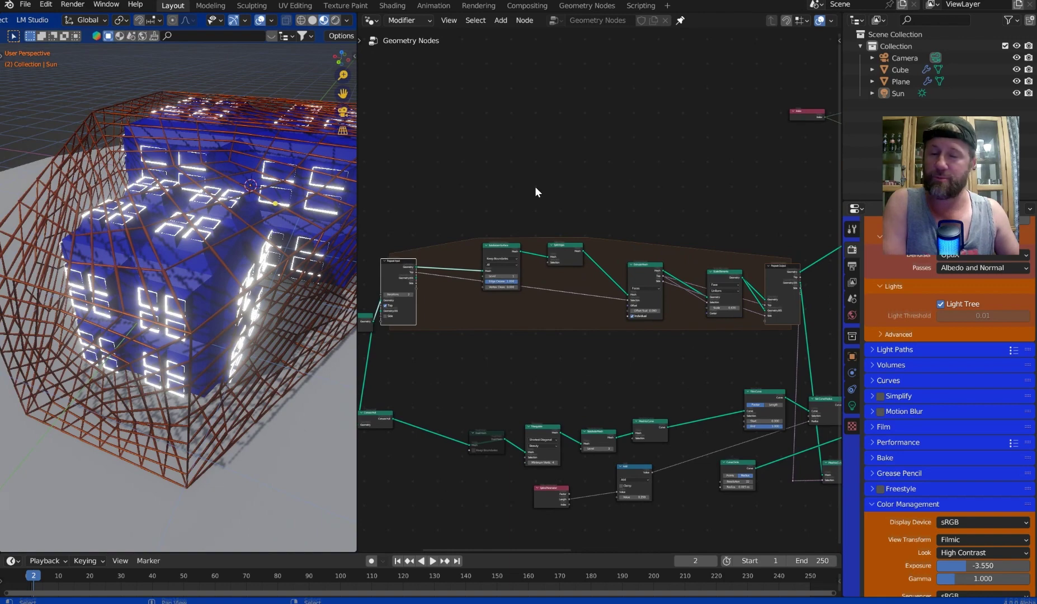
{"action": "middle_click_drag", "start_coordinate": [273, 169], "coordinate": [452, 99]}
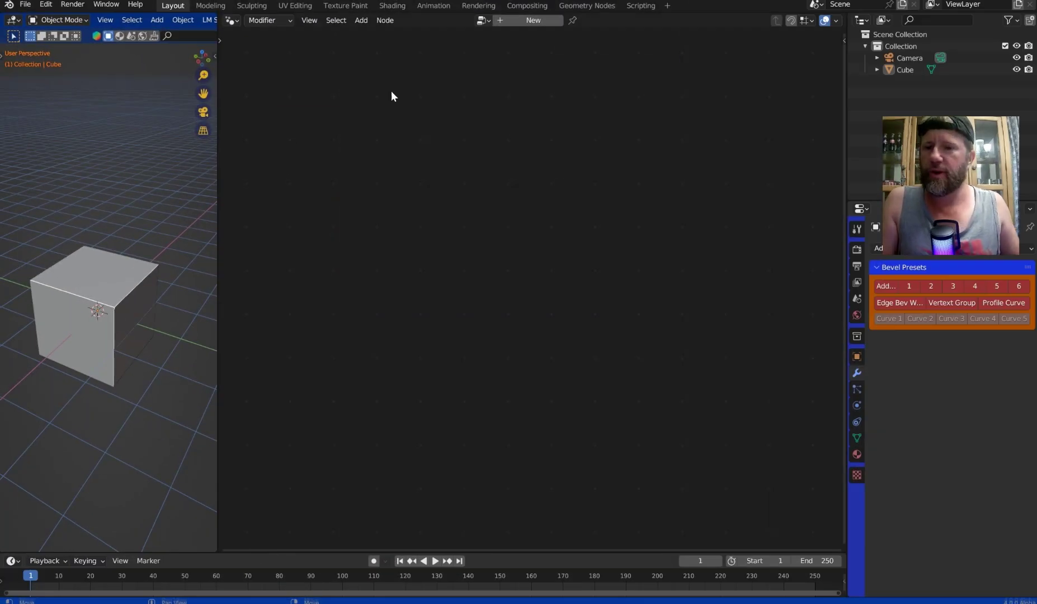
Select the cube in the new scene and create a new geometry node tree for it.
{"action": "left_click", "coordinate": [115, 290]}
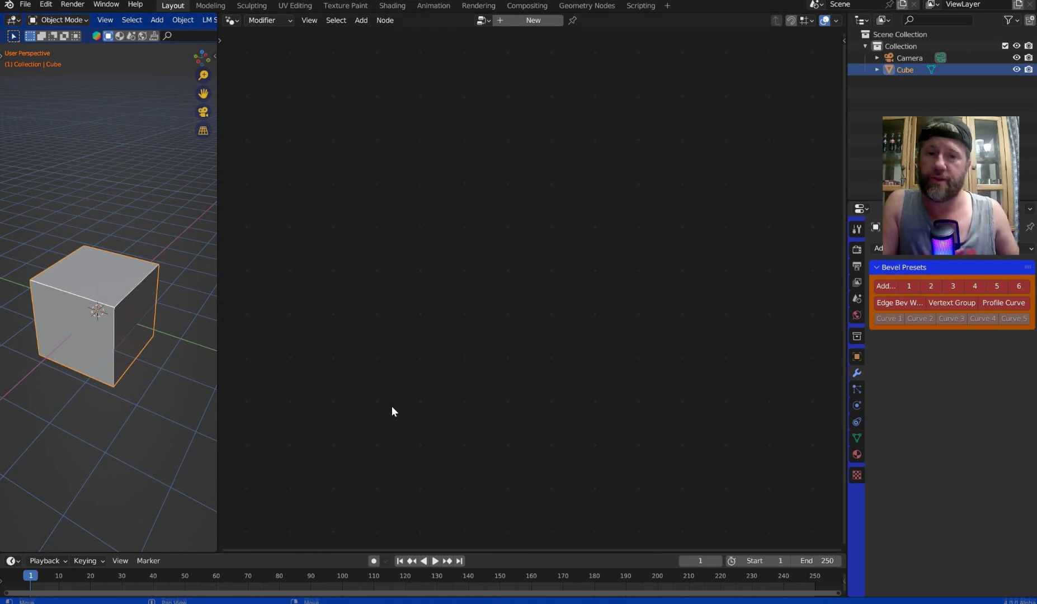
{"action": "left_click", "coordinate": [519, 23]}
{"action": "middle_click_drag", "start_coordinate": [471, 292], "coordinate": [588, 117]}
{"action": "scroll", "coordinate": [543, 228], "scroll_direction": "up", "scroll_amount": 6}
{"action": "middle_click_drag", "start_coordinate": [540, 271], "coordinate": [531, 330]}
{"action": "scroll", "coordinate": [537, 244], "scroll_direction": "up", "scroll_amount": 4}
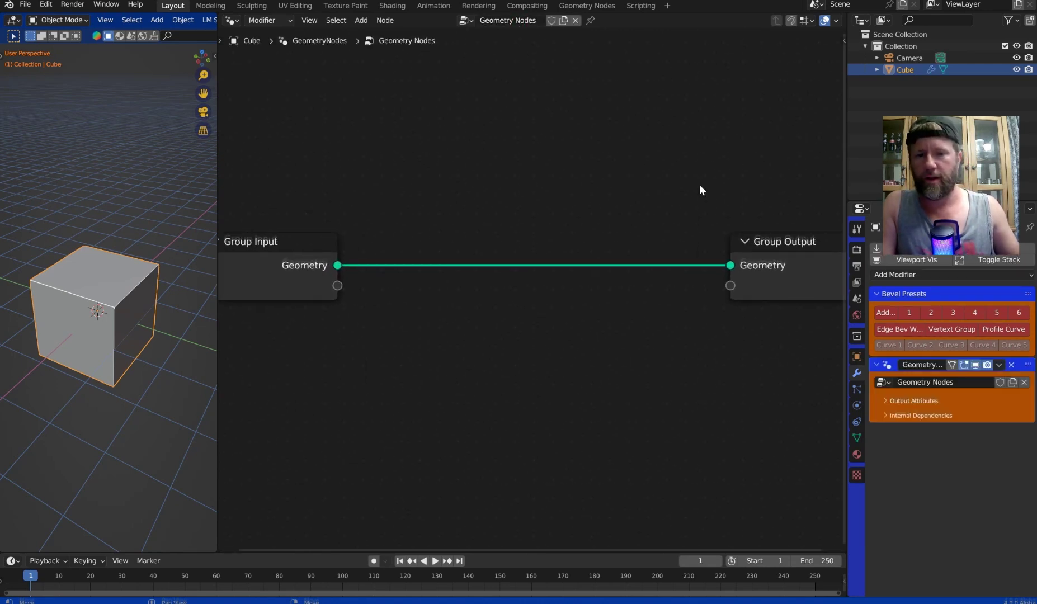
Add a Repeat Zone and place it above the Group Input and Group Output nodes.
{"action": "key", "text": "Home"}
{"action": "key", "text": "shift+a"}
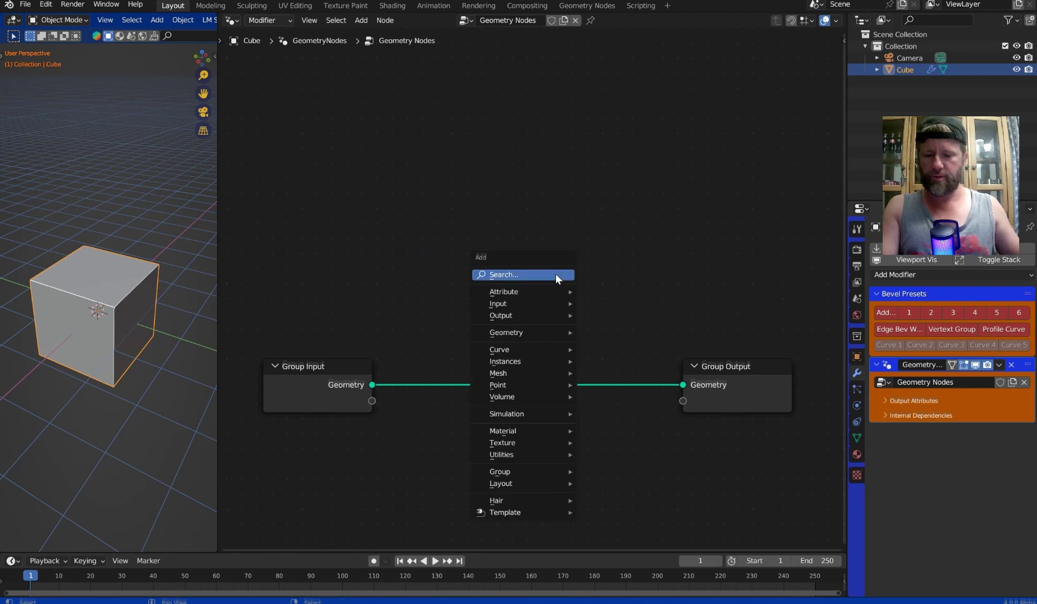
{"action": "left_click", "coordinate": [556, 274]}
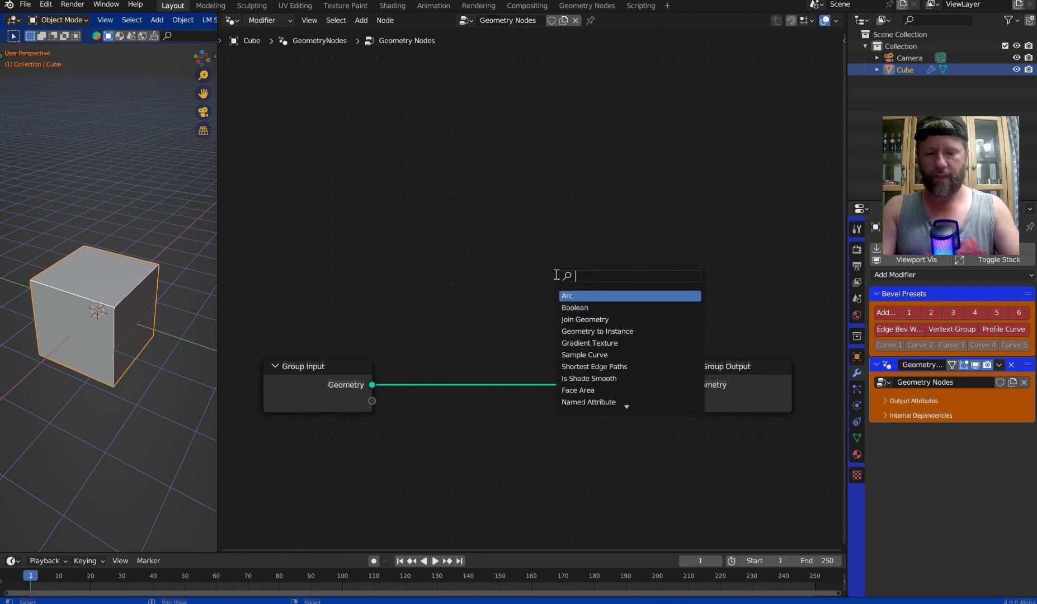
{"action": "type", "text": "repeat"}
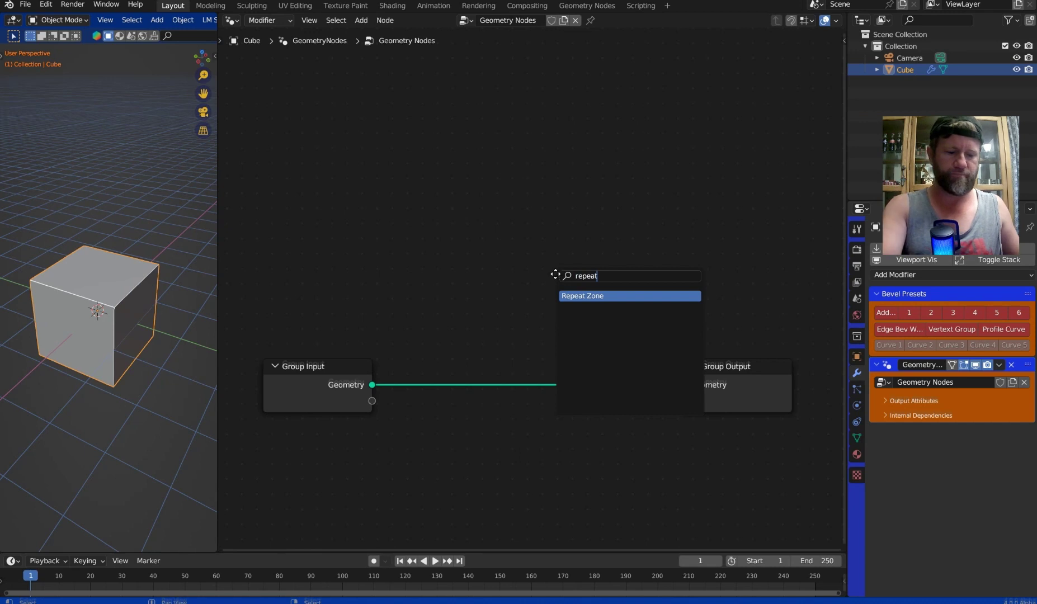
{"action": "key", "text": "Return"}
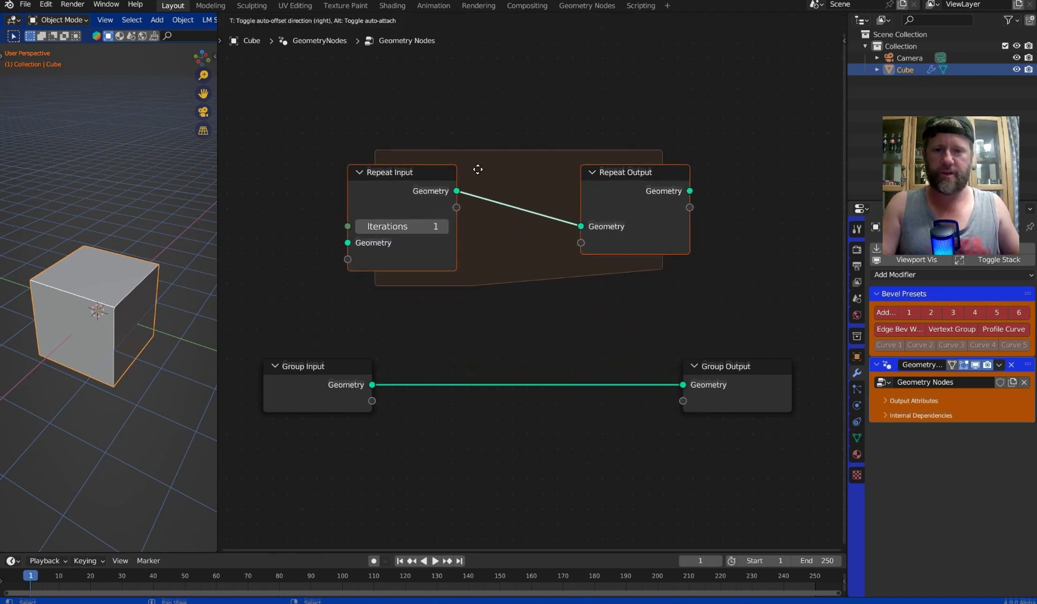
{"action": "left_click", "coordinate": [487, 167]}
{"action": "key", "text": "shift+a"}
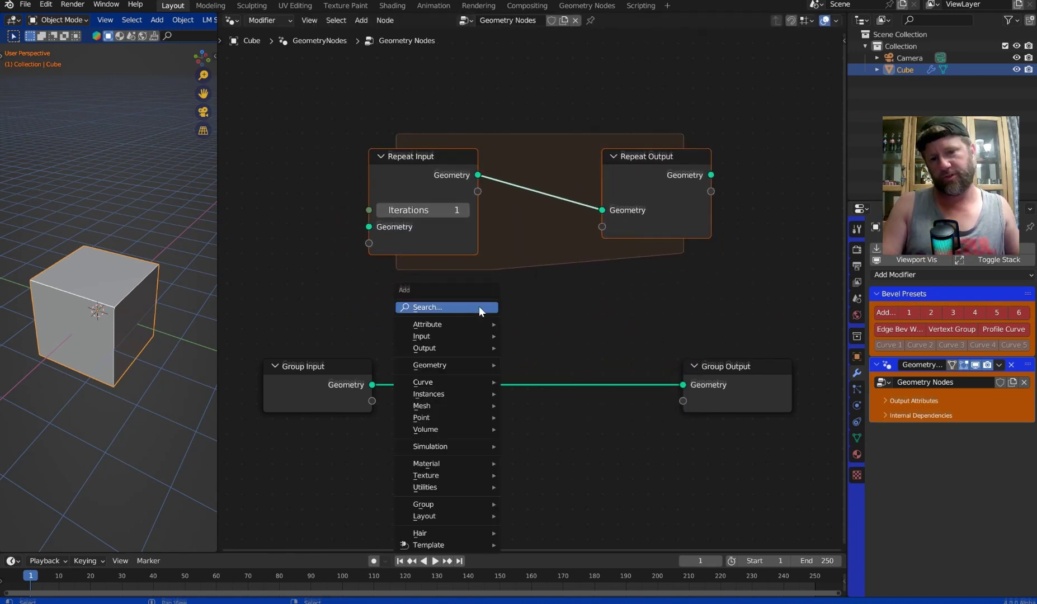
{"action": "mouse_move", "coordinate": [477, 446]}
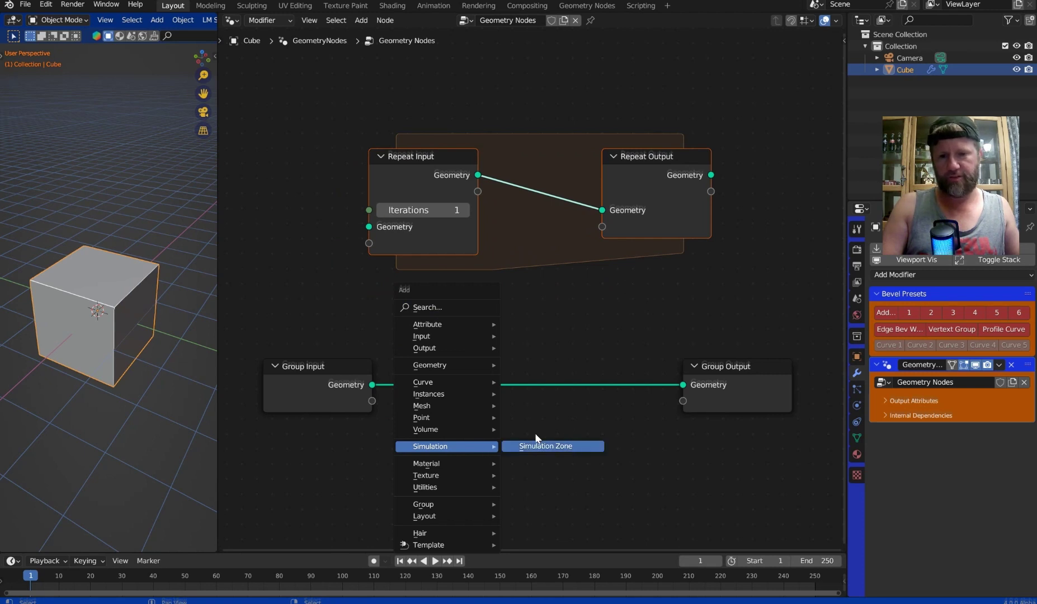
{"action": "mouse_move", "coordinate": [455, 365]}
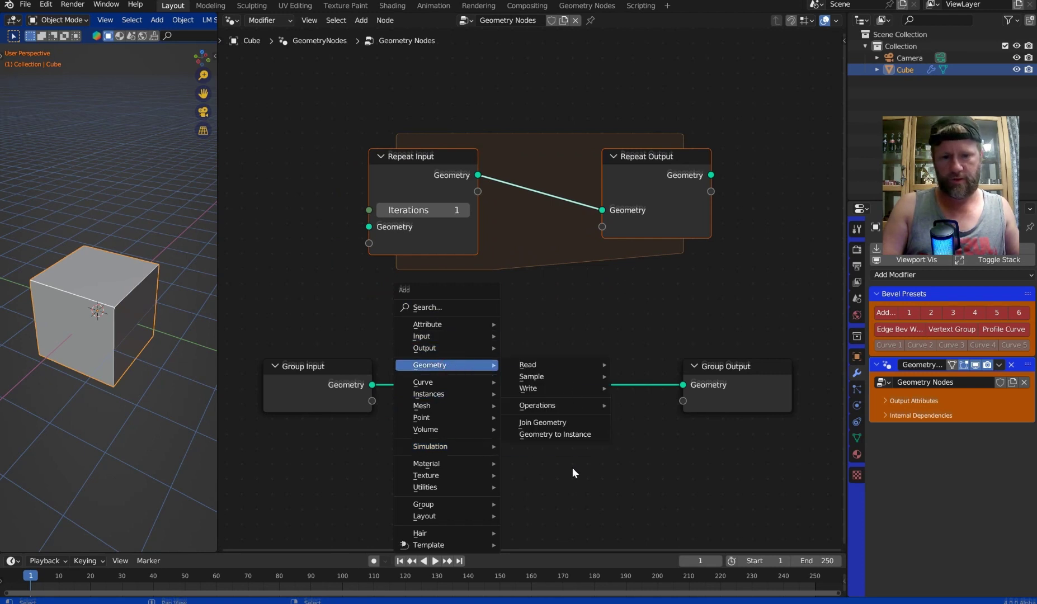
{"action": "left_click", "coordinate": [598, 280]}
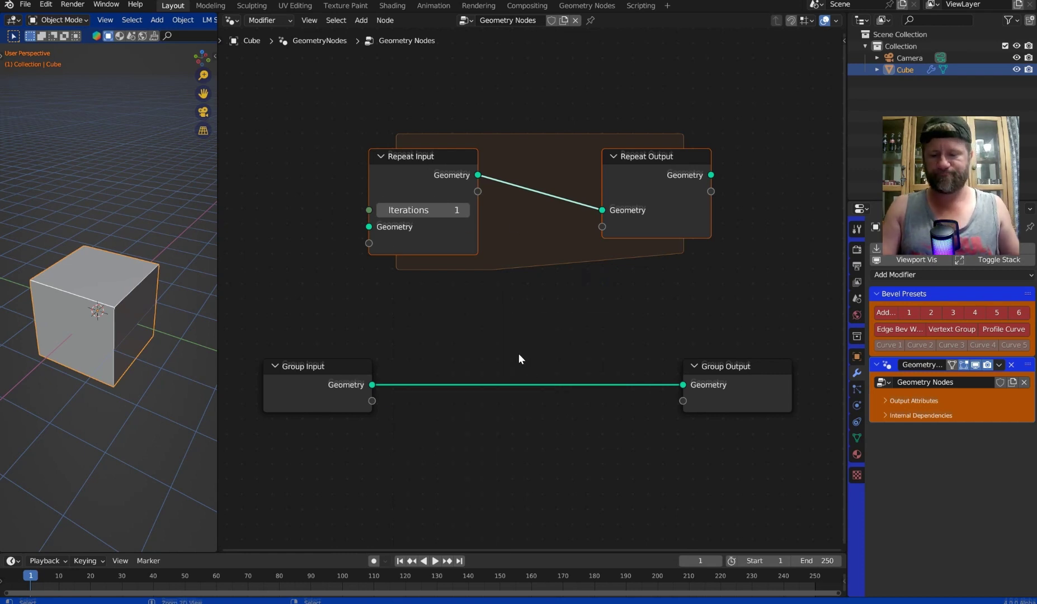
Route the geometry from Group Input through the Repeat Zone to Group Output, and move both group nodes beside the zone.
{"action": "right_click_drag", "start_coordinate": [519, 383], "coordinate": [507, 476], "text": "ctrl"}
{"action": "right_click_drag", "start_coordinate": [340, 389], "coordinate": [555, 205], "text": "alt"}
{"action": "right_click_drag", "start_coordinate": [669, 204], "coordinate": [747, 411], "text": "alt"}
{"action": "left_click_drag", "start_coordinate": [323, 373], "coordinate": [272, 209]}
{"action": "left_click_drag", "start_coordinate": [746, 372], "coordinate": [692, 165]}
{"action": "middle_click_drag", "start_coordinate": [499, 159], "coordinate": [616, 208]}
Insert an Extrude Mesh node on the link between Repeat Input and Repeat Output.
{"action": "scroll", "coordinate": [607, 233], "scroll_direction": "up", "scroll_amount": 4}
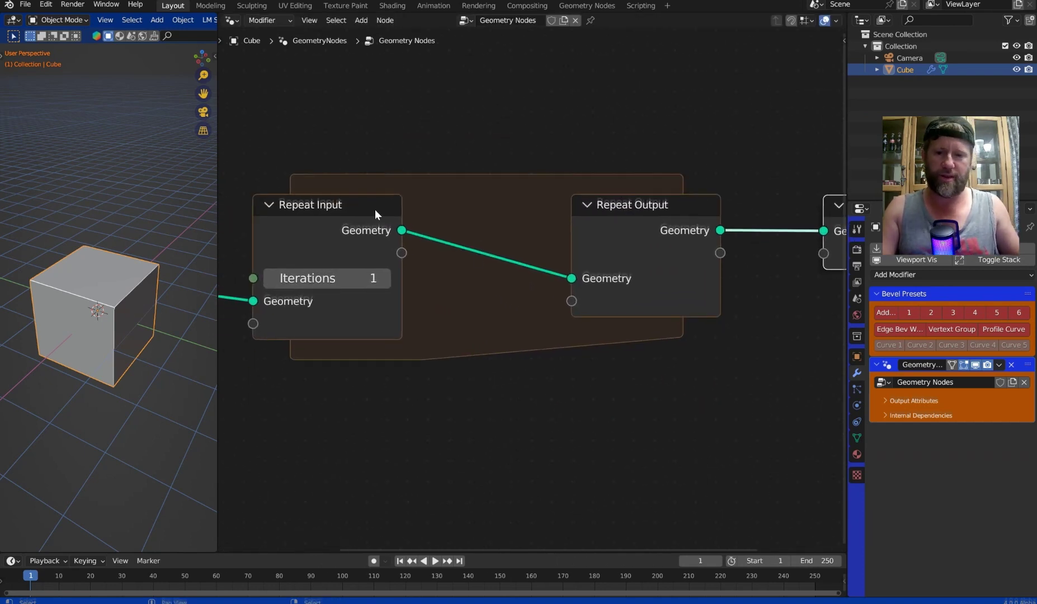
{"action": "left_click_drag", "start_coordinate": [372, 206], "coordinate": [353, 195]}
{"action": "left_click", "coordinate": [603, 214]}
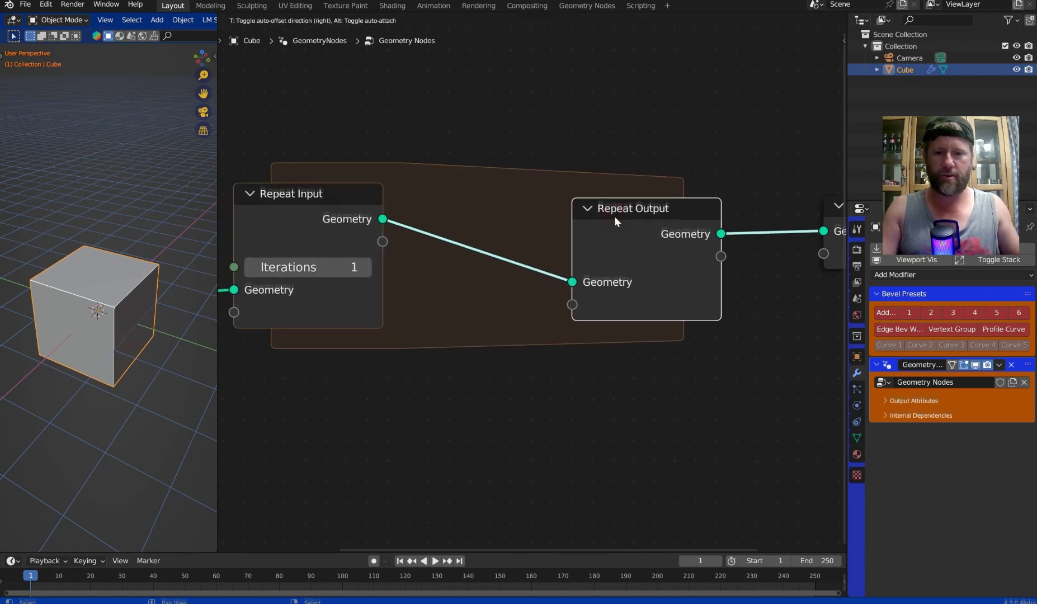
{"action": "key", "text": "shift+a"}
{"action": "type", "text": "ext"}
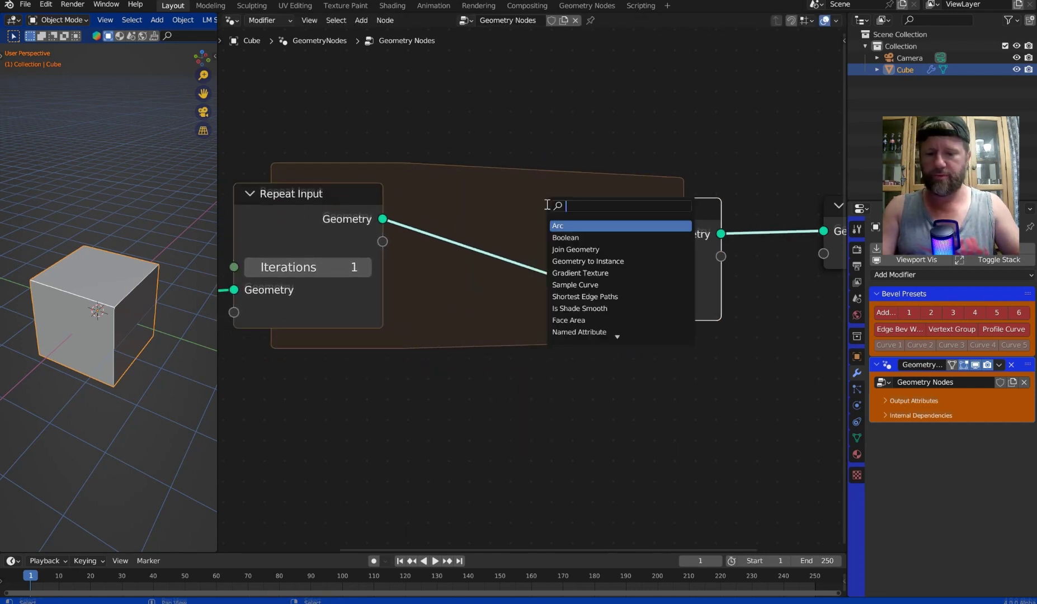
{"action": "type", "text": "ur"}
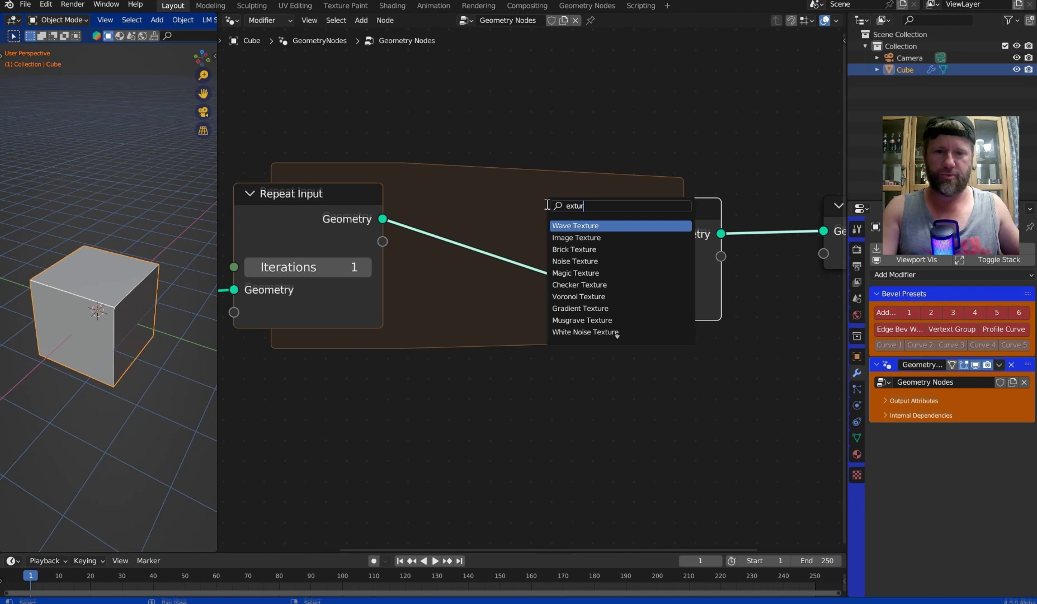
{"action": "key", "text": "BackSpace"}
{"action": "key", "text": "BackSpace"}
{"action": "key", "text": "BackSpace"}
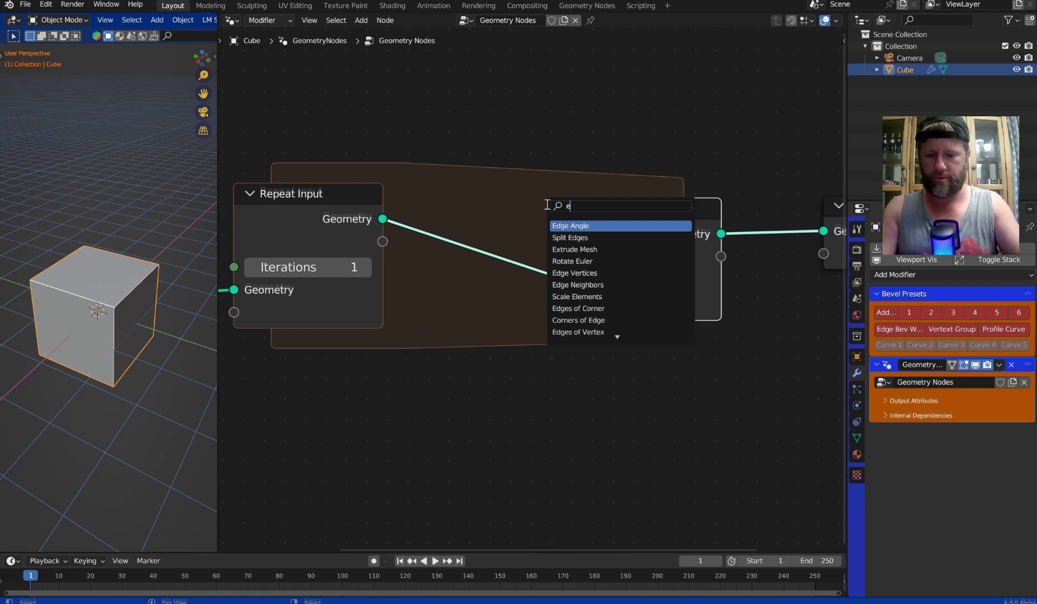
{"action": "type", "text": "trude"}
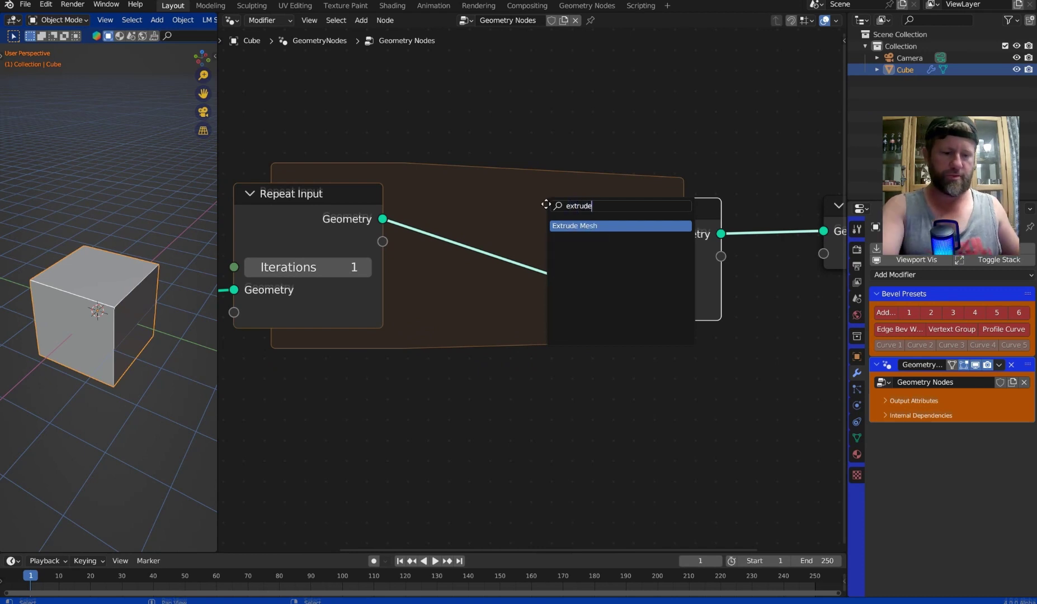
{"action": "key", "text": "Return"}
{"action": "left_click", "coordinate": [462, 178]}
Raise the Repeat Input iterations to 5 to inspect the extruded cube, and reduce them to 2.
{"action": "middle_click_drag", "start_coordinate": [140, 257], "coordinate": [85, 299]}
{"action": "left_click", "coordinate": [365, 267]}
{"action": "left_click", "coordinate": [365, 268]}
{"action": "left_click", "coordinate": [365, 267]}
{"action": "left_click", "coordinate": [365, 267]}
{"action": "middle_click_drag", "start_coordinate": [204, 267], "coordinate": [156, 270]}
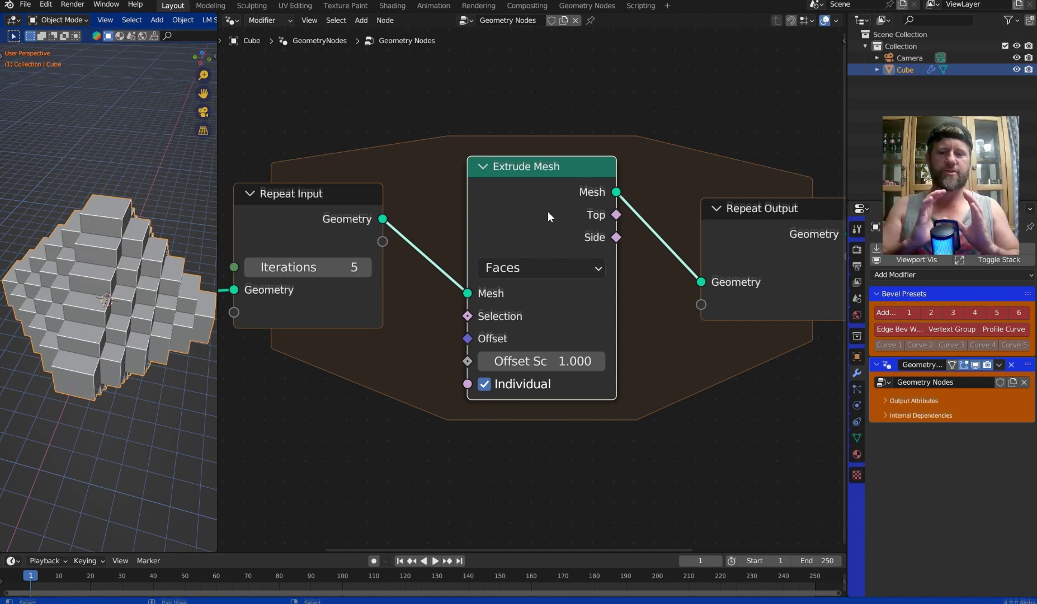
{"action": "left_click_drag", "start_coordinate": [308, 265], "coordinate": [288, 265]}
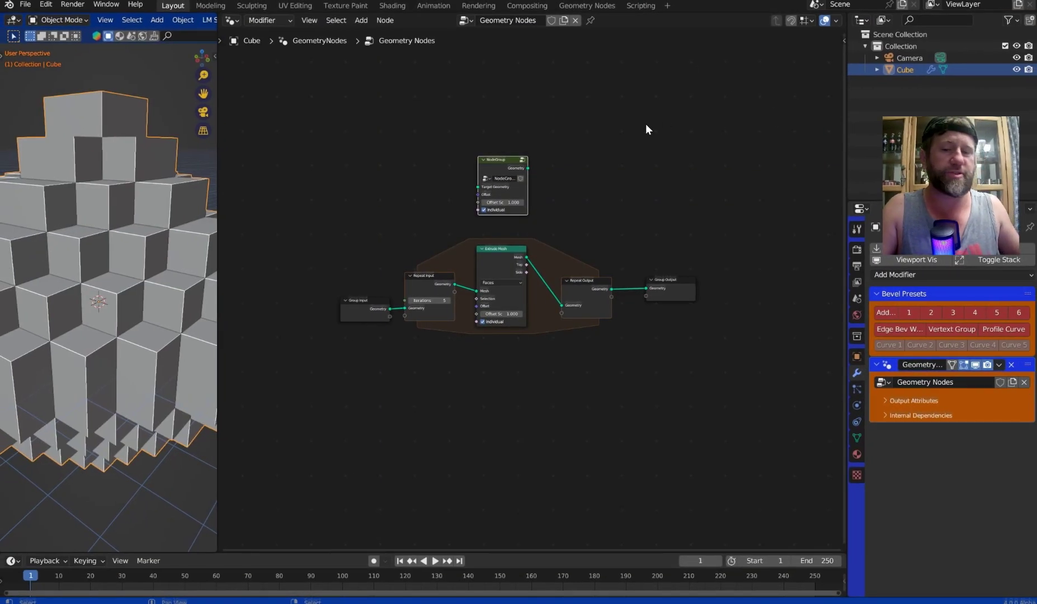
Open the node group, shift its Group Output node slightly, and return to the parent tree.
{"action": "scroll", "coordinate": [596, 139], "scroll_direction": "up", "scroll_amount": 4}
{"action": "left_click_drag", "start_coordinate": [523, 198], "coordinate": [513, 105]}
{"action": "key", "text": "Tab"}
{"action": "key", "text": "Home"}
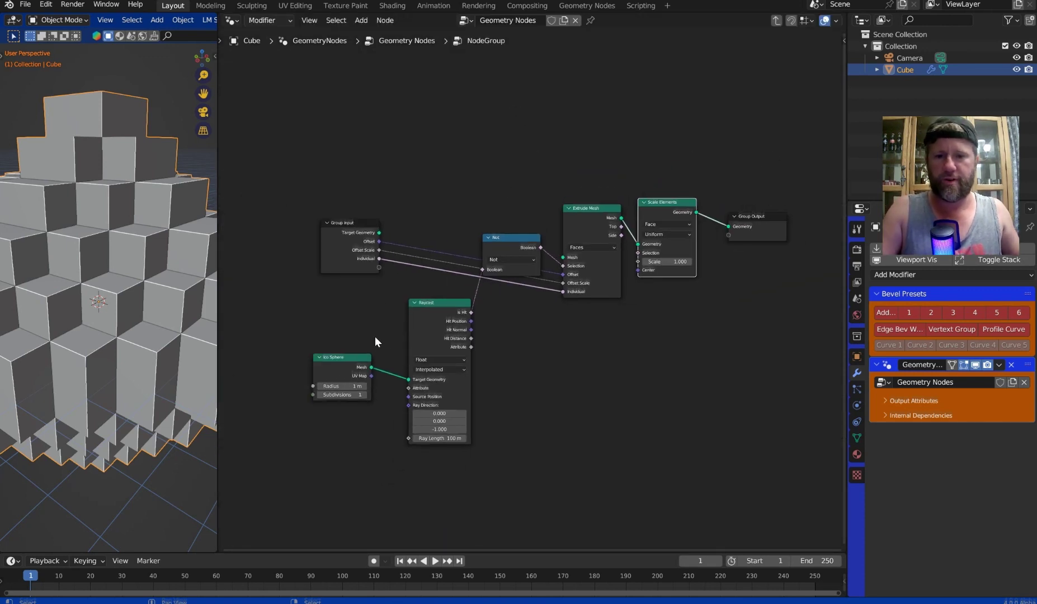
{"action": "left_click_drag", "start_coordinate": [758, 216], "coordinate": [766, 196]}
{"action": "key", "text": "Tab"}
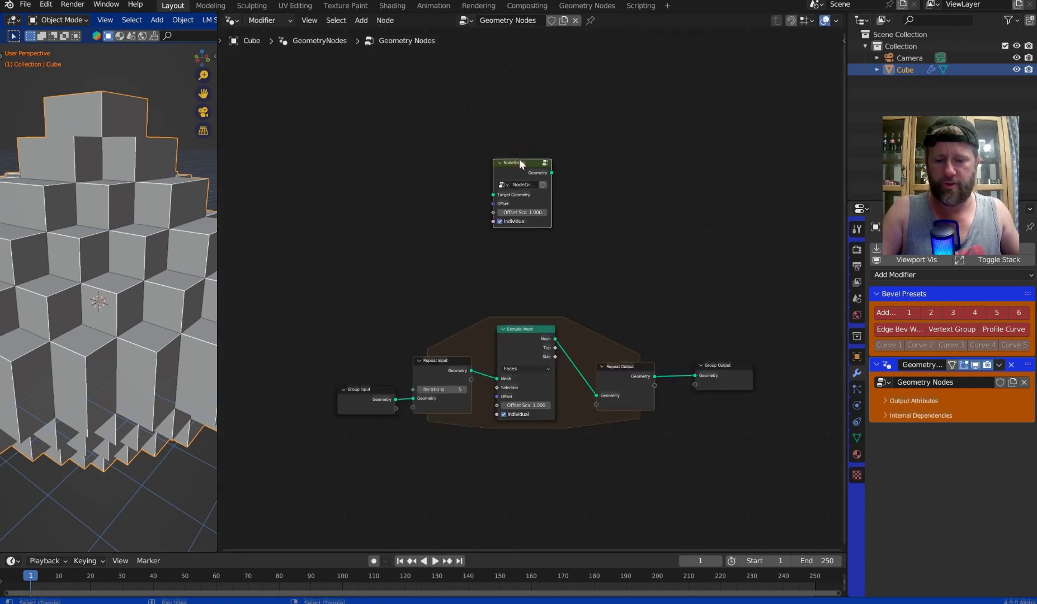
Duplicate the node group until six copies stand in a row above the Repeat Zone.
{"action": "key", "text": "shift+d"}
{"action": "left_click", "coordinate": [599, 162]}
{"action": "key", "text": "shift+d"}
{"action": "left_click", "coordinate": [696, 151]}
{"action": "left_click_drag", "start_coordinate": [741, 203], "coordinate": [490, 147]}
{"action": "middle_click_drag", "start_coordinate": [543, 134], "coordinate": [339, 119]}
{"action": "key", "text": "shift+d"}
{"action": "left_click", "coordinate": [705, 135]}
{"action": "left_click", "coordinate": [544, 134]}
{"action": "left_click_drag", "start_coordinate": [499, 139], "coordinate": [489, 159]}
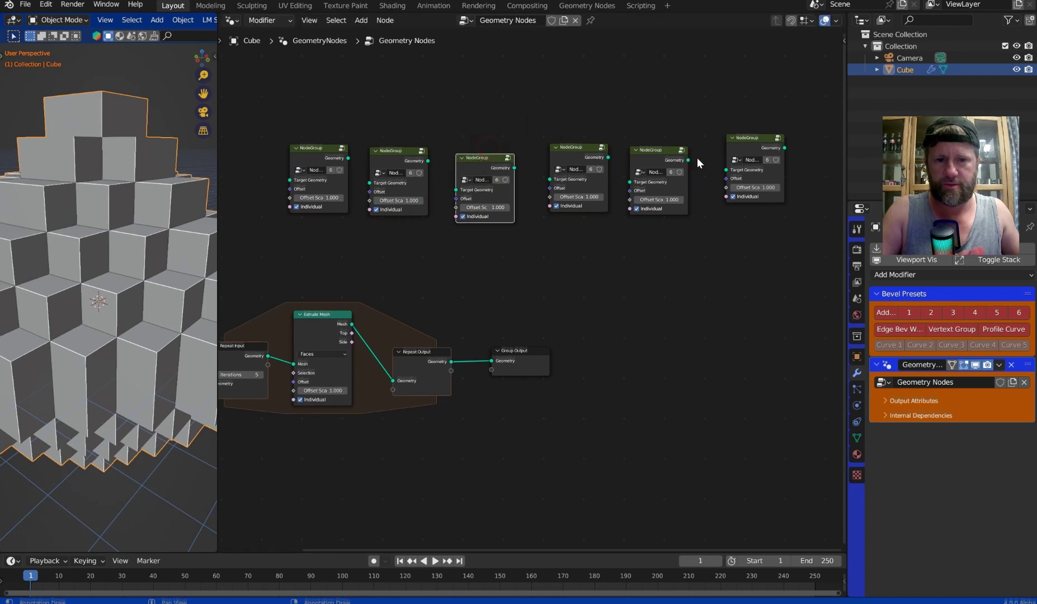
Delete the extra node group copies and keep one linked between Extrude Mesh and Repeat Output.
{"action": "left_click_drag", "start_coordinate": [727, 148], "coordinate": [751, 164]}
{"action": "left_click_drag", "start_coordinate": [791, 227], "coordinate": [416, 330]}
{"action": "key", "text": "x"}
{"action": "scroll", "coordinate": [565, 241], "scroll_direction": "up", "scroll_amount": 3}
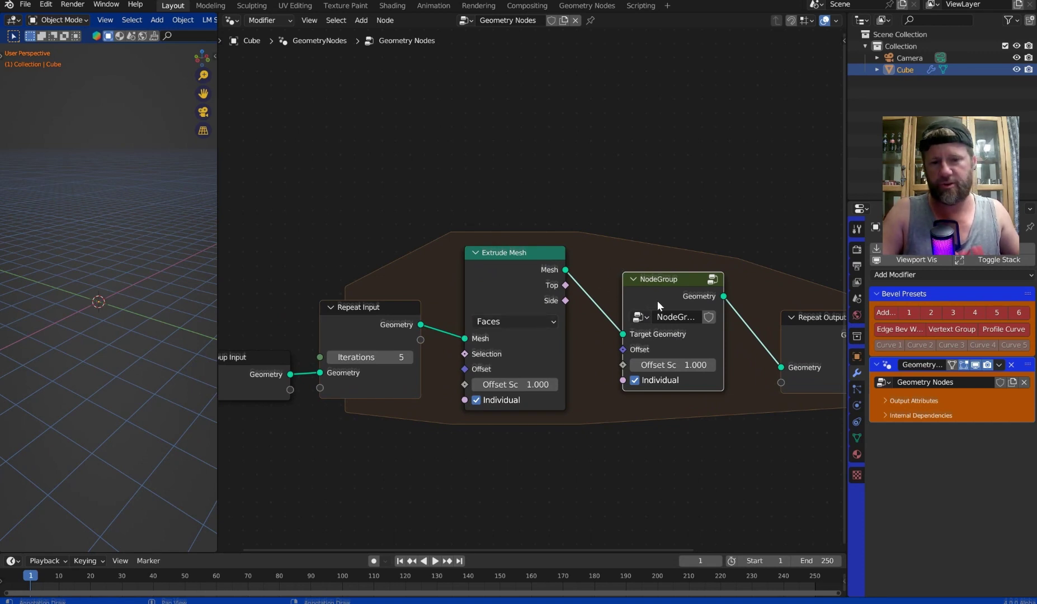
Raise the Repeat Input iterations to 8.
{"action": "middle_click_drag", "start_coordinate": [493, 319], "coordinate": [594, 272]}
{"action": "scroll", "coordinate": [656, 279], "scroll_direction": "up", "scroll_amount": 2}
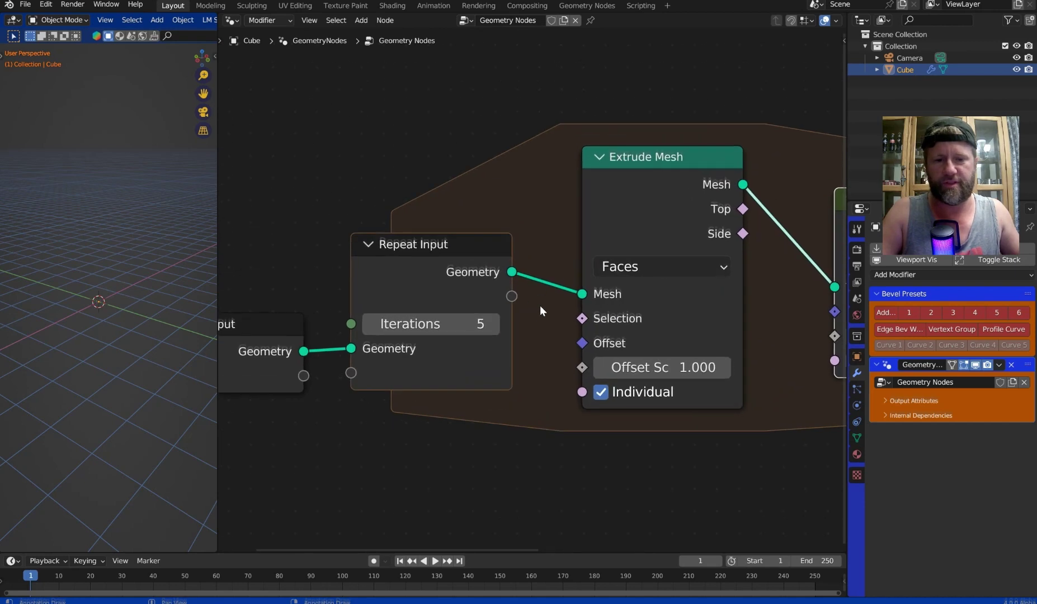
{"action": "left_click", "coordinate": [493, 323]}
{"action": "left_click", "coordinate": [493, 323]}
{"action": "left_click", "coordinate": [493, 324]}
{"action": "scroll", "coordinate": [675, 277], "scroll_direction": "down", "scroll_amount": 6}
{"action": "middle_click_drag", "start_coordinate": [676, 276], "coordinate": [492, 298]}
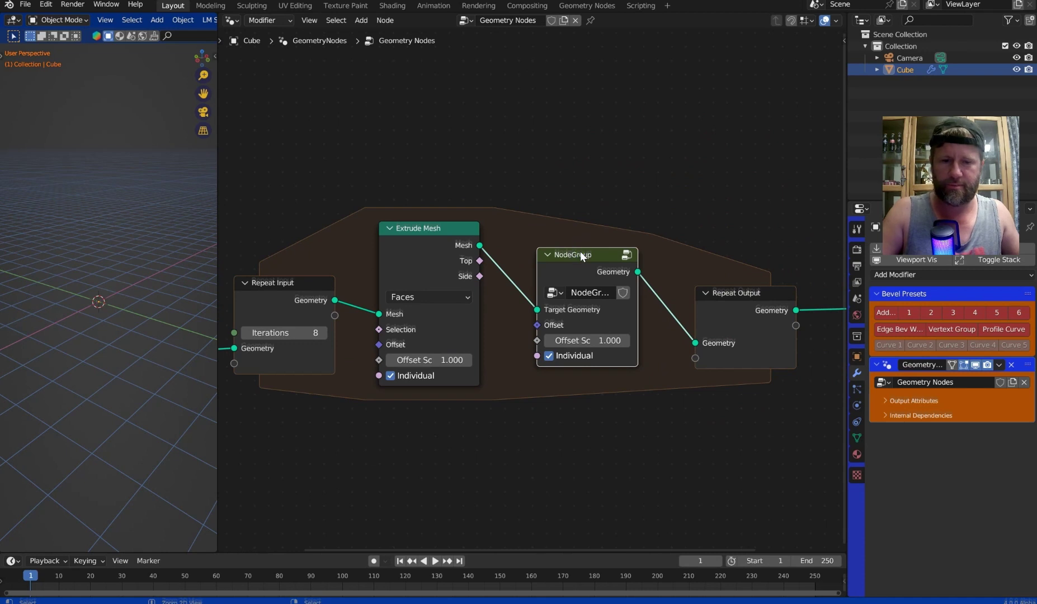
Remove the node group from the Repeat Zone while keeping Extrude Mesh linked to Repeat Output.
{"action": "left_click", "coordinate": [582, 264]}
{"action": "key", "text": "ctrl+x"}
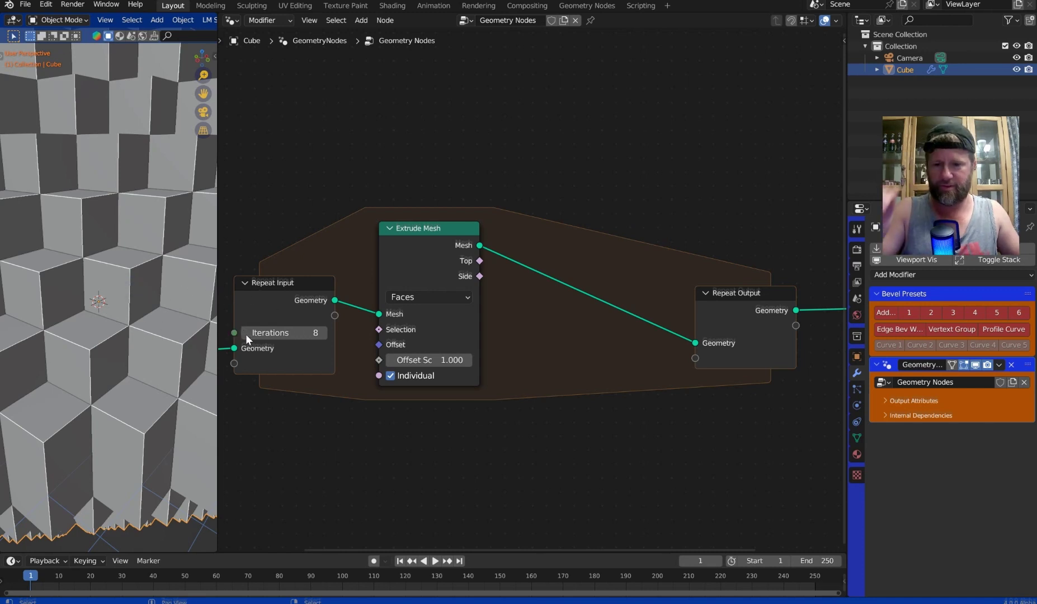
{"action": "key", "text": "Home"}
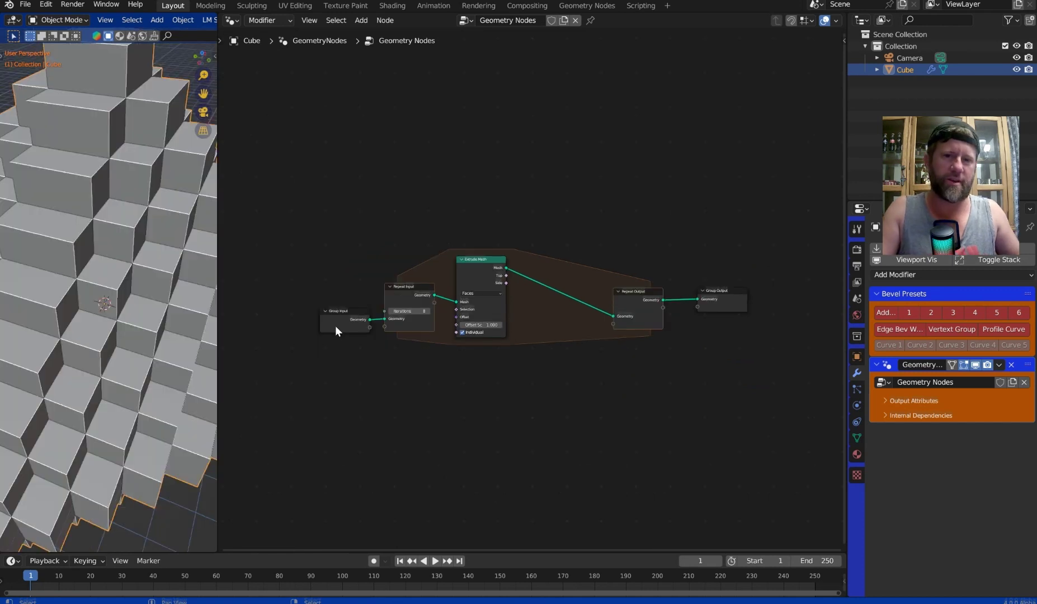
Temporarily mute the Extrude Mesh node while lowering the Repeat Input iterations to 2.
{"action": "key", "text": "m"}
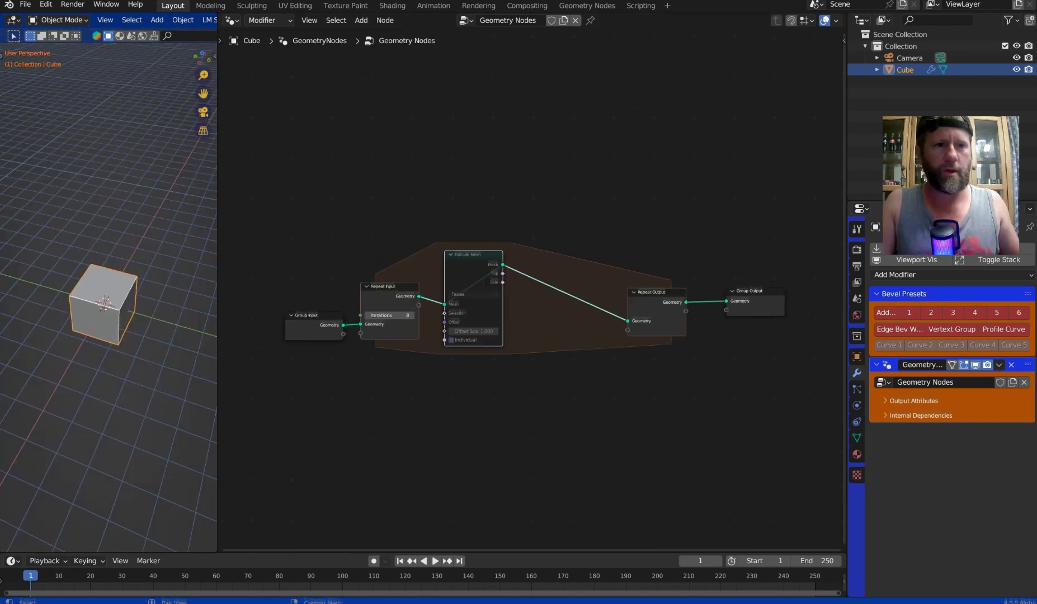
{"action": "scroll", "coordinate": [575, 190], "scroll_direction": "up", "scroll_amount": 4}
{"action": "scroll", "coordinate": [574, 190], "scroll_direction": "up", "scroll_amount": 6}
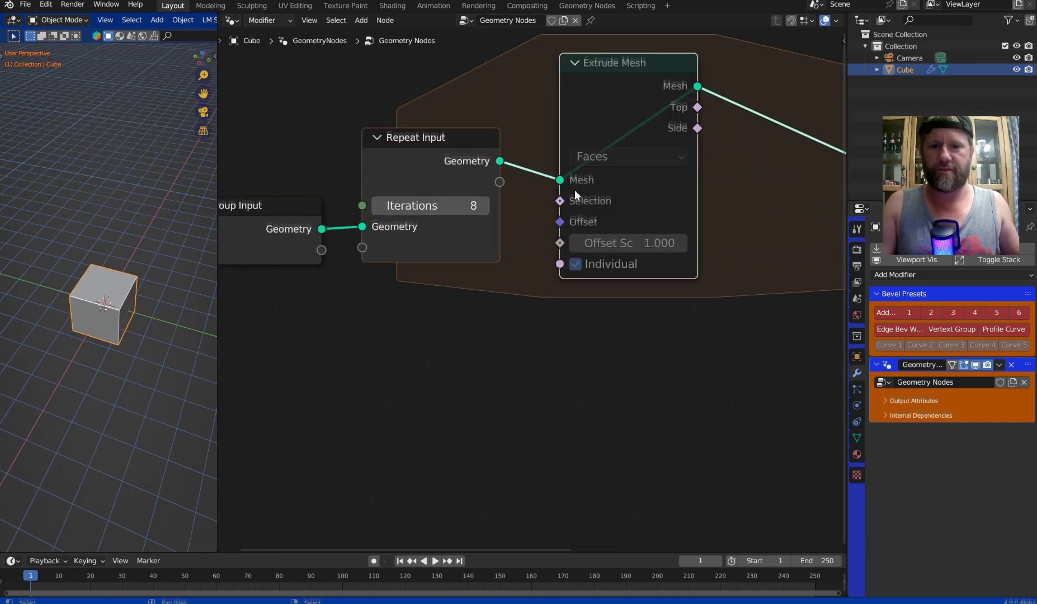
{"action": "left_click", "coordinate": [374, 206]}
{"action": "left_click", "coordinate": [374, 206]}
{"action": "left_click", "coordinate": [374, 205]}
{"action": "left_click", "coordinate": [374, 205]}
{"action": "left_click", "coordinate": [374, 206]}
{"action": "left_click", "coordinate": [373, 205]}
{"action": "key", "text": "m"}
Add a Scale Elements node on the link between Extrude Mesh and Repeat Output.
{"action": "middle_click_drag", "start_coordinate": [654, 77], "coordinate": [518, 212]}
{"action": "scroll", "coordinate": [518, 212], "scroll_direction": "down", "scroll_amount": 1}
{"action": "scroll", "coordinate": [518, 212], "scroll_direction": "down", "scroll_amount": 1}
{"action": "middle_click_drag", "start_coordinate": [595, 209], "coordinate": [532, 232]}
{"action": "key", "text": "shift+a"}
{"action": "type", "text": "s"}
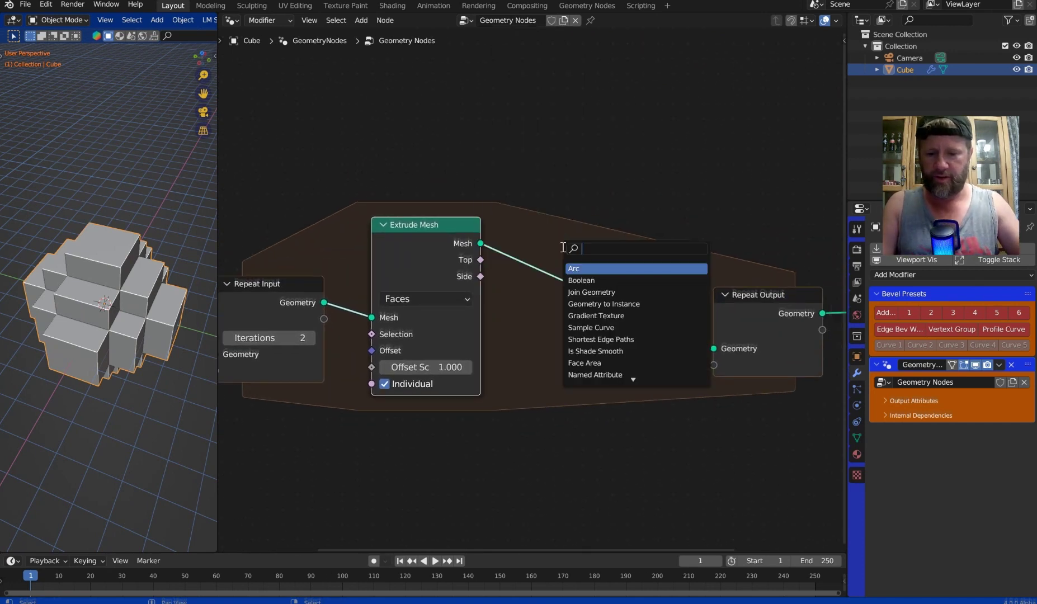
{"action": "type", "text": "scale"}
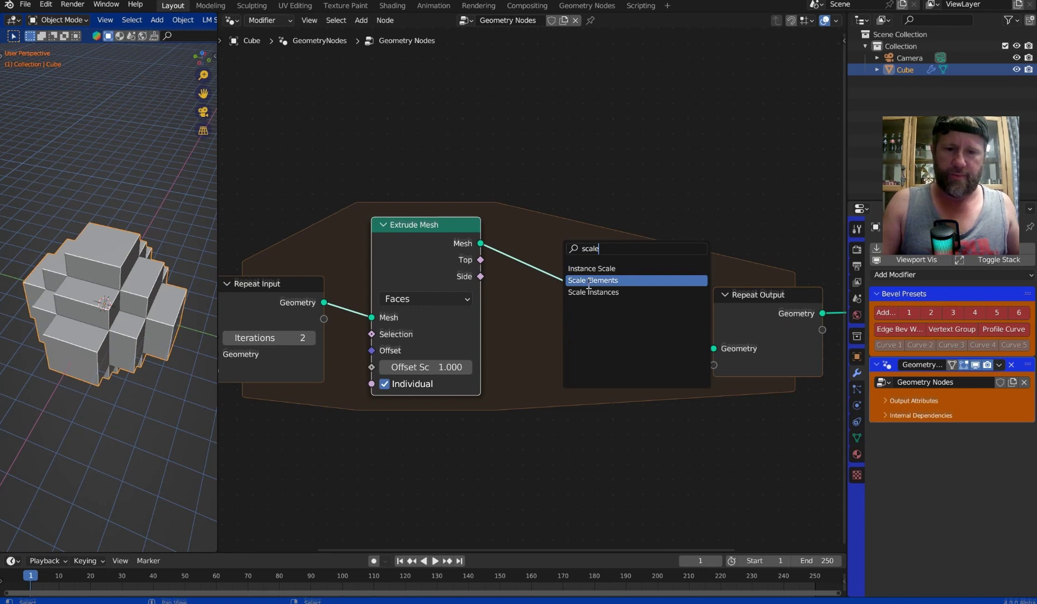
{"action": "left_click", "coordinate": [566, 280]}
{"action": "left_click", "coordinate": [567, 280]}
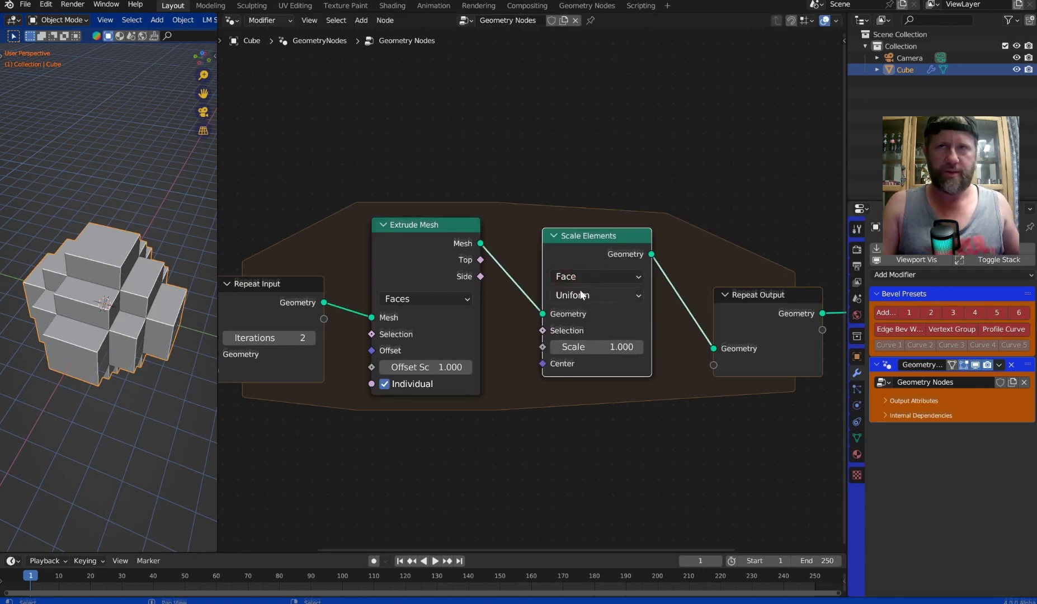
Link Extrude Mesh's Top output to Scale Elements' Selection and disable Individual on Extrude Mesh.
{"action": "left_click_drag", "start_coordinate": [481, 259], "coordinate": [556, 335]}
{"action": "left_click_drag", "start_coordinate": [556, 251], "coordinate": [545, 249]}
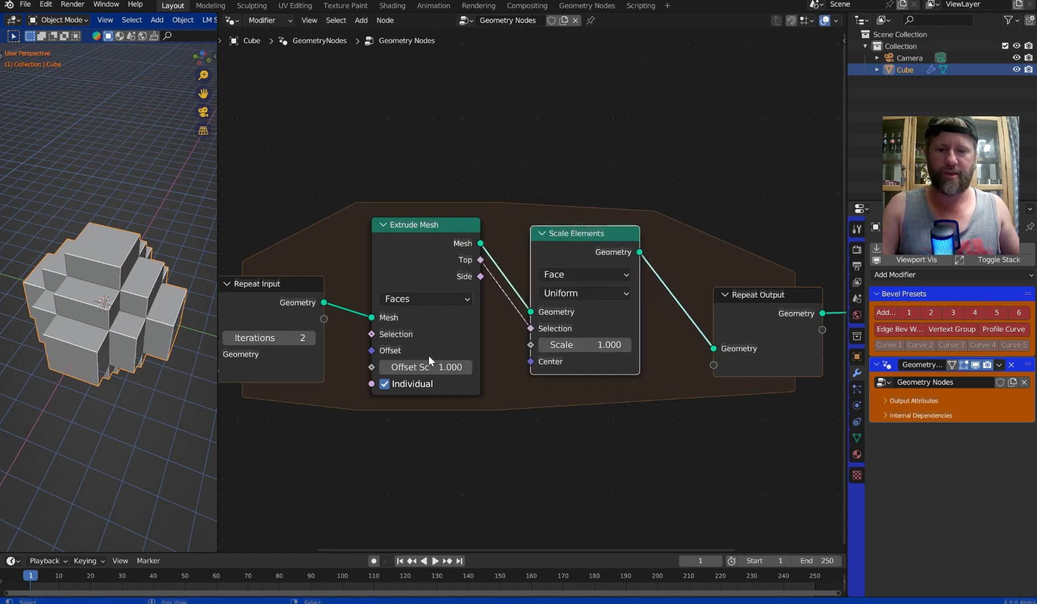
{"action": "left_click", "coordinate": [385, 384]}
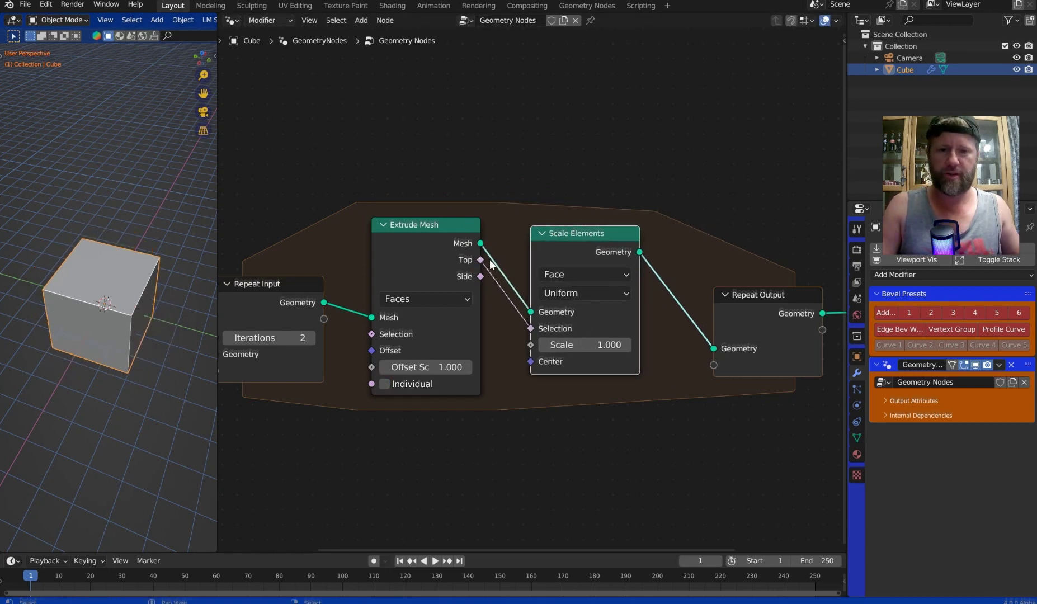
Carry Extrude Mesh's Top through the Repeat Zone back into its Selection input, and enable Top on Repeat Input.
{"action": "left_click_drag", "start_coordinate": [490, 260], "coordinate": [711, 365]}
{"action": "middle_click_drag", "start_coordinate": [761, 290], "coordinate": [564, 228]}
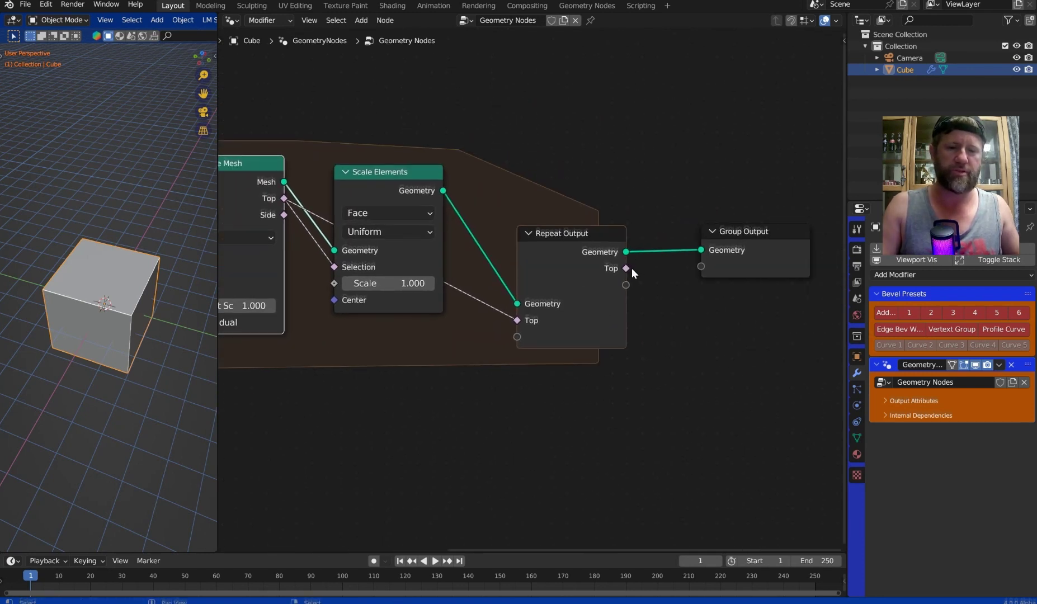
{"action": "left_click_drag", "start_coordinate": [629, 268], "coordinate": [762, 339]}
{"action": "key", "text": "Escape"}
{"action": "middle_click_drag", "start_coordinate": [410, 290], "coordinate": [824, 301]}
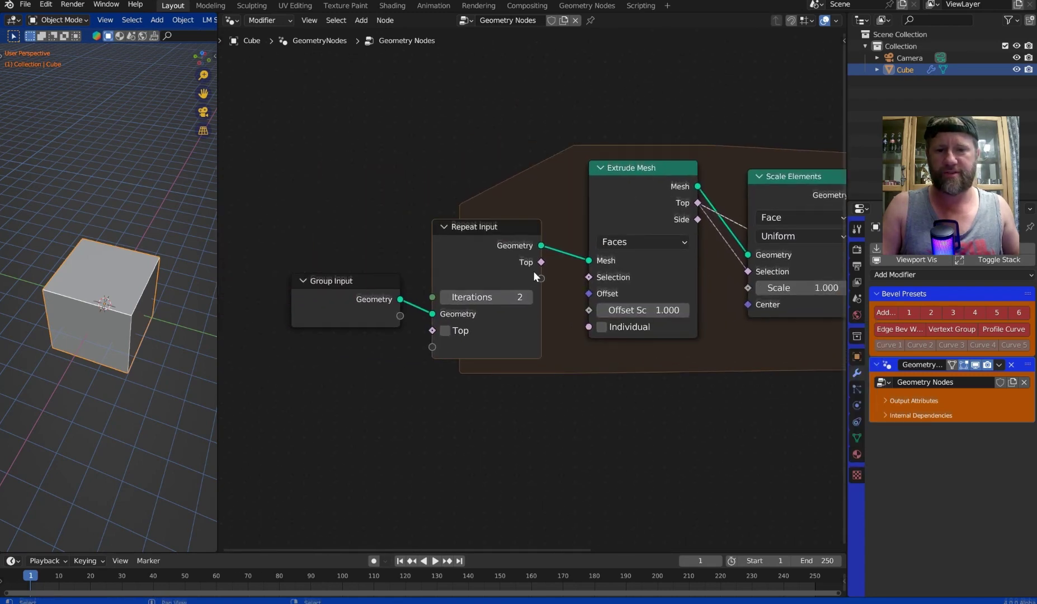
{"action": "left_click_drag", "start_coordinate": [542, 262], "coordinate": [582, 279]}
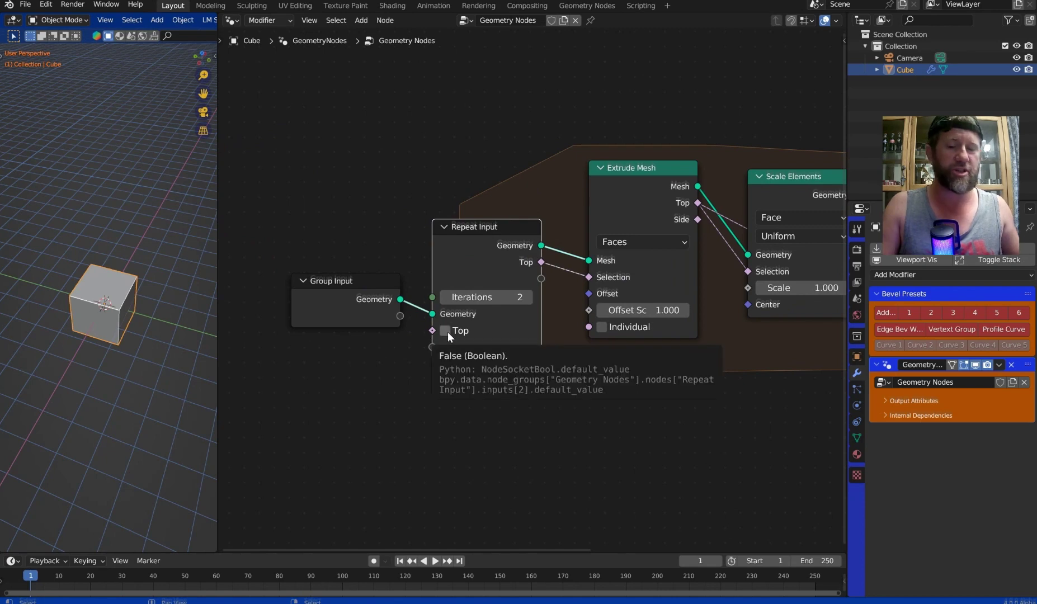
{"action": "middle_click_drag", "start_coordinate": [563, 307], "coordinate": [647, 290]}
{"action": "scroll", "coordinate": [647, 291], "scroll_direction": "up", "scroll_amount": 3}
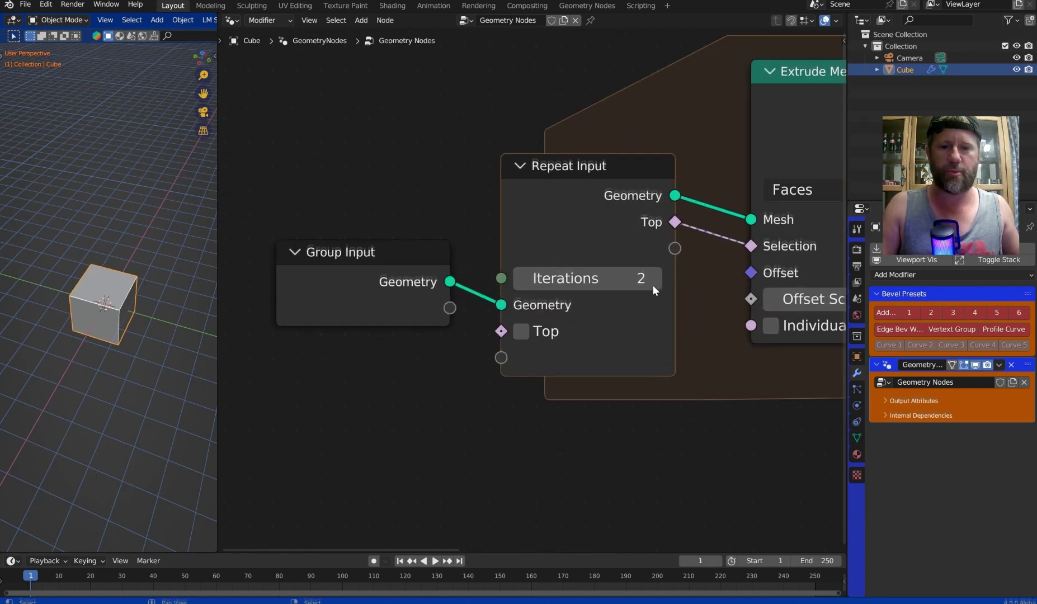
{"action": "left_click", "coordinate": [523, 339]}
Set Extrude Mesh's Offset Scale to 0.960, re-enable Individual, and reduce the Scale Elements scale below 0.880.
{"action": "middle_click_drag", "start_coordinate": [794, 283], "coordinate": [501, 280]}
{"action": "mouse_move", "coordinate": [437, 302]}
{"action": "left_mouse_down"}
{"action": "mouse_move", "coordinate": [401, 302]}
{"action": "mouse_move", "coordinate": [435, 302]}
{"action": "left_mouse_up"}
{"action": "mouse_move", "coordinate": [663, 265]}
{"action": "left_mouse_down"}
{"action": "mouse_move", "coordinate": [632, 265]}
{"action": "mouse_move", "coordinate": [657, 264]}
{"action": "left_mouse_up"}
{"action": "left_click", "coordinate": [327, 330]}
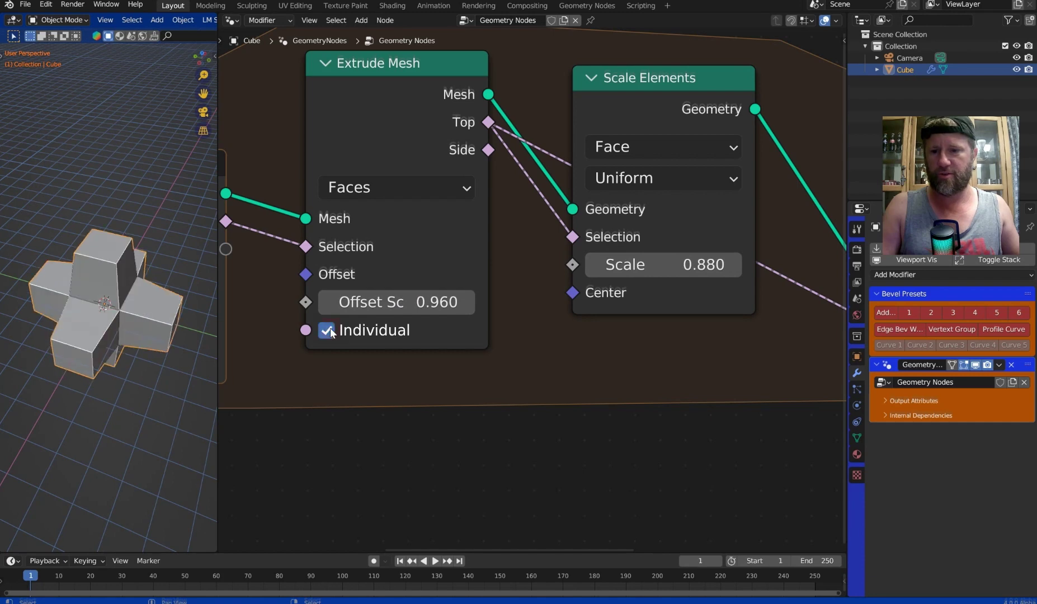
{"action": "mouse_move", "coordinate": [663, 265]}
{"action": "left_mouse_down"}
{"action": "mouse_move", "coordinate": [614, 265]}
{"action": "mouse_move", "coordinate": [654, 265]}
{"action": "mouse_move", "coordinate": [646, 265]}
{"action": "left_mouse_up"}
Raise the Repeat Input iterations from the tapered extrusion setup to 8.
{"action": "middle_click_drag", "start_coordinate": [228, 195], "coordinate": [549, 249]}
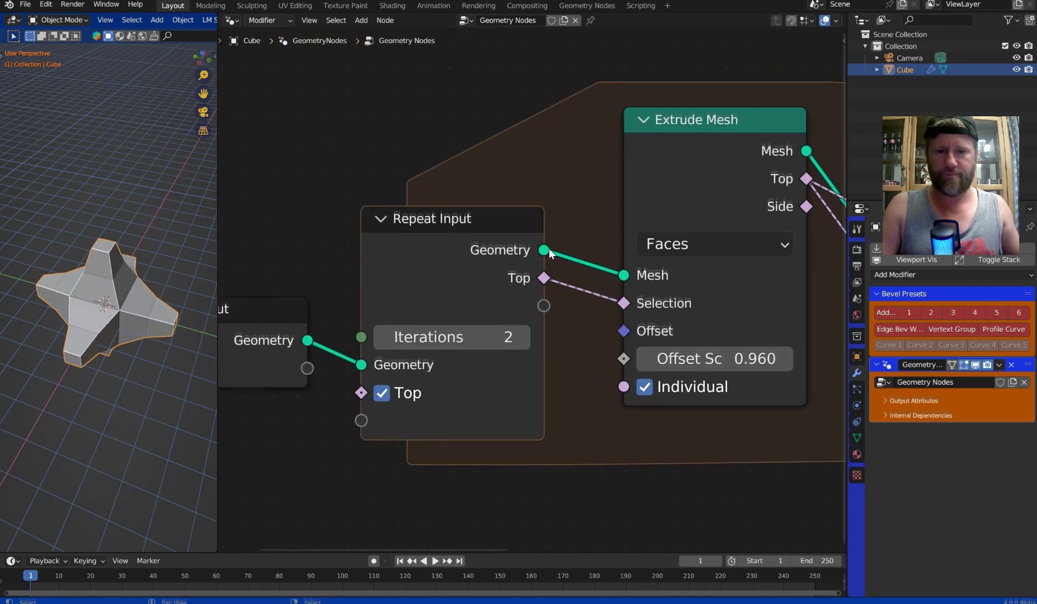
{"action": "left_click", "coordinate": [521, 335]}
{"action": "left_click", "coordinate": [521, 334]}
{"action": "left_click", "coordinate": [521, 334]}
{"action": "left_click", "coordinate": [521, 334]}
{"action": "left_click", "coordinate": [521, 334]}
{"action": "left_click", "coordinate": [521, 334]}
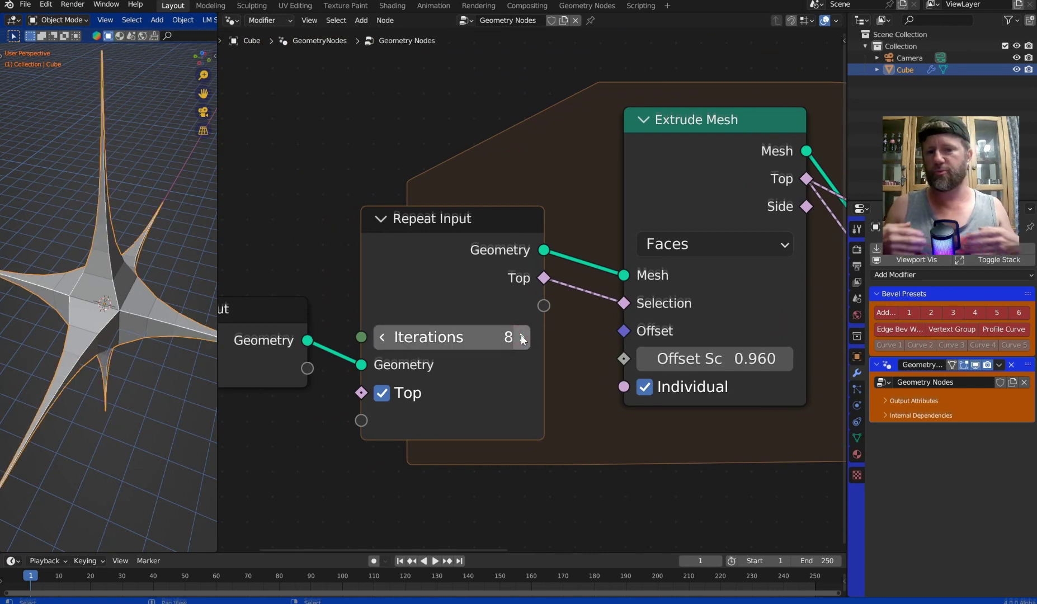
Set the Repeat Input iterations to 4 and inspect the extruded mesh in the viewport.
{"action": "scroll", "coordinate": [503, 251], "scroll_direction": "down", "scroll_amount": 6}
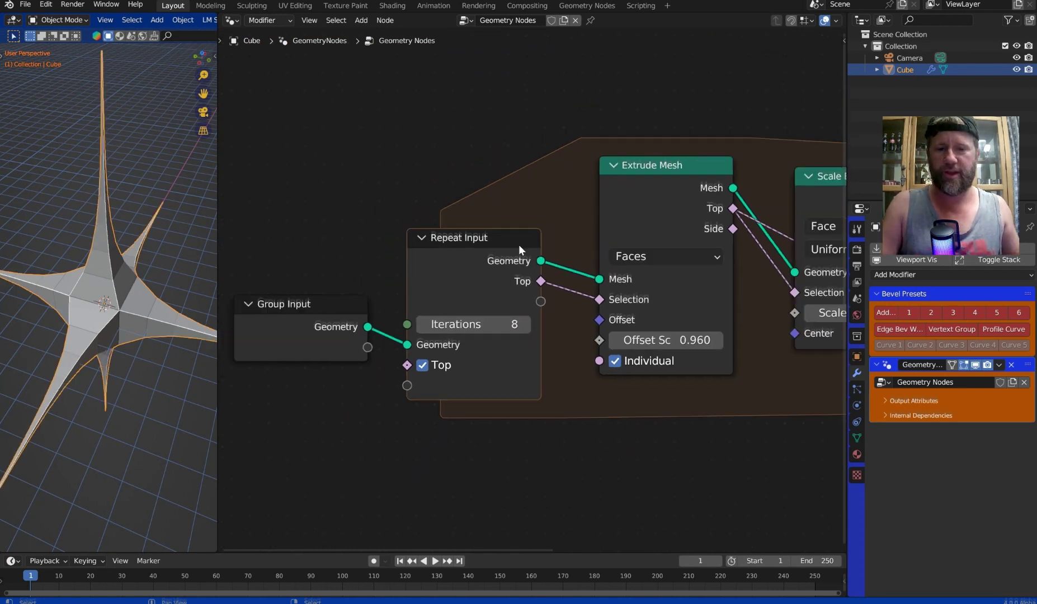
{"action": "scroll", "coordinate": [645, 198], "scroll_direction": "down", "scroll_amount": 1}
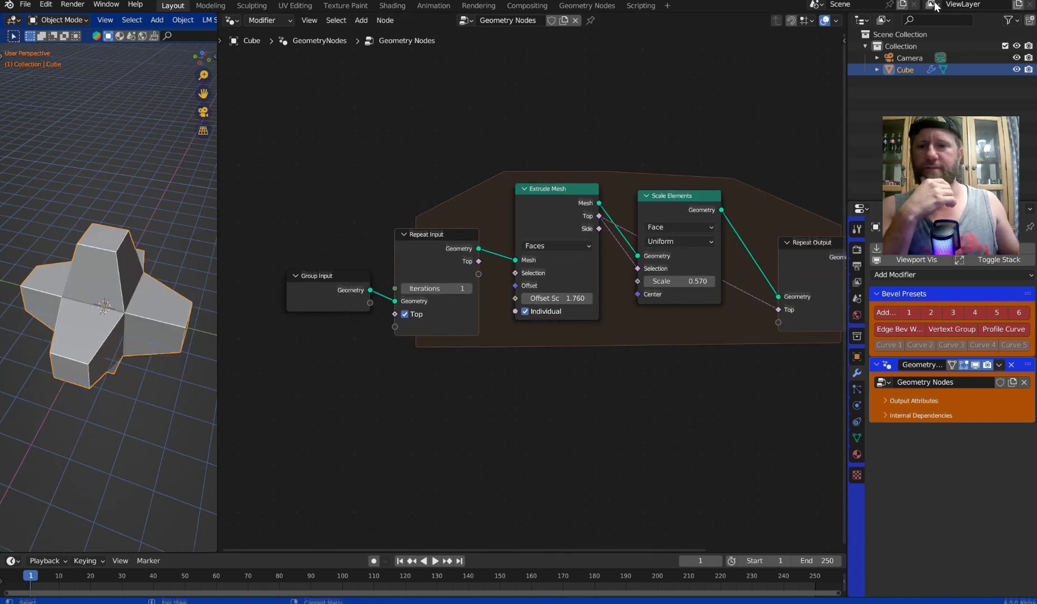
{"action": "scroll", "coordinate": [540, 201], "scroll_direction": "up", "scroll_amount": 3}
{"action": "left_click", "coordinate": [480, 295]}
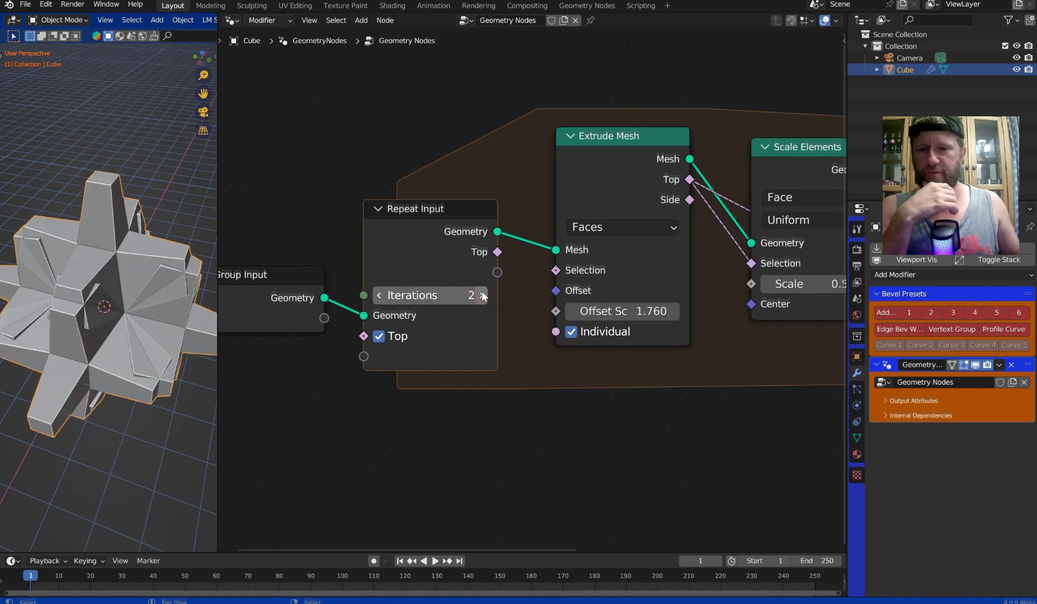
{"action": "left_click", "coordinate": [481, 295]}
{"action": "left_click", "coordinate": [481, 295]}
{"action": "middle_click_drag", "start_coordinate": [152, 309], "coordinate": [130, 274]}
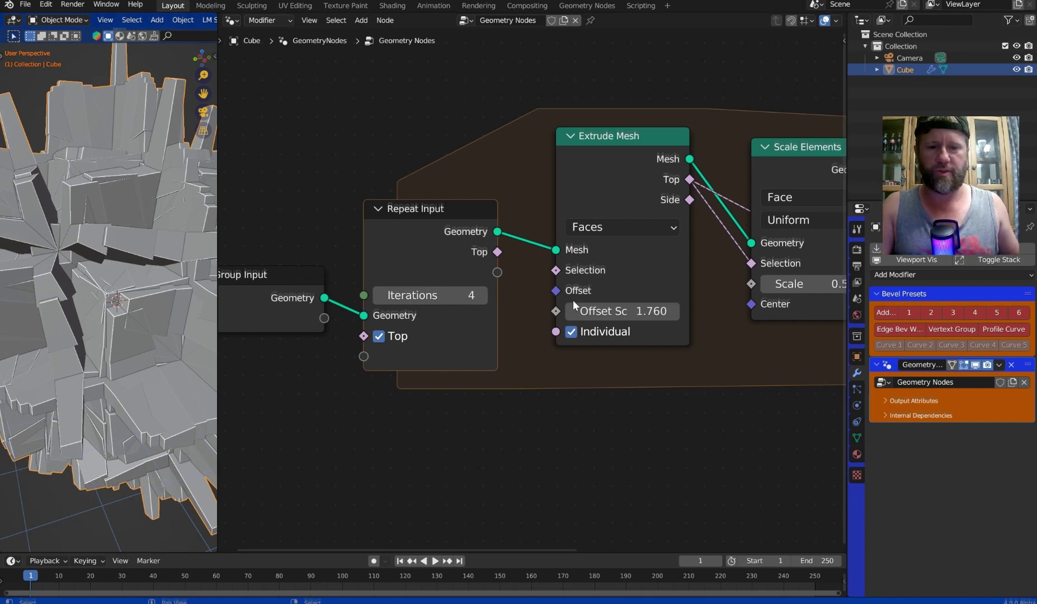
Add a Voronoi Texture node below Repeat Input and link its Position output to Extrude Mesh's Offset.
{"action": "middle_click_drag", "start_coordinate": [578, 302], "coordinate": [594, 193]}
{"action": "scroll", "coordinate": [557, 165], "scroll_direction": "up", "scroll_amount": 1}
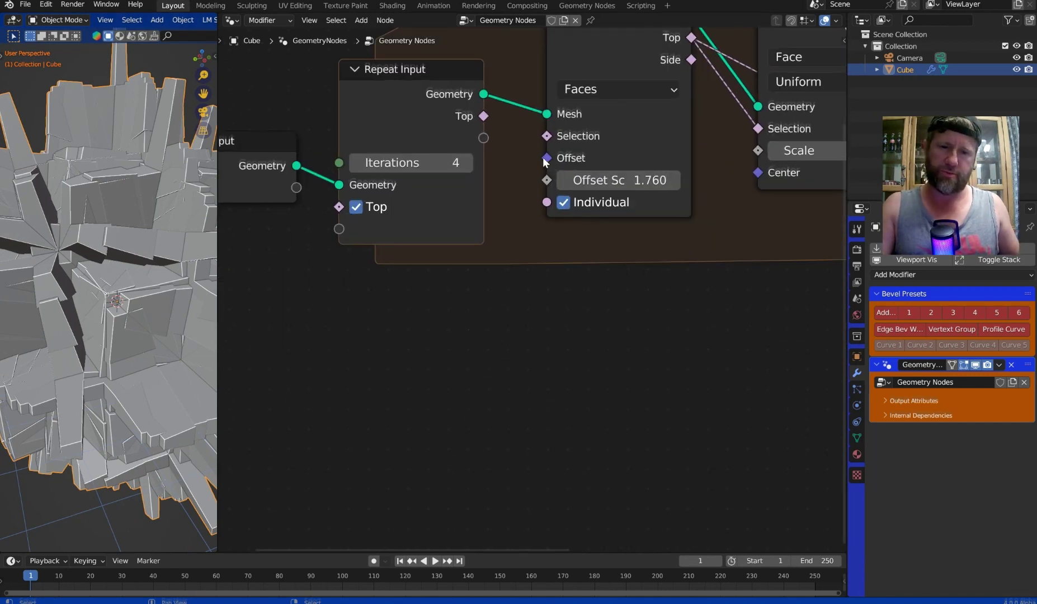
{"action": "key", "text": "shift+a"}
{"action": "type", "text": "vor"}
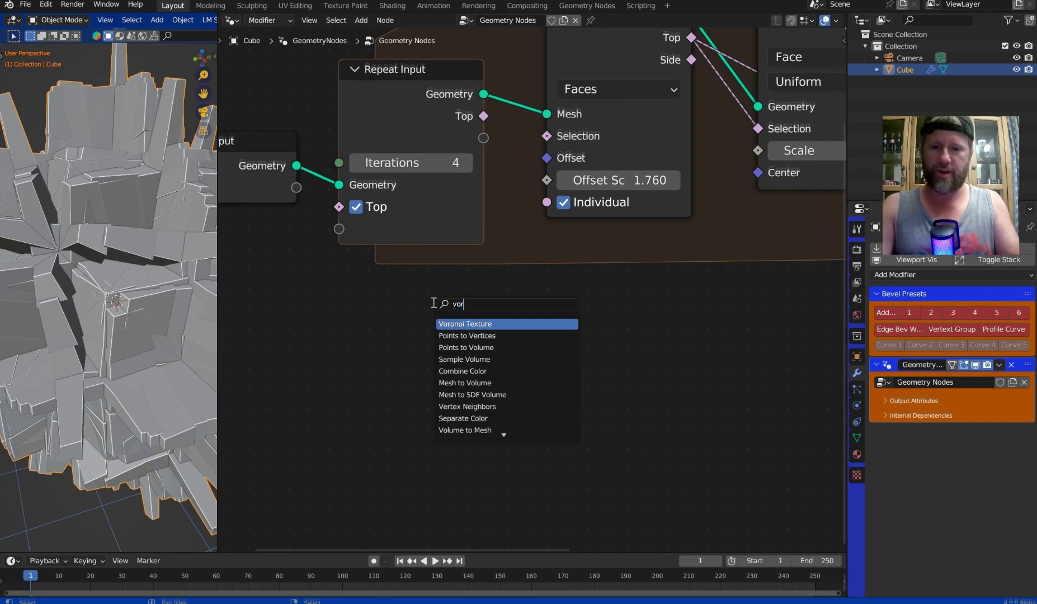
{"action": "key", "text": "Return"}
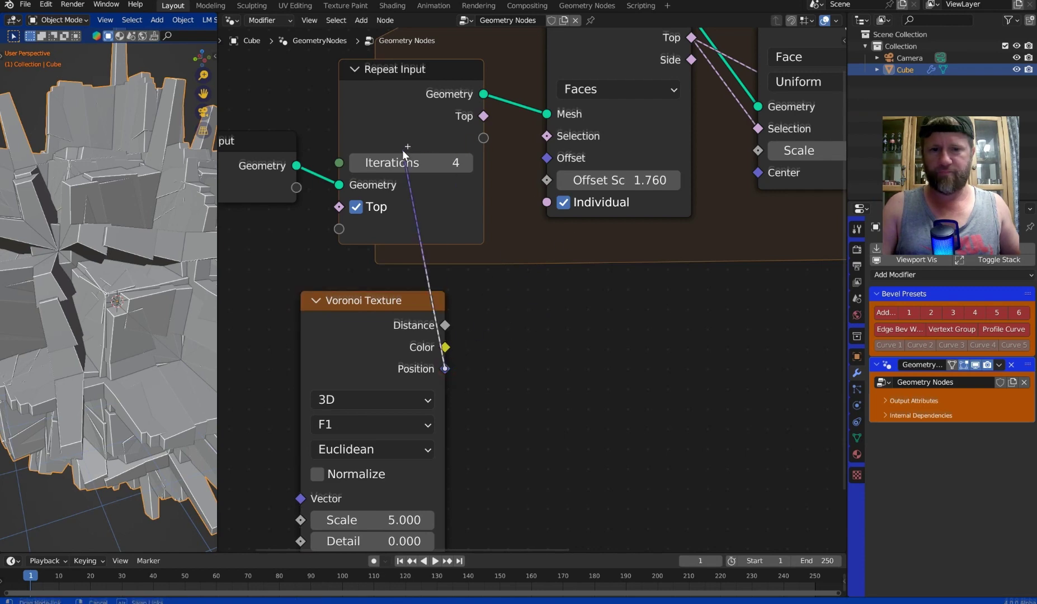
{"action": "left_click_drag", "start_coordinate": [548, 159], "coordinate": [547, 159]}
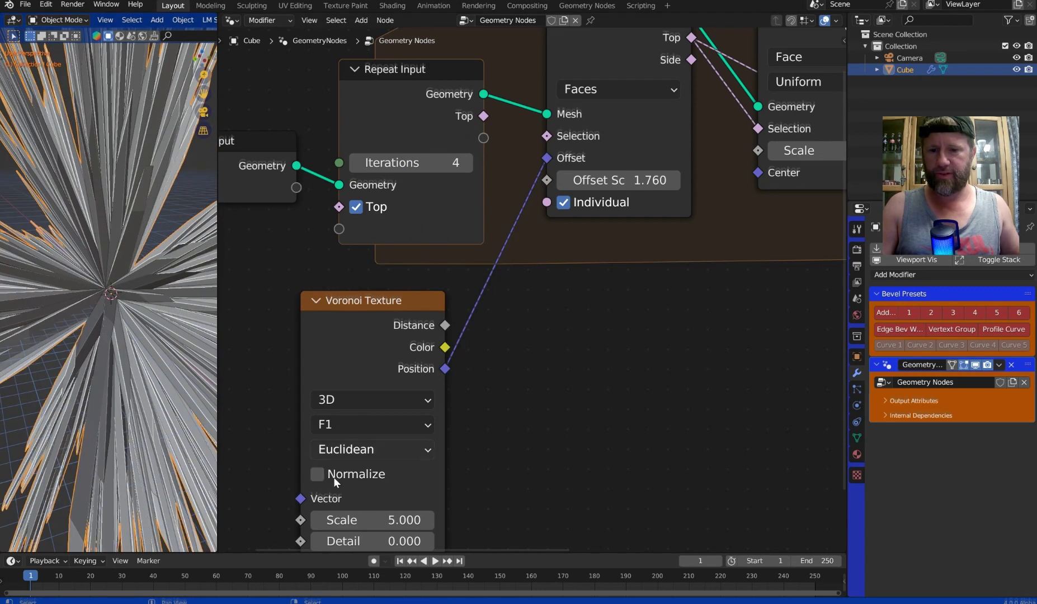
Set the Voronoi Texture to 4D and Distance to Edge with Normalize enabled.
{"action": "middle_click_drag", "start_coordinate": [481, 415], "coordinate": [543, 325]}
{"action": "left_click", "coordinate": [479, 360]}
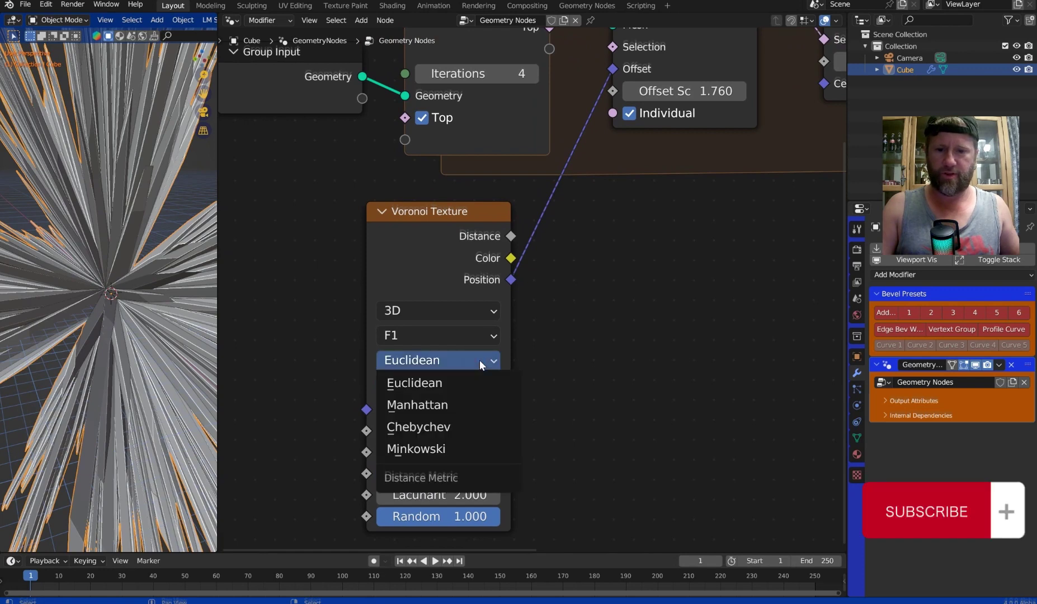
{"action": "left_click", "coordinate": [484, 330]}
{"action": "left_click", "coordinate": [467, 421]}
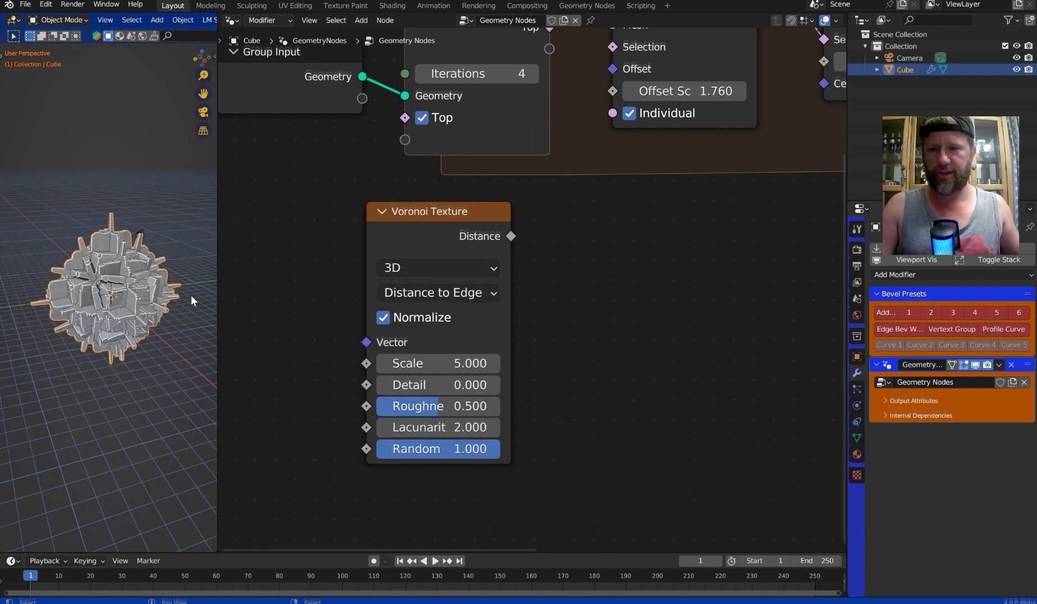
{"action": "scroll", "coordinate": [188, 294], "scroll_direction": "up", "scroll_amount": 5}
{"action": "mouse_move", "coordinate": [188, 295]}
{"action": "middle_mouse_down"}
{"action": "mouse_move", "coordinate": [181, 300]}
{"action": "mouse_move", "coordinate": [181, 286]}
{"action": "middle_mouse_up"}
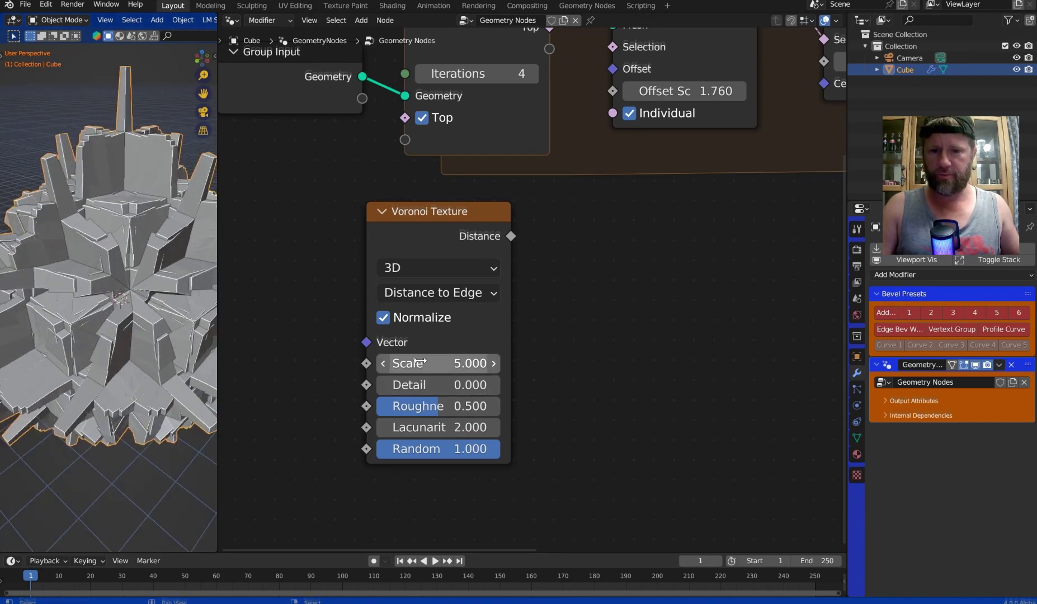
{"action": "left_click", "coordinate": [439, 271]}
{"action": "left_click", "coordinate": [431, 354]}
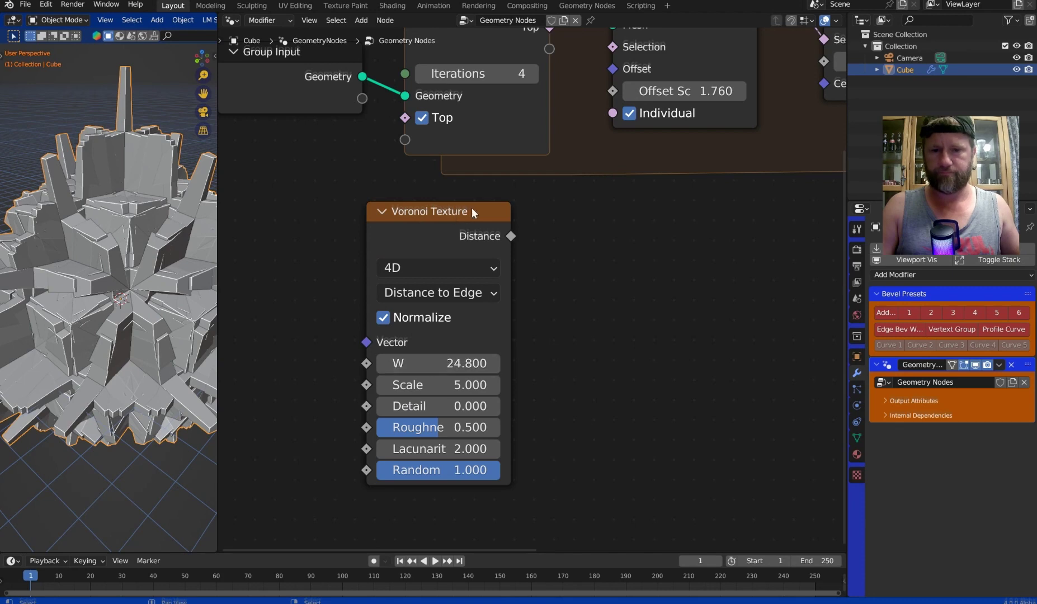
Link the Voronoi Texture's Distance output to Extrude Mesh's Offset Scale.
{"action": "middle_click_drag", "start_coordinate": [490, 205], "coordinate": [503, 282]}
{"action": "left_click_drag", "start_coordinate": [563, 174], "coordinate": [570, 175]}
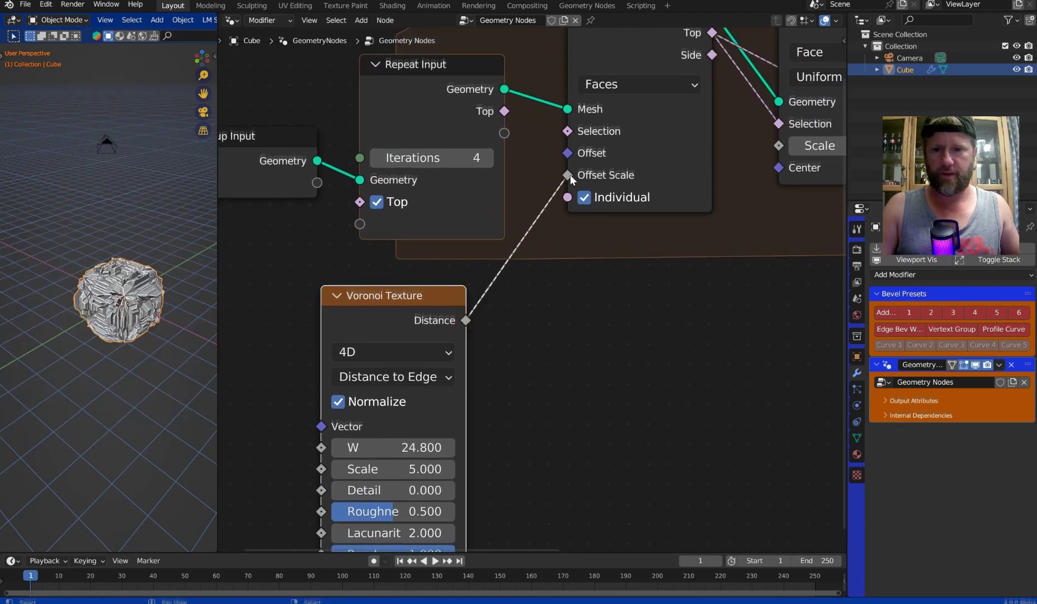
{"action": "scroll", "coordinate": [166, 270], "scroll_direction": "up", "scroll_amount": 5}
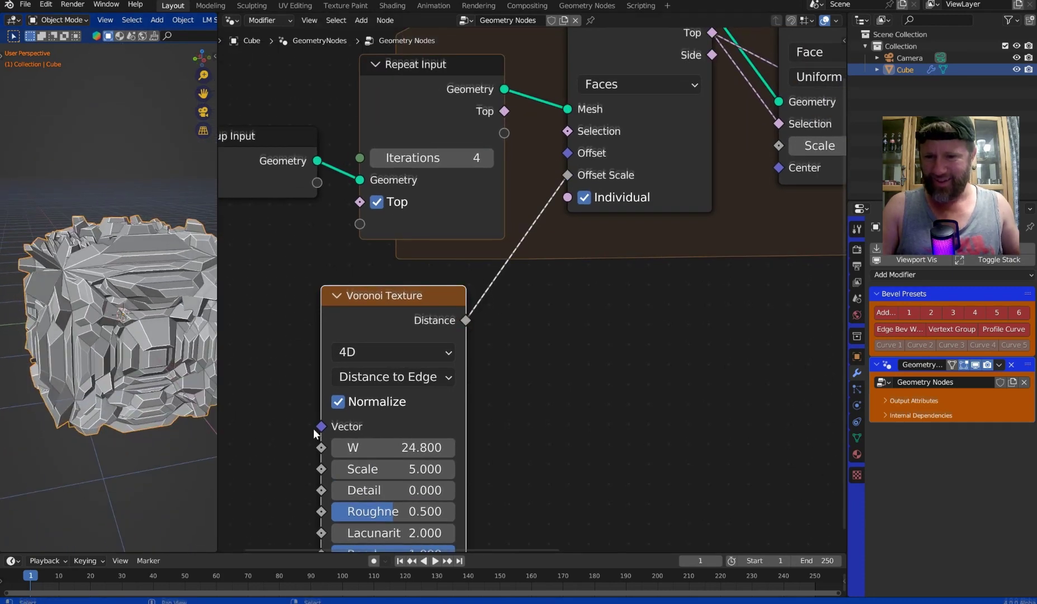
Set the Voronoi Texture's W to 25.820 and try 5 iterations before returning to 4.
{"action": "mouse_move", "coordinate": [393, 447]}
{"action": "left_mouse_down"}
{"action": "mouse_move", "coordinate": [416, 448]}
{"action": "mouse_move", "coordinate": [386, 439]}
{"action": "left_mouse_up"}
{"action": "left_click", "coordinate": [488, 159]}
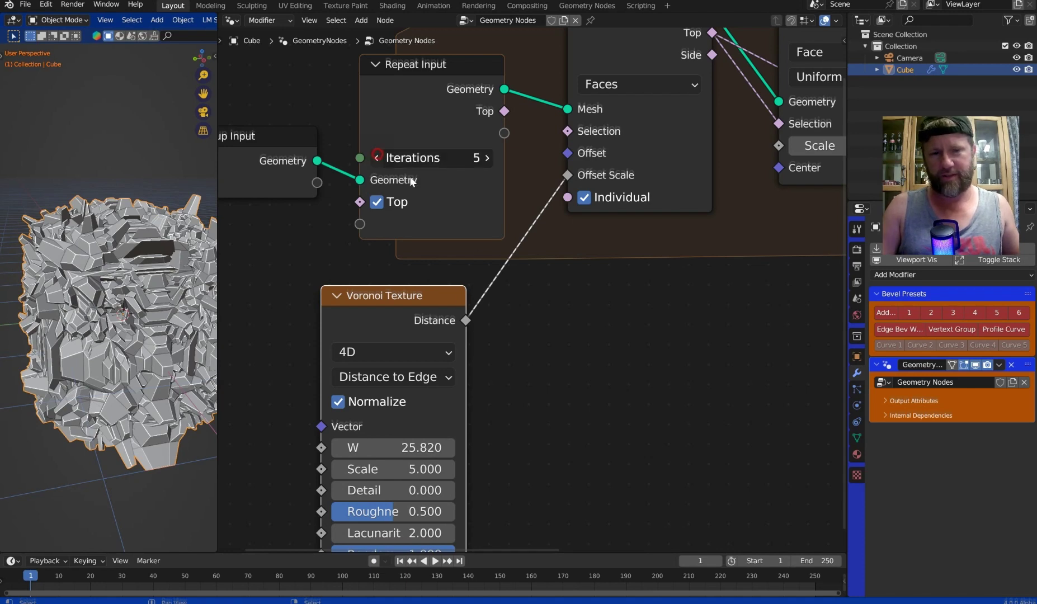
{"action": "left_click", "coordinate": [378, 157]}
Set the Scale Elements scale to 0.1 and toggle Extrude Mesh's Individual option off and back on.
{"action": "middle_click_drag", "start_coordinate": [759, 183], "coordinate": [634, 207]}
{"action": "mouse_move", "coordinate": [732, 175]}
{"action": "left_mouse_down", "text": "shift"}
{"action": "mouse_move", "coordinate": [699, 175]}
{"action": "mouse_move", "coordinate": [745, 177]}
{"action": "left_mouse_up", "text": "shift"}
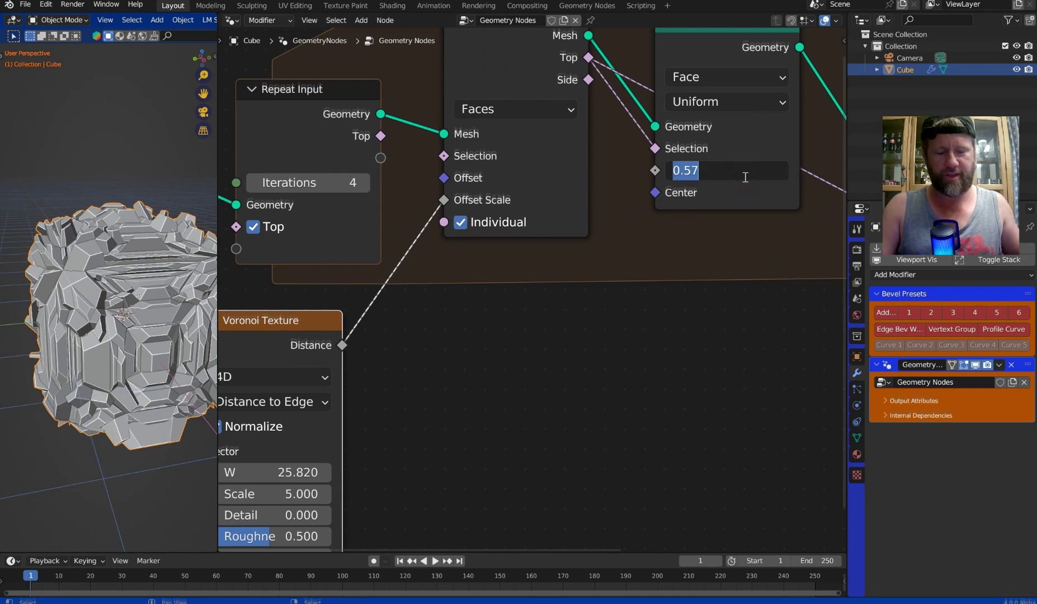
{"action": "key", "text": "Return"}
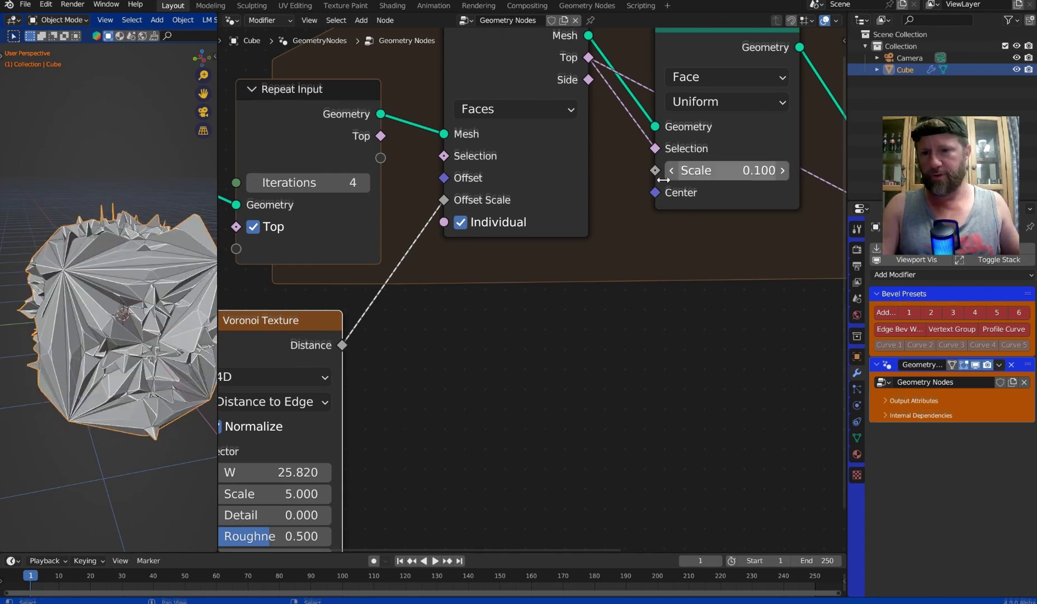
{"action": "left_click", "coordinate": [461, 221]}
{"action": "left_click", "coordinate": [461, 220]}
Tune the Voronoi Texture to W 29.870, Scale 6.420, Detail 1.470 and Roughness 0.566.
{"action": "middle_click_drag", "start_coordinate": [459, 401], "coordinate": [668, 285]}
{"action": "left_click_drag", "start_coordinate": [483, 364], "coordinate": [561, 376]}
{"action": "left_click_drag", "start_coordinate": [482, 397], "coordinate": [565, 397]}
{"action": "left_click_drag", "start_coordinate": [479, 419], "coordinate": [492, 418]}
{"action": "mouse_move", "coordinate": [473, 355]}
{"action": "left_mouse_down"}
{"action": "mouse_move", "coordinate": [507, 355]}
{"action": "mouse_move", "coordinate": [487, 354]}
{"action": "left_mouse_up"}
Add a Scene Time node, link its Frame output to the Voronoi Texture's W, and briefly play the animation.
{"action": "middle_click_drag", "start_coordinate": [340, 333], "coordinate": [537, 300]}
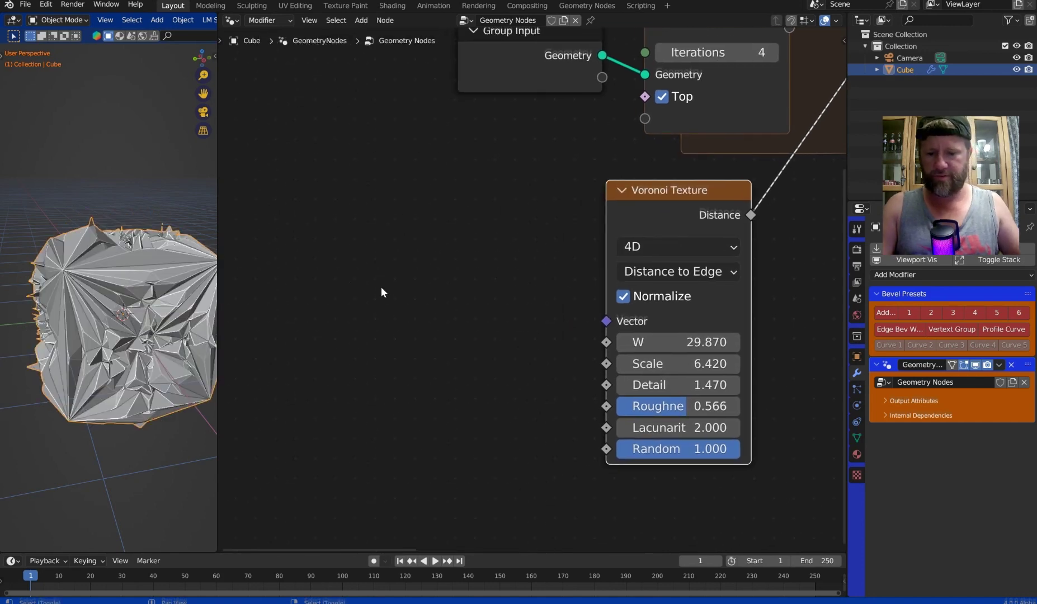
{"action": "key", "text": "shift+s"}
{"action": "left_click", "coordinate": [381, 289]}
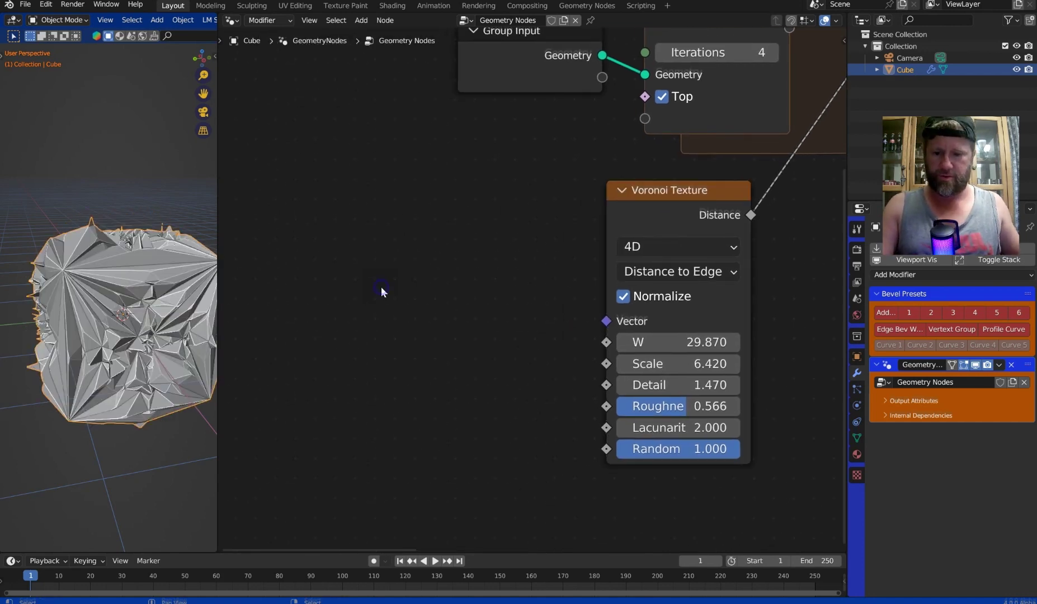
{"action": "key", "text": "shift+a"}
{"action": "type", "text": "ssc"}
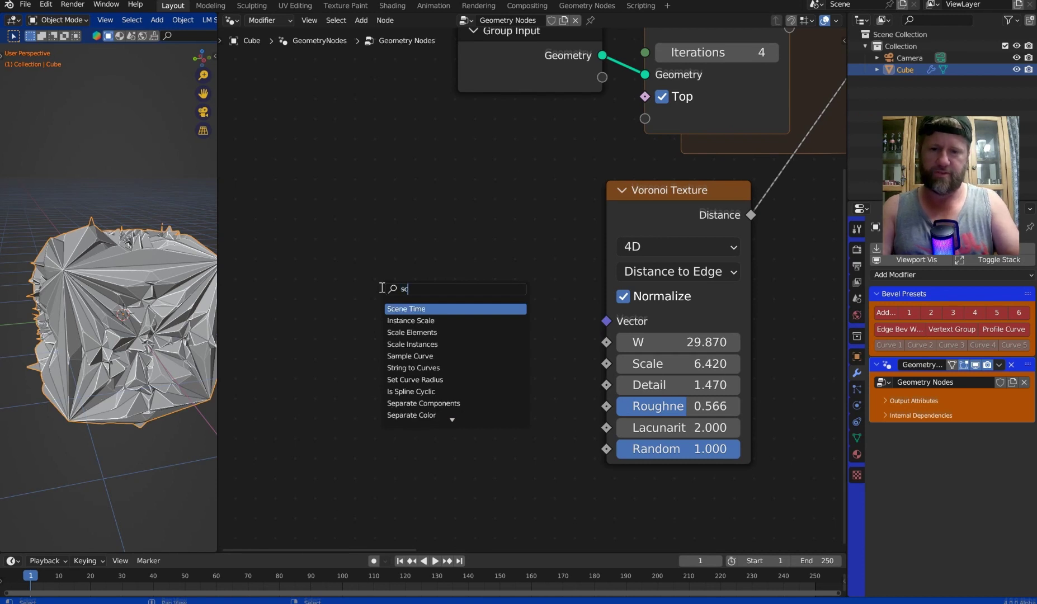
{"action": "left_click", "coordinate": [438, 309]}
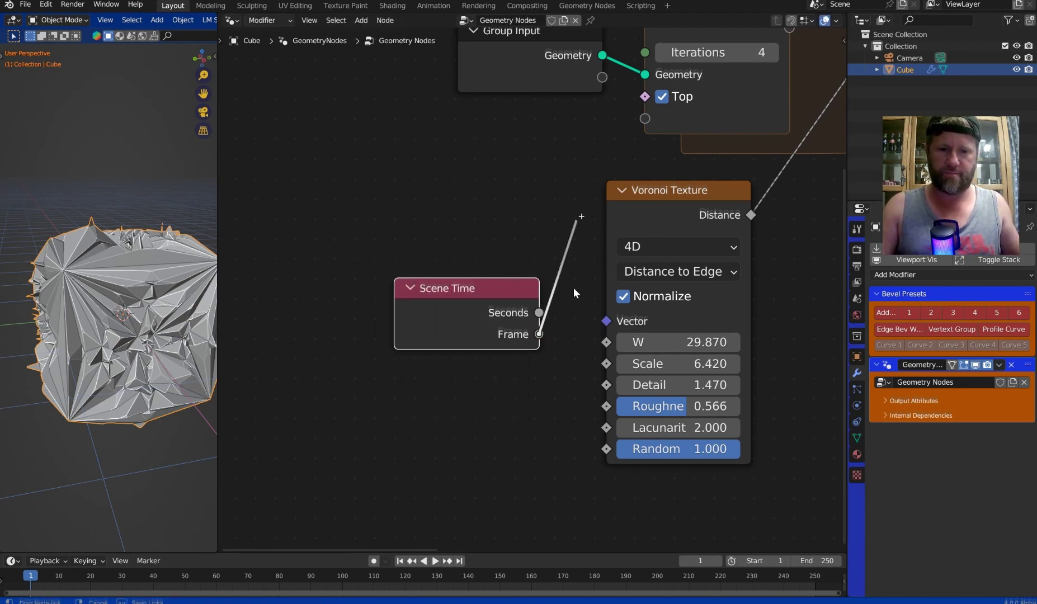
{"action": "left_click_drag", "start_coordinate": [607, 343], "coordinate": [606, 341]}
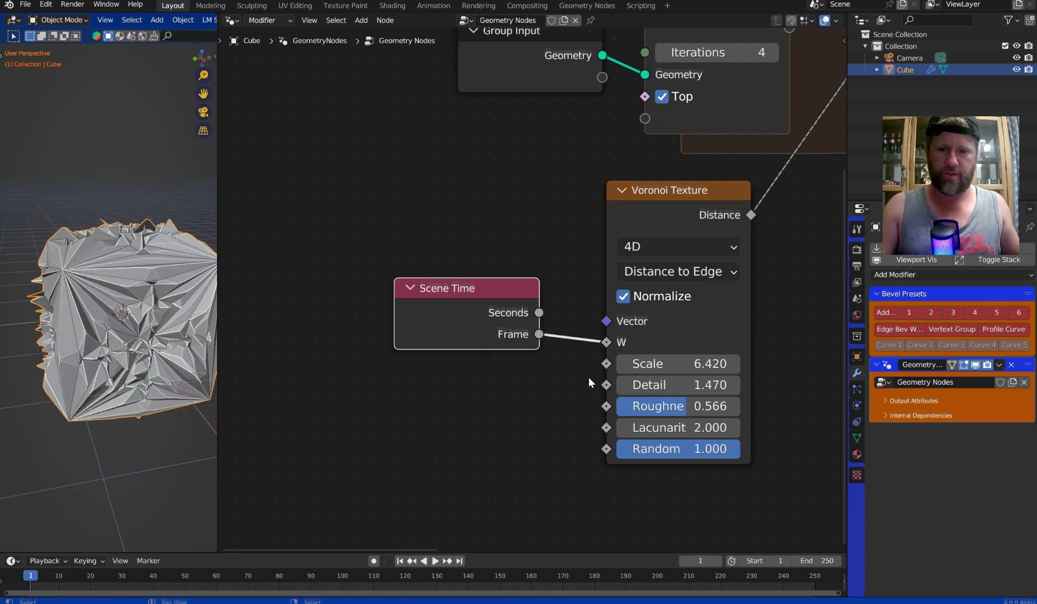
{"action": "left_click", "coordinate": [439, 560]}
{"action": "left_click", "coordinate": [437, 560]}
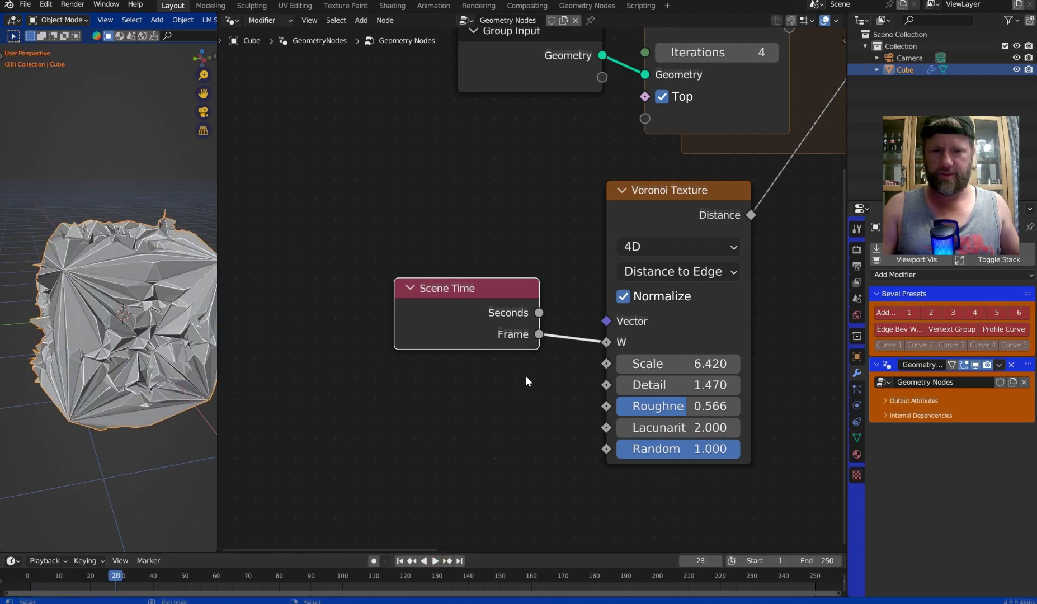
Insert a Math node set to Divide between the Scene Time's Frame output and the Voronoi Texture's W input.
{"action": "left_click_drag", "start_coordinate": [502, 301], "coordinate": [367, 292]}
{"action": "key", "text": "shift+a"}
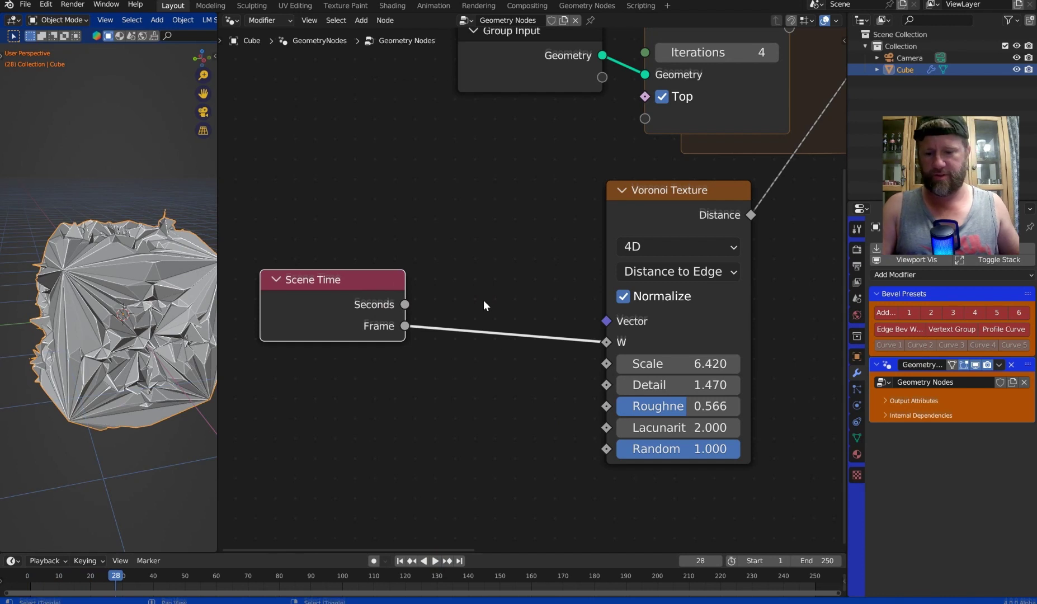
{"action": "type", "text": "divid"}
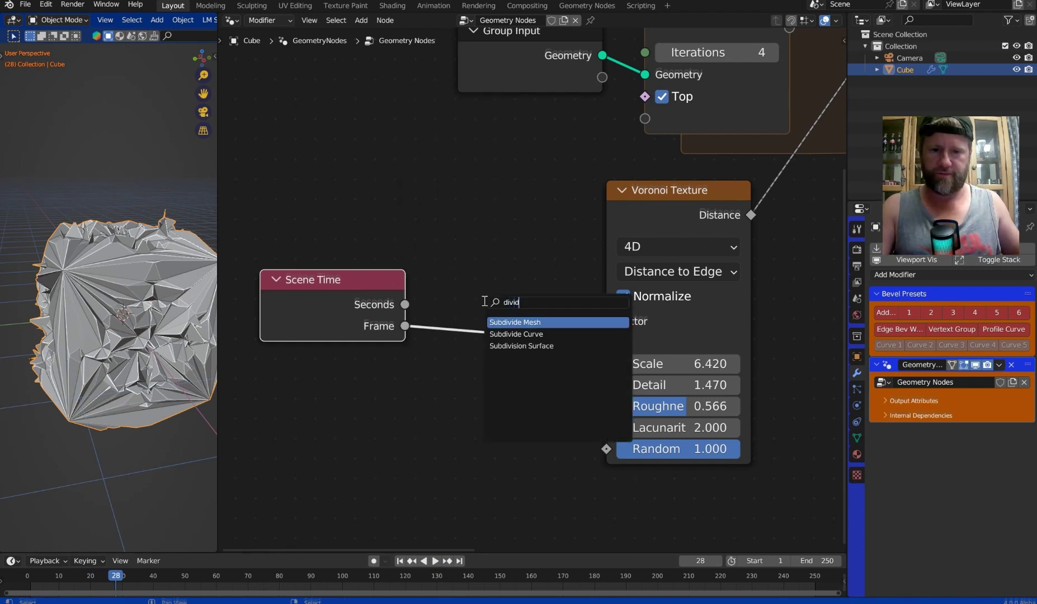
{"action": "key", "text": "Escape"}
{"action": "key", "text": "shift+a"}
{"action": "type", "text": "math"}
{"action": "key", "text": "Return"}
{"action": "left_click", "coordinate": [486, 298]}
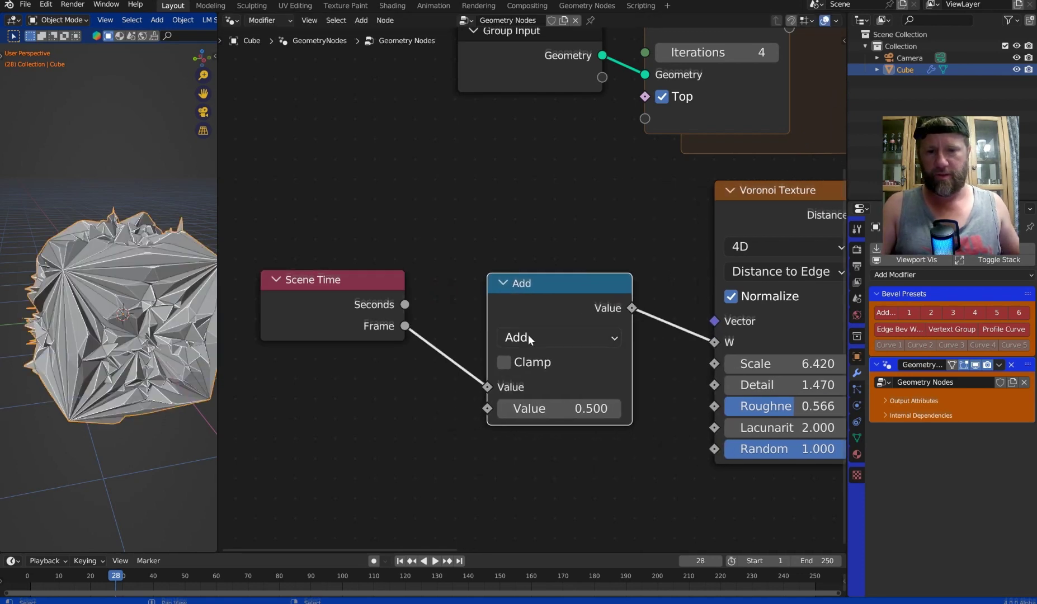
{"action": "left_click", "coordinate": [528, 335]}
{"action": "left_click", "coordinate": [338, 148]}
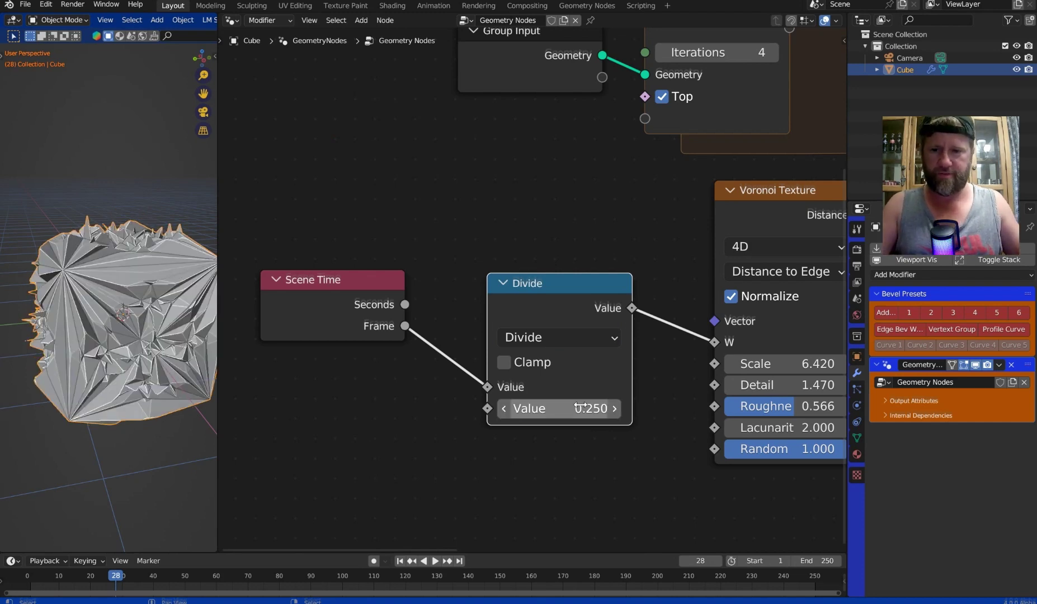
Play the animation and raise the Divide node's second value to 255.850.
{"action": "left_click", "coordinate": [436, 561]}
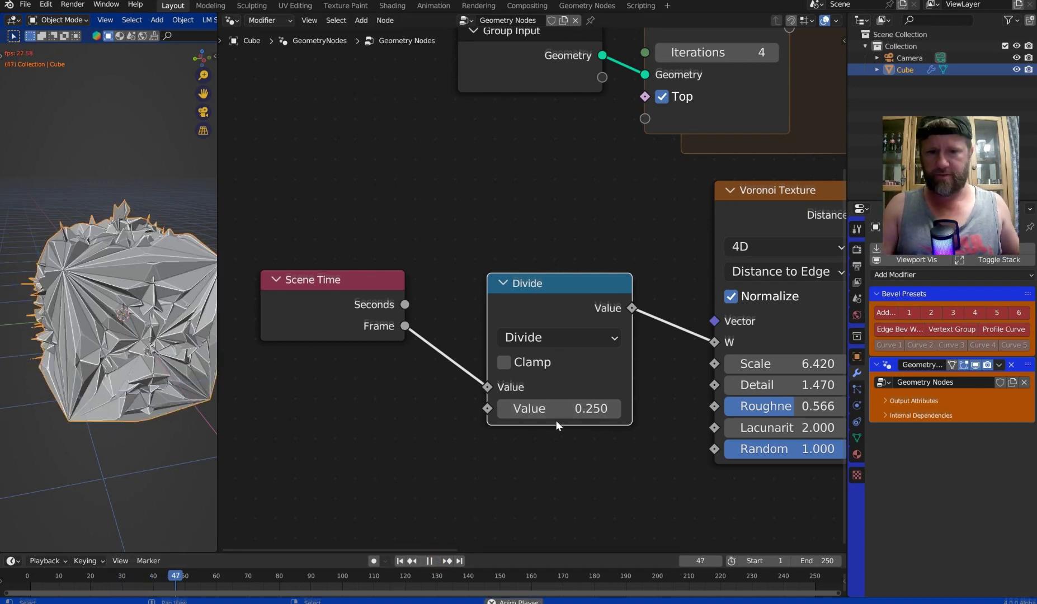
{"action": "left_click_drag", "start_coordinate": [556, 409], "coordinate": [579, 409]}
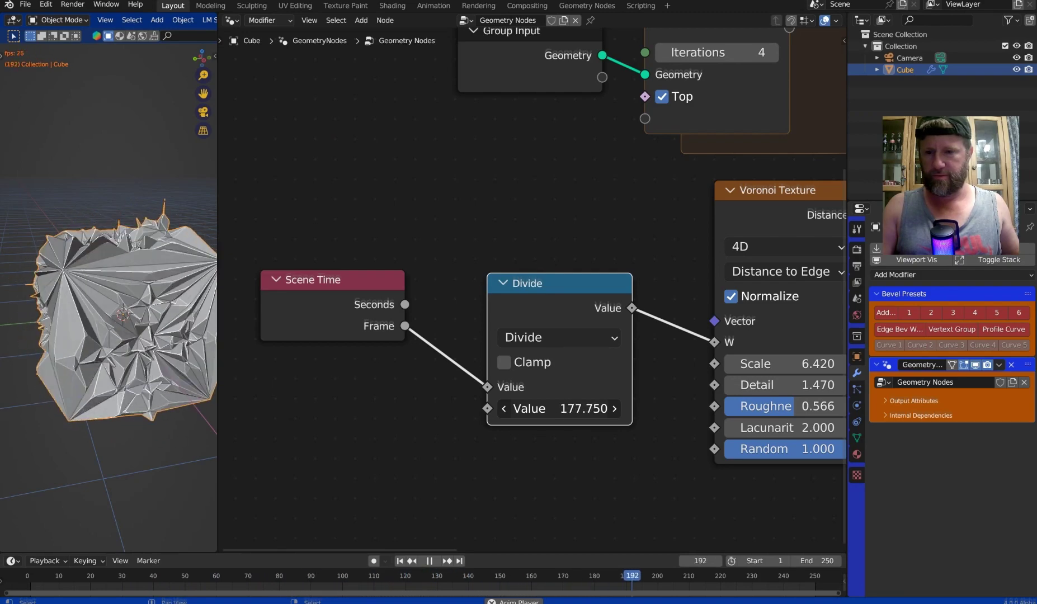
{"action": "left_click_drag", "start_coordinate": [555, 409], "coordinate": [556, 410]}
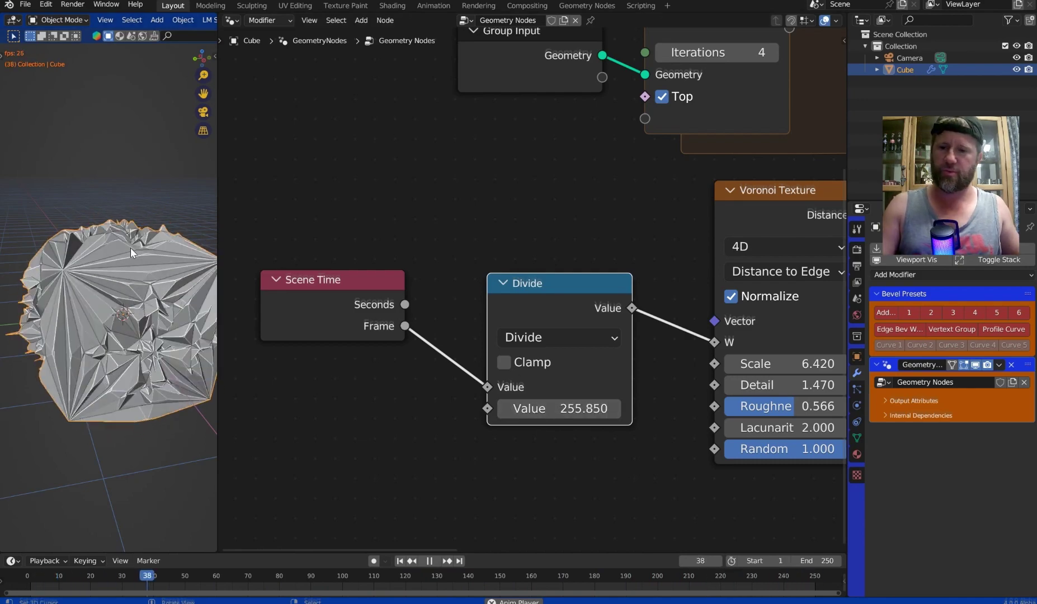
Set the Voronoi Texture's Scale to 9.220.
{"action": "middle_click_drag", "start_coordinate": [134, 256], "coordinate": [163, 280]}
{"action": "middle_click_drag", "start_coordinate": [660, 328], "coordinate": [459, 307]}
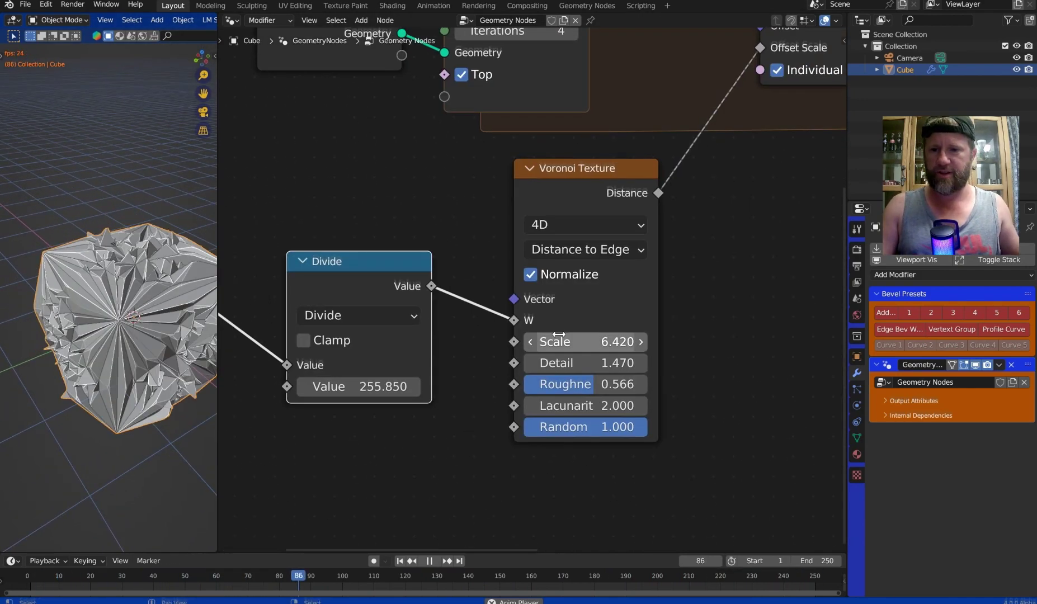
{"action": "middle_click_drag", "start_coordinate": [559, 334], "coordinate": [504, 328]}
{"action": "left_click_drag", "start_coordinate": [505, 328], "coordinate": [570, 329]}
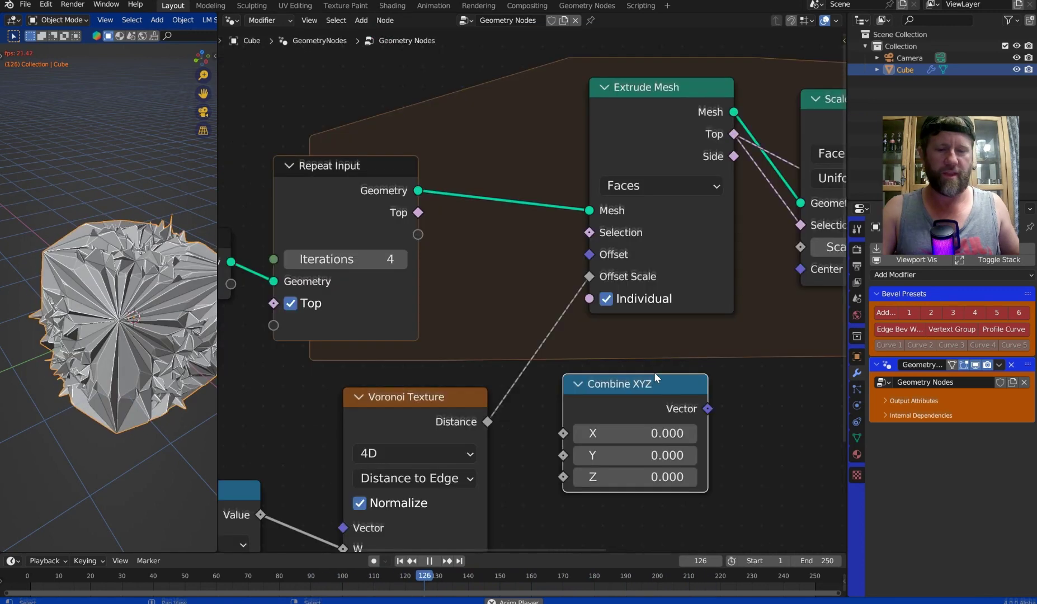
Add a Combine XYZ node, linking the Voronoi Distance to its Z and its Vector to Extrude Mesh's Offset instead of Offset Scale.
{"action": "middle_click_drag", "start_coordinate": [656, 377], "coordinate": [618, 347]}
{"action": "left_click_drag", "start_coordinate": [669, 377], "coordinate": [379, 331]}
{"action": "left_click_drag", "start_coordinate": [535, 448], "coordinate": [535, 448]}
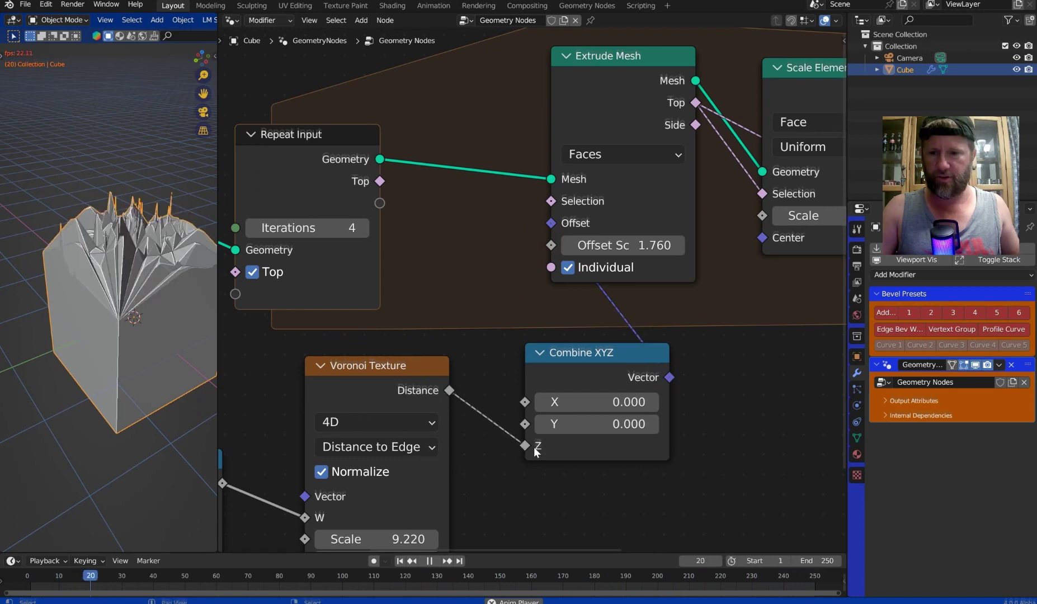
{"action": "middle_click_drag", "start_coordinate": [164, 310], "coordinate": [142, 254]}
{"action": "left_click_drag", "start_coordinate": [450, 390], "coordinate": [476, 402]}
{"action": "middle_click_drag", "start_coordinate": [180, 196], "coordinate": [99, 270]}
Move the Scene Time, Divide, Voronoi Texture and Combine XYZ nodes together well below the Repeat Zone.
{"action": "middle_click_drag", "start_coordinate": [576, 436], "coordinate": [656, 422]}
{"action": "scroll", "coordinate": [594, 398], "scroll_direction": "down", "scroll_amount": 12}
{"action": "middle_click_drag", "start_coordinate": [591, 392], "coordinate": [556, 463]}
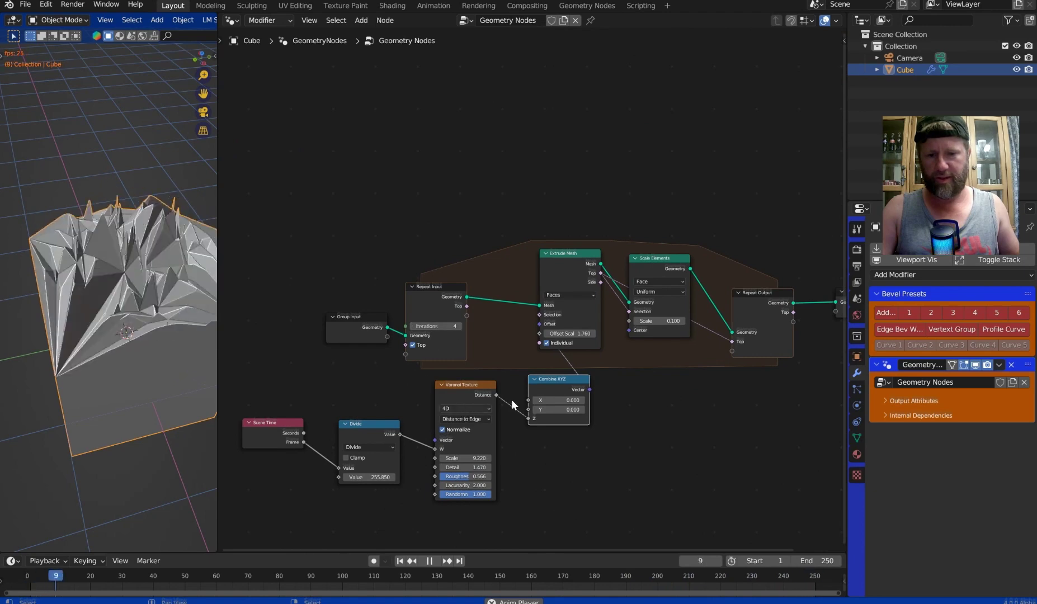
{"action": "left_click_drag", "start_coordinate": [608, 478], "coordinate": [246, 412]}
{"action": "scroll", "coordinate": [392, 394], "scroll_direction": "down", "scroll_amount": 2}
{"action": "middle_click_drag", "start_coordinate": [392, 394], "coordinate": [481, 326]}
{"action": "left_click_drag", "start_coordinate": [479, 386], "coordinate": [425, 498]}
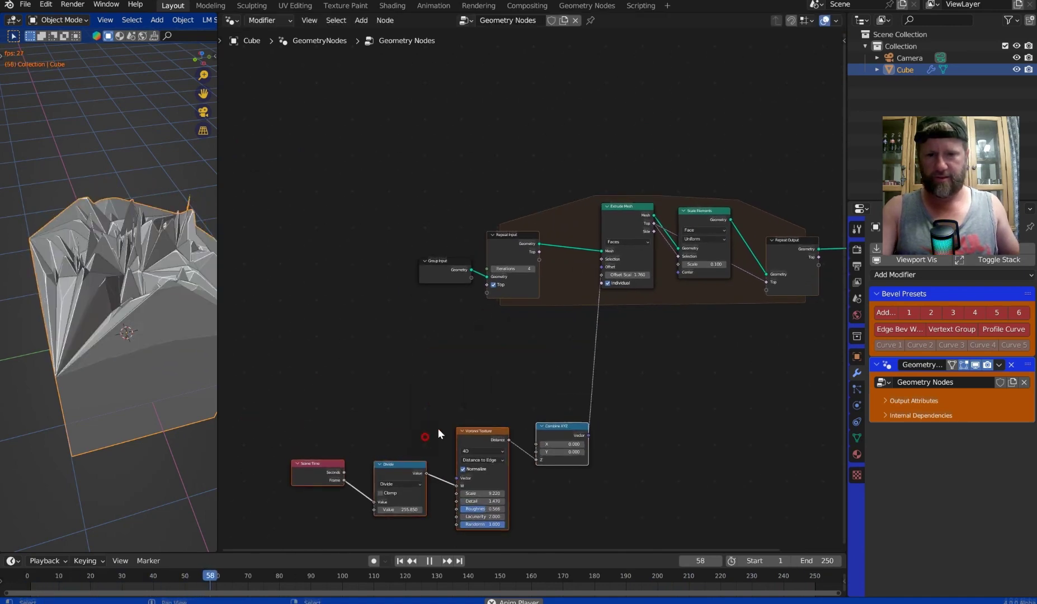
Spread the Group Input, Repeat Input and Group Output nodes apart to make room around the Repeat Zone.
{"action": "left_click_drag", "start_coordinate": [537, 332], "coordinate": [427, 210]}
{"action": "key", "text": "g"}
{"action": "left_click", "coordinate": [334, 236]}
{"action": "left_click_drag", "start_coordinate": [343, 288], "coordinate": [279, 276]}
{"action": "middle_click_drag", "start_coordinate": [534, 279], "coordinate": [468, 278]}
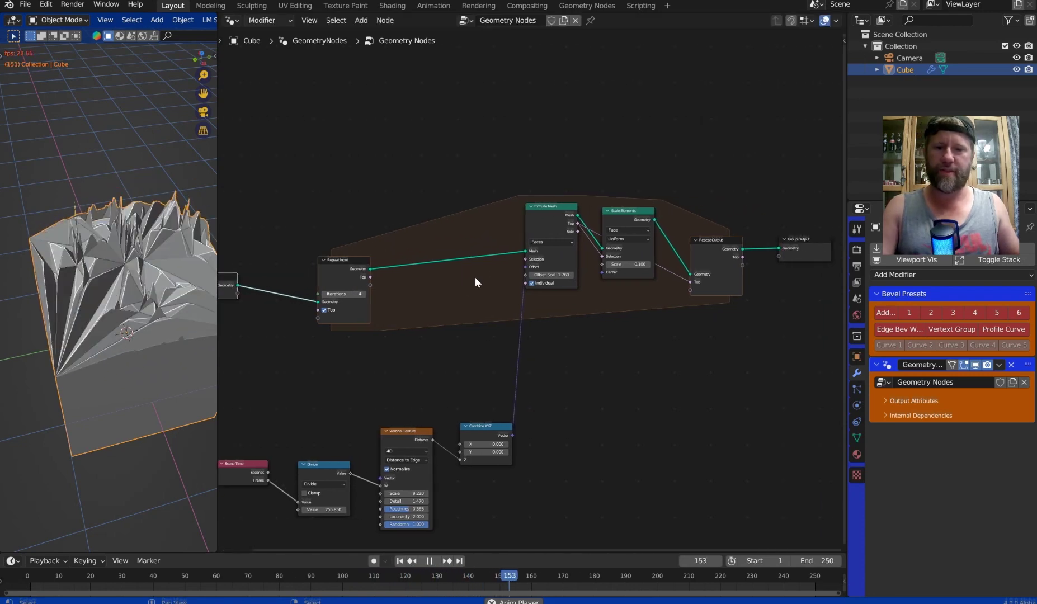
{"action": "middle_click_drag", "start_coordinate": [801, 274], "coordinate": [752, 274]}
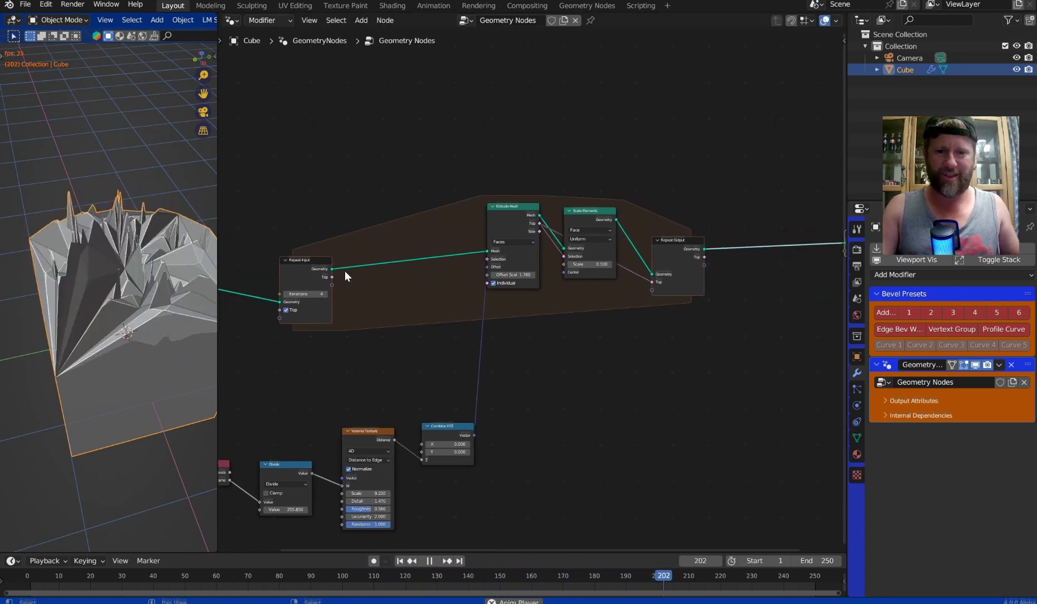
Insert a Transform Geometry node between Group Input and Repeat Input and set its Z scale to 0.420.
{"action": "middle_click_drag", "start_coordinate": [252, 274], "coordinate": [566, 255]}
{"action": "scroll", "coordinate": [399, 279], "scroll_direction": "up", "scroll_amount": 2}
{"action": "scroll", "coordinate": [559, 239], "scroll_direction": "up", "scroll_amount": 2}
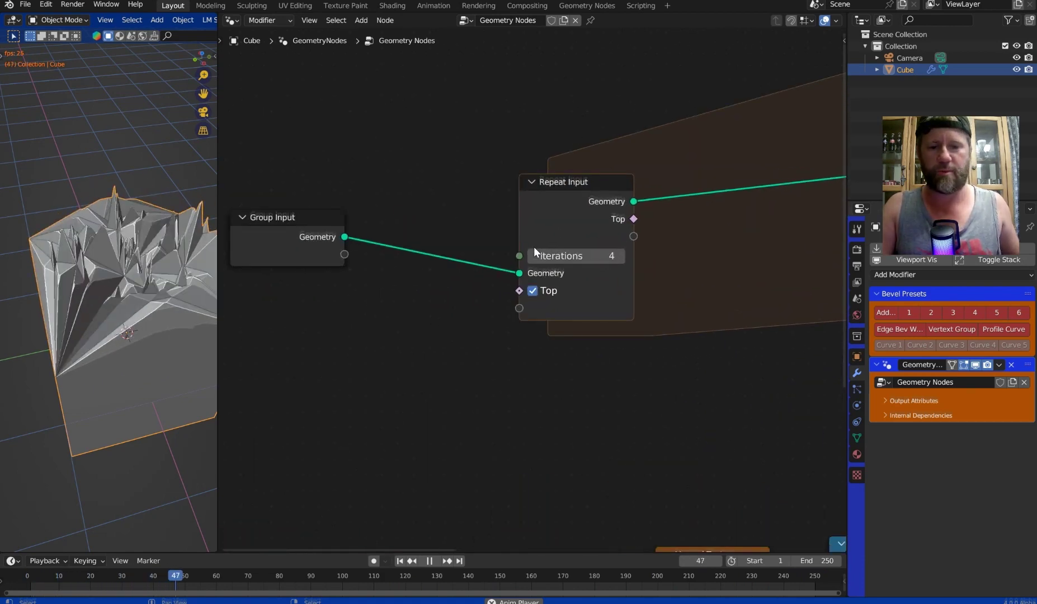
{"action": "key", "text": "shift+a"}
{"action": "type", "text": "trans"}
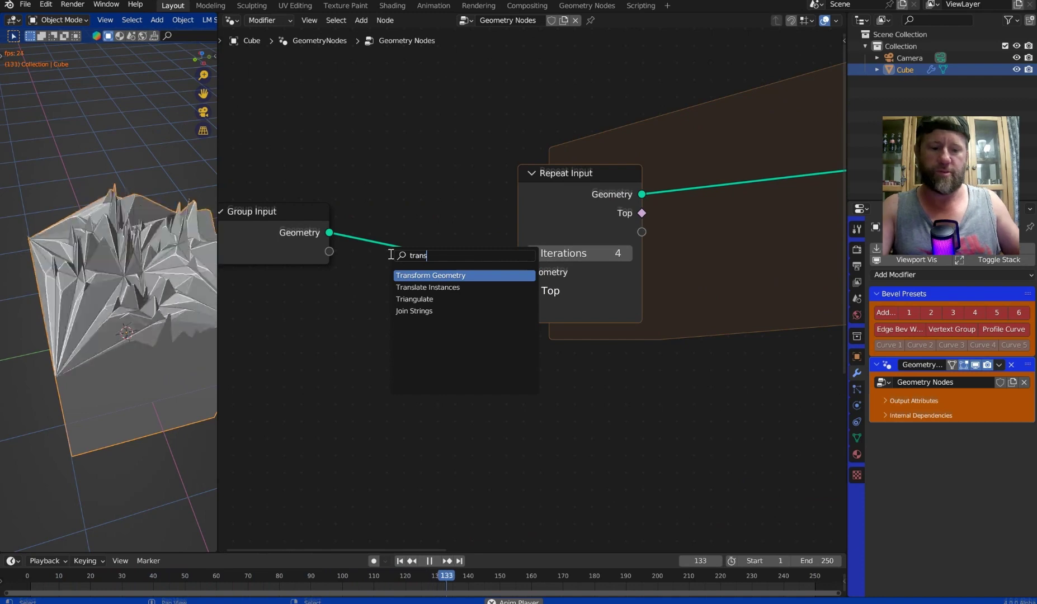
{"action": "key", "text": "Return"}
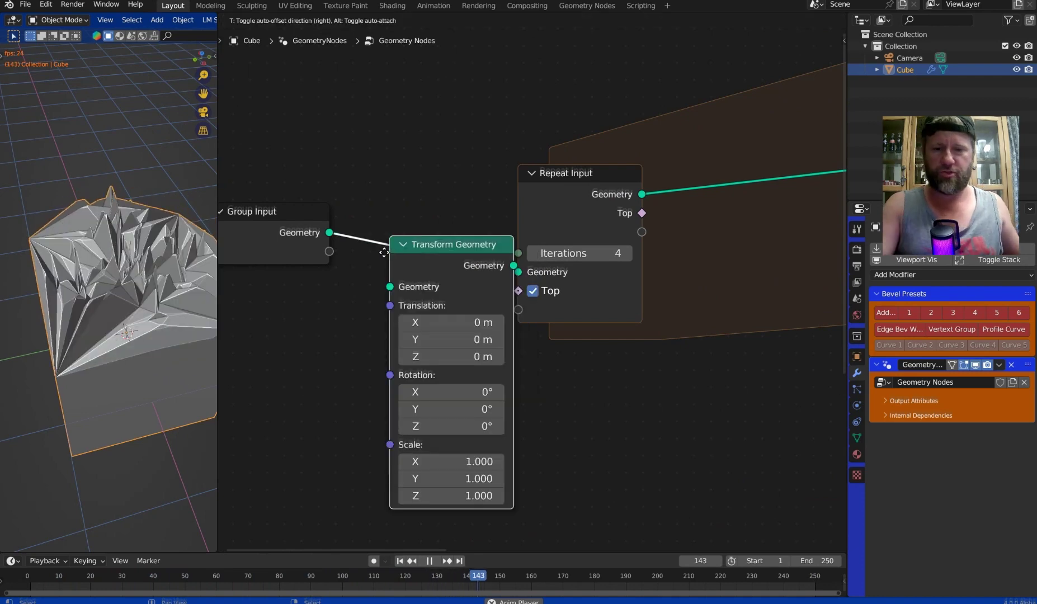
{"action": "left_click", "coordinate": [370, 163]}
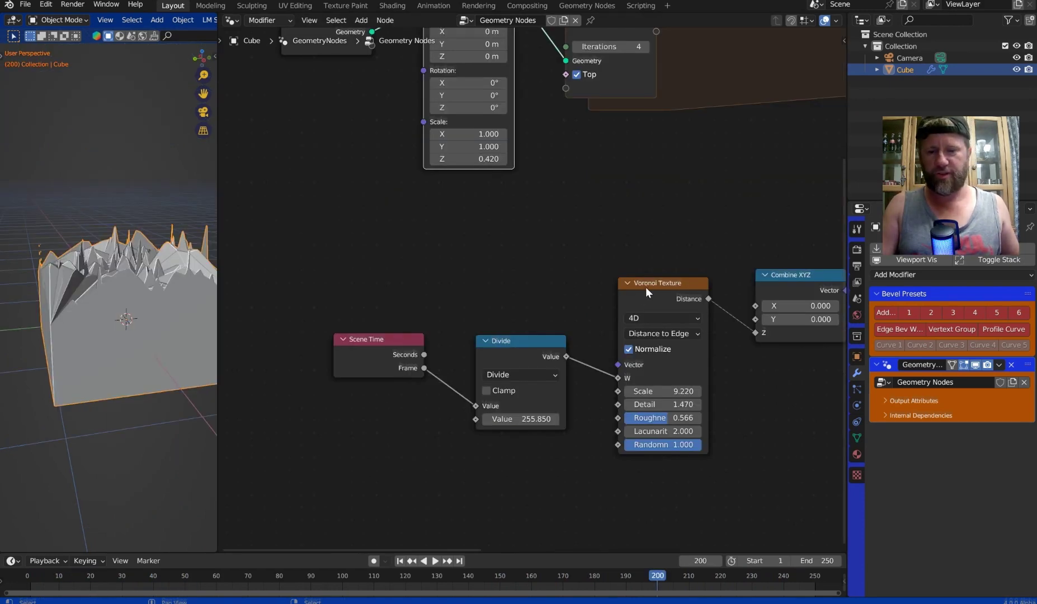
Disconnect Divide from the Voronoi Texture, drive W with the expression #frame/1000, and play the animation.
{"action": "scroll", "coordinate": [611, 348], "scroll_direction": "up", "scroll_amount": 4}
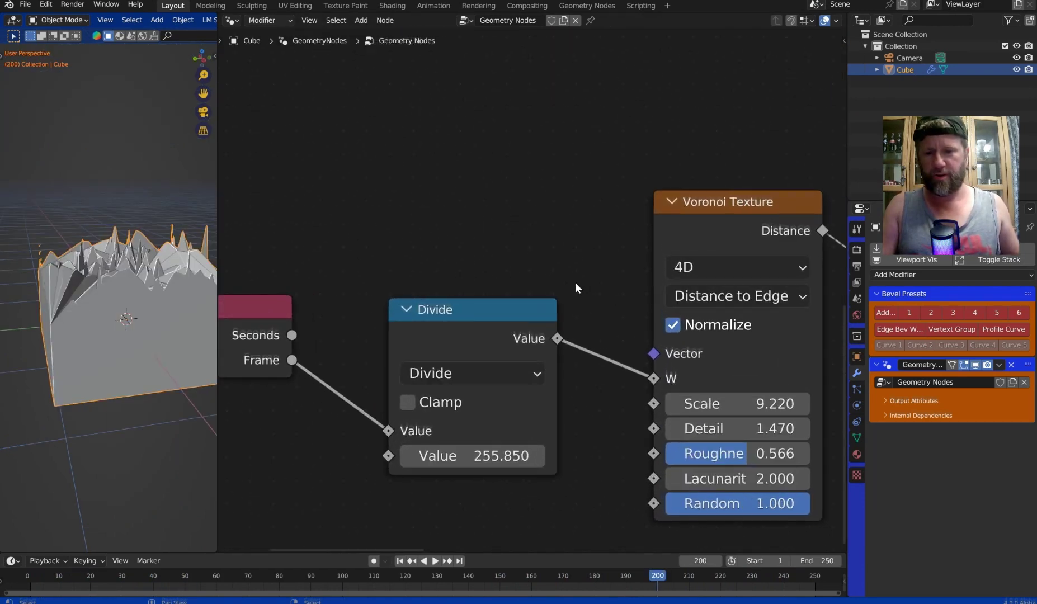
{"action": "left_click_drag", "start_coordinate": [461, 310], "coordinate": [462, 241]}
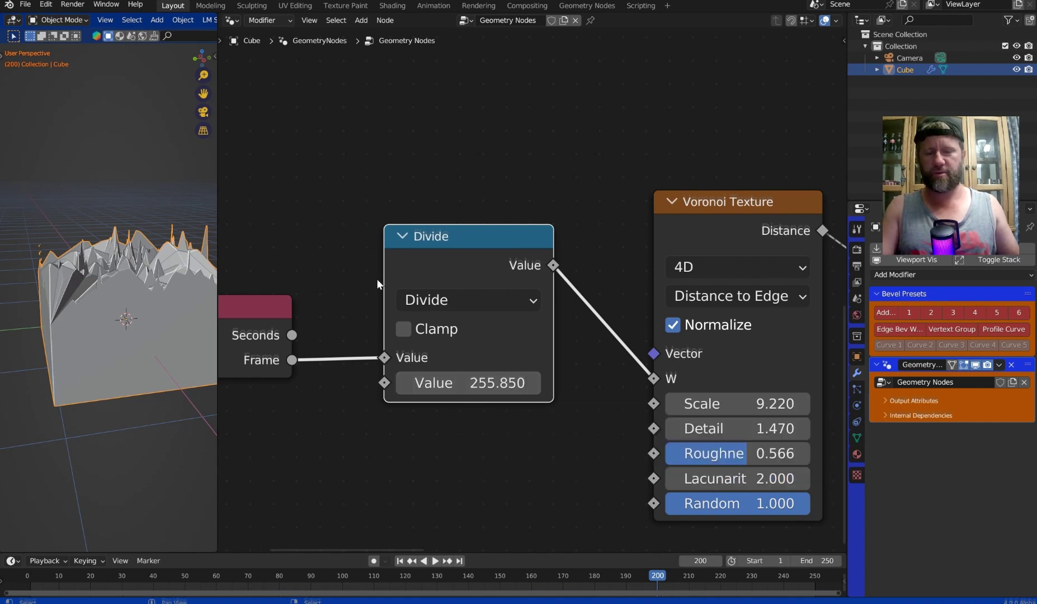
{"action": "middle_click_drag", "start_coordinate": [671, 347], "coordinate": [531, 322]}
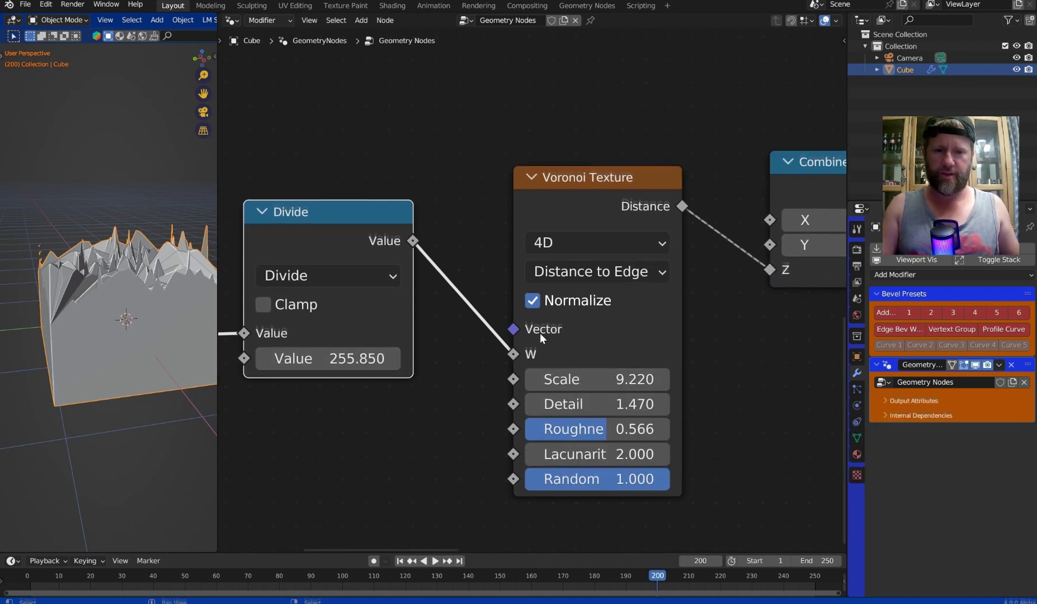
{"action": "left_click_drag", "start_coordinate": [513, 354], "coordinate": [464, 294]}
{"action": "left_click", "coordinate": [605, 356]}
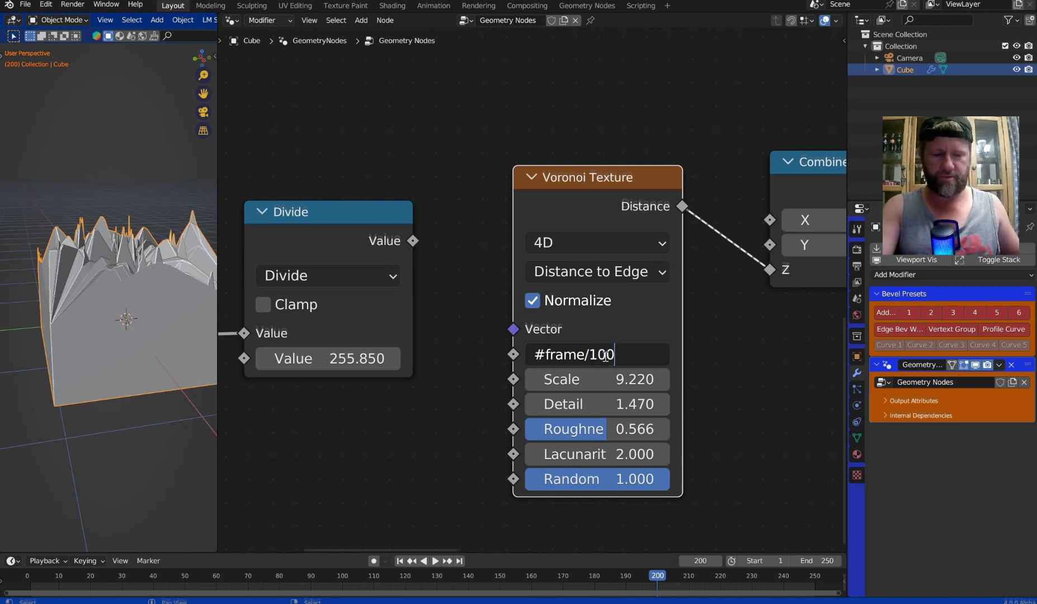
{"action": "key", "text": "Return"}
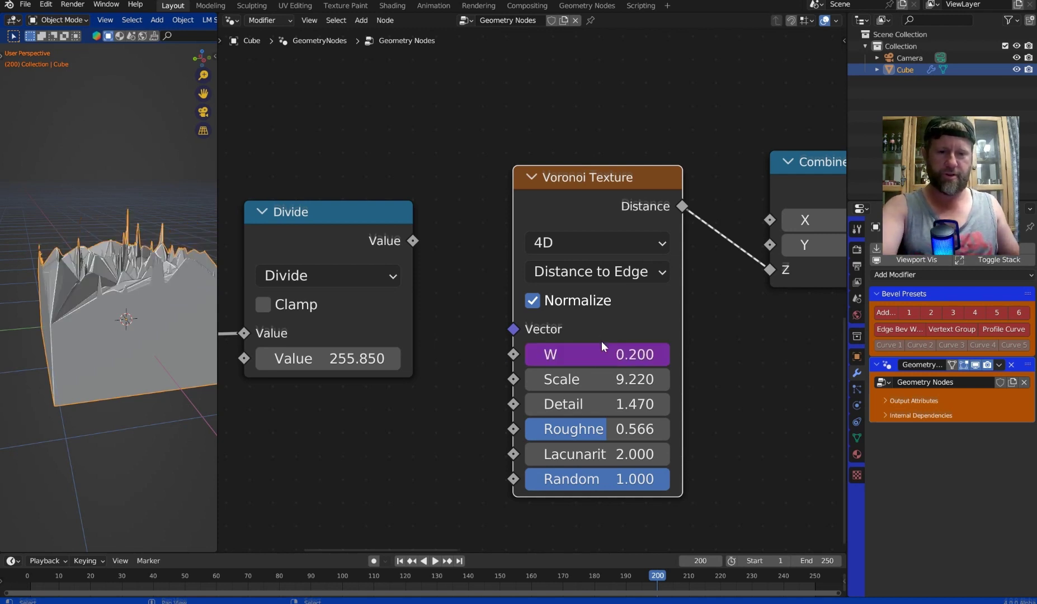
{"action": "left_click", "coordinate": [435, 561]}
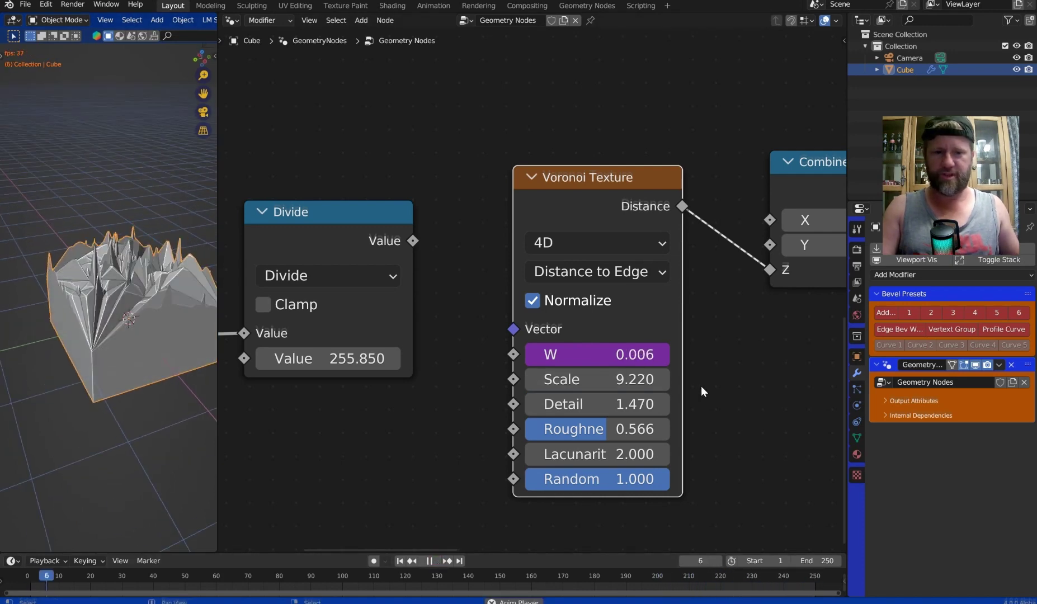
Delete the driver on the Voronoi Texture's W and relink the Divide node's Value output to W.
{"action": "right_click", "coordinate": [617, 354]}
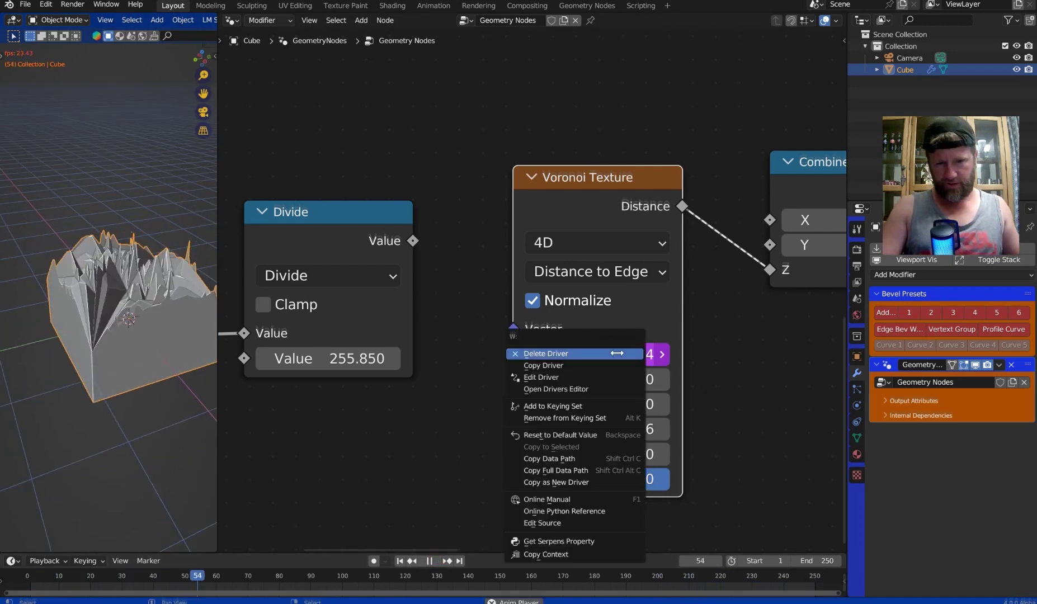
{"action": "left_click", "coordinate": [587, 436]}
{"action": "right_click", "coordinate": [618, 363]}
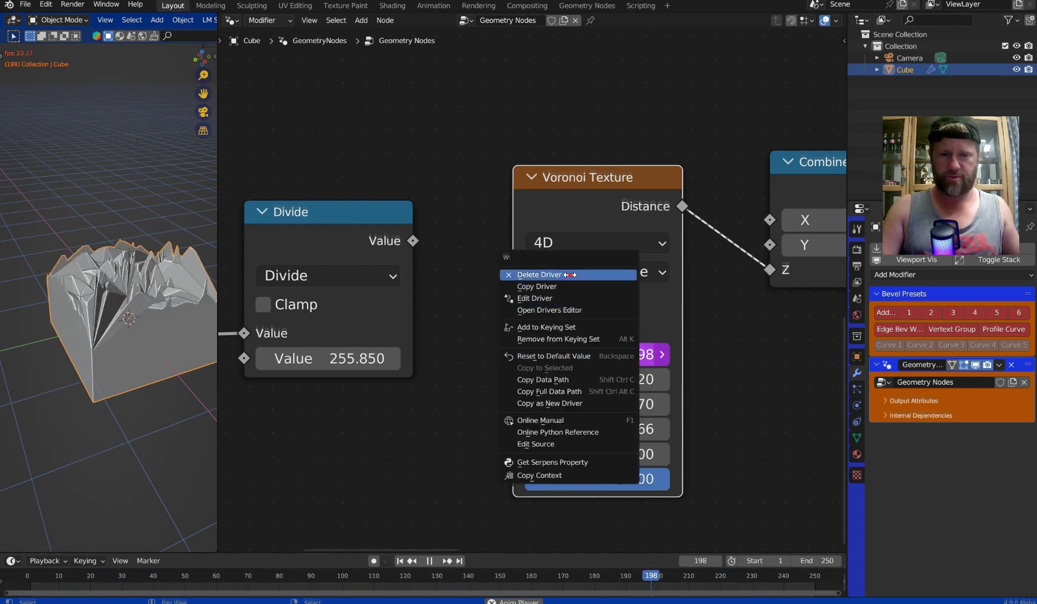
{"action": "left_click", "coordinate": [542, 274]}
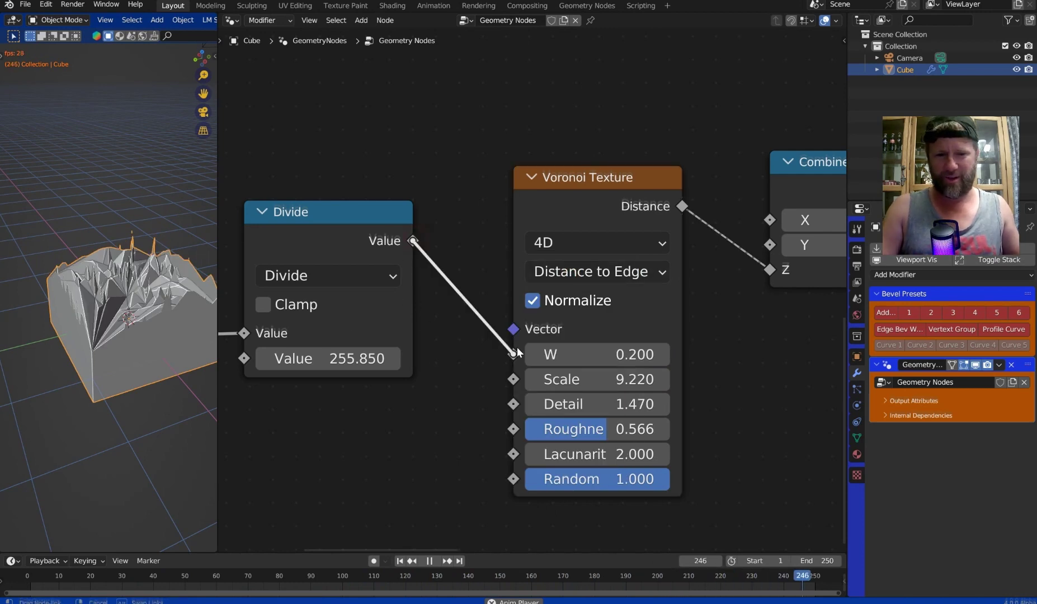
{"action": "left_click_drag", "start_coordinate": [517, 347], "coordinate": [519, 349]}
Try 3000 as the Divide node's second value, and finally set it to 5000.
{"action": "left_click", "coordinate": [343, 358]}
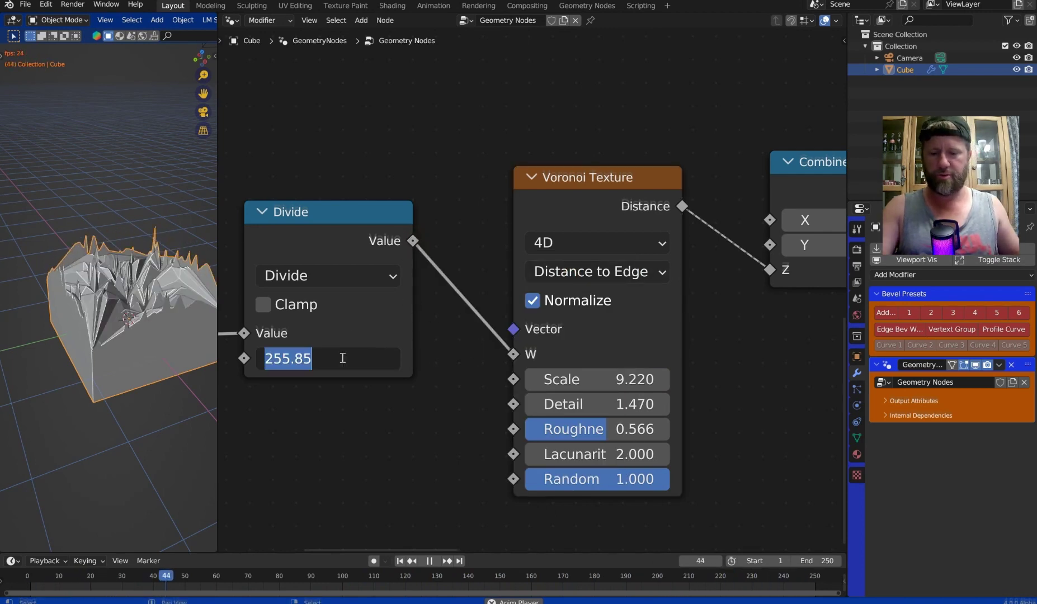
{"action": "type", "text": "3000"}
{"action": "key", "text": "Return"}
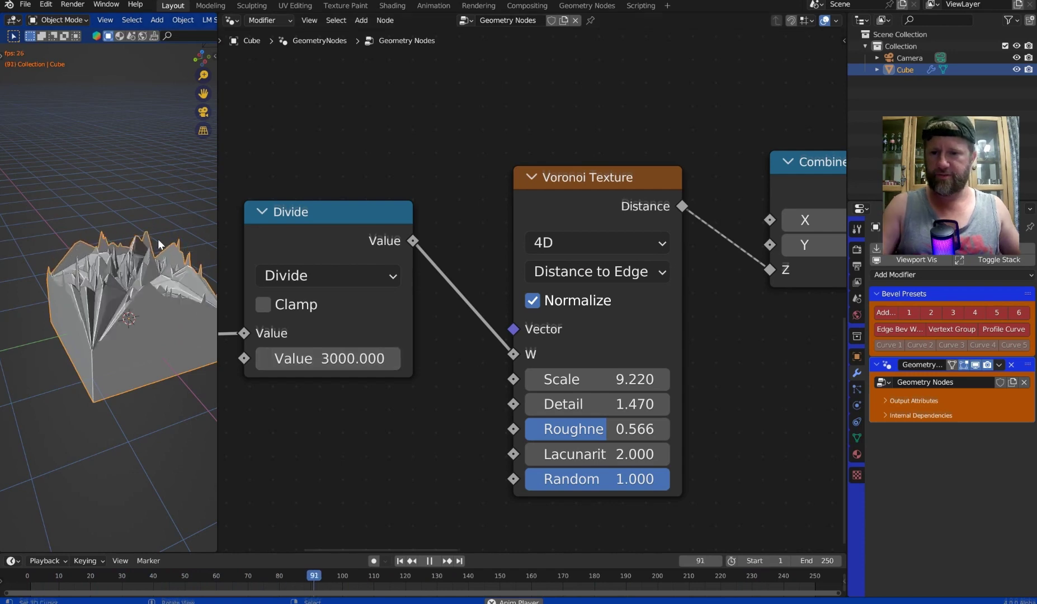
{"action": "scroll", "coordinate": [175, 268], "scroll_direction": "up", "scroll_amount": 3}
{"action": "left_click", "coordinate": [343, 359]}
{"action": "type", "text": "5000"}
{"action": "key", "text": "Return"}
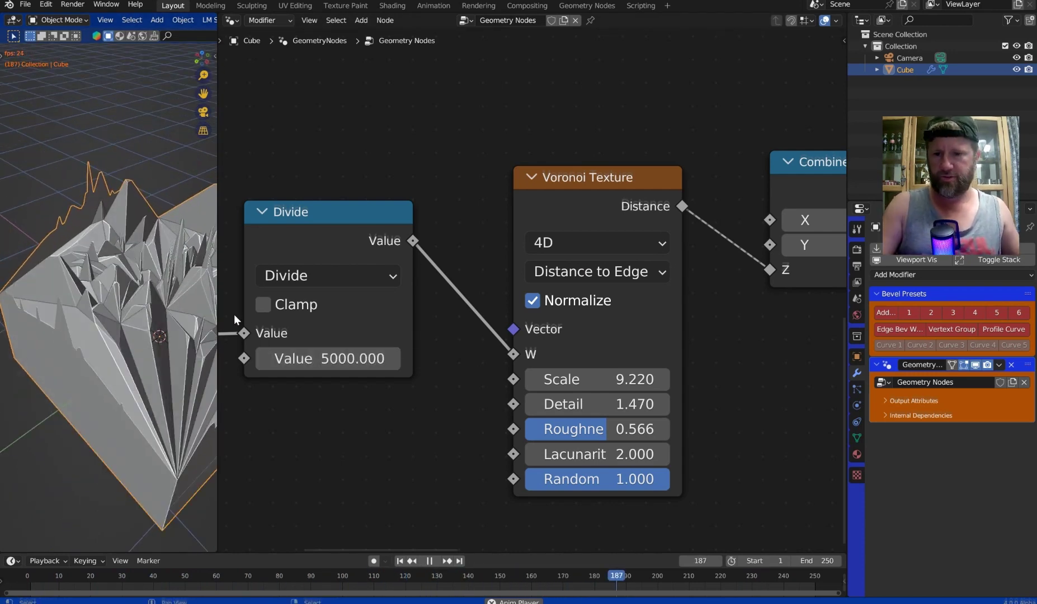
Widen the 3D viewport, disable the Voronoi Texture's Normalize, and set its Scale to -21.680 and Detail to 15.000.
{"action": "left_click_drag", "start_coordinate": [219, 306], "coordinate": [258, 307]}
{"action": "middle_click_drag", "start_coordinate": [246, 303], "coordinate": [227, 294]}
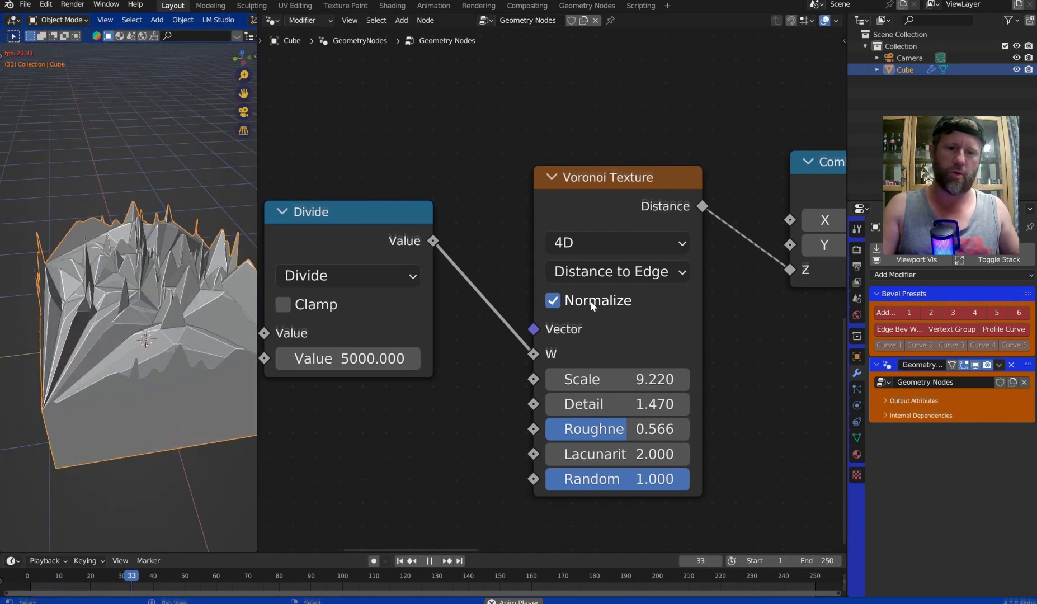
{"action": "left_click", "coordinate": [551, 301]}
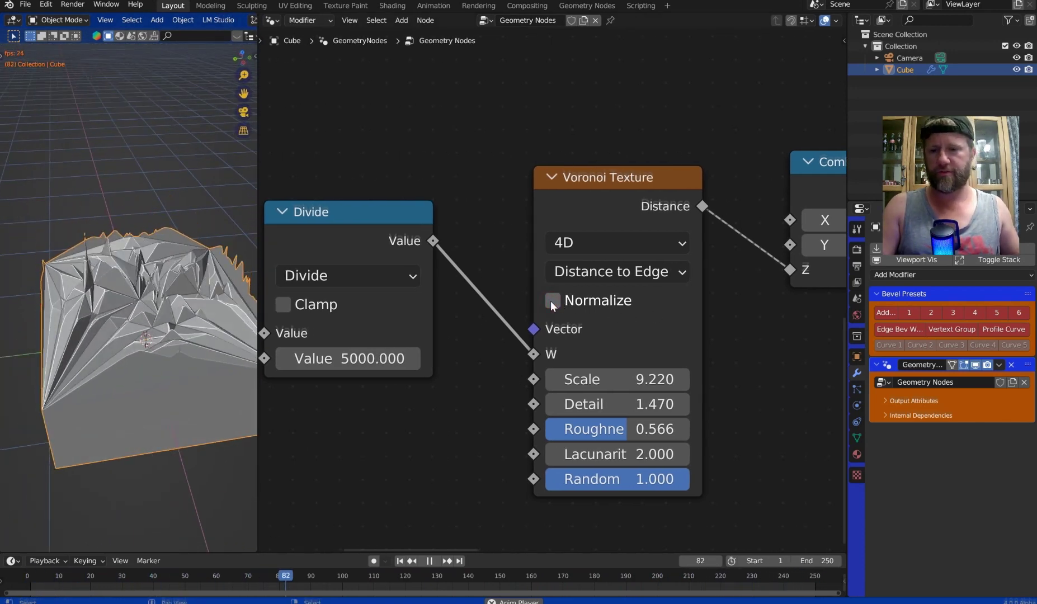
{"action": "left_click_drag", "start_coordinate": [593, 379], "coordinate": [509, 379]}
{"action": "left_click_drag", "start_coordinate": [582, 404], "coordinate": [615, 404]}
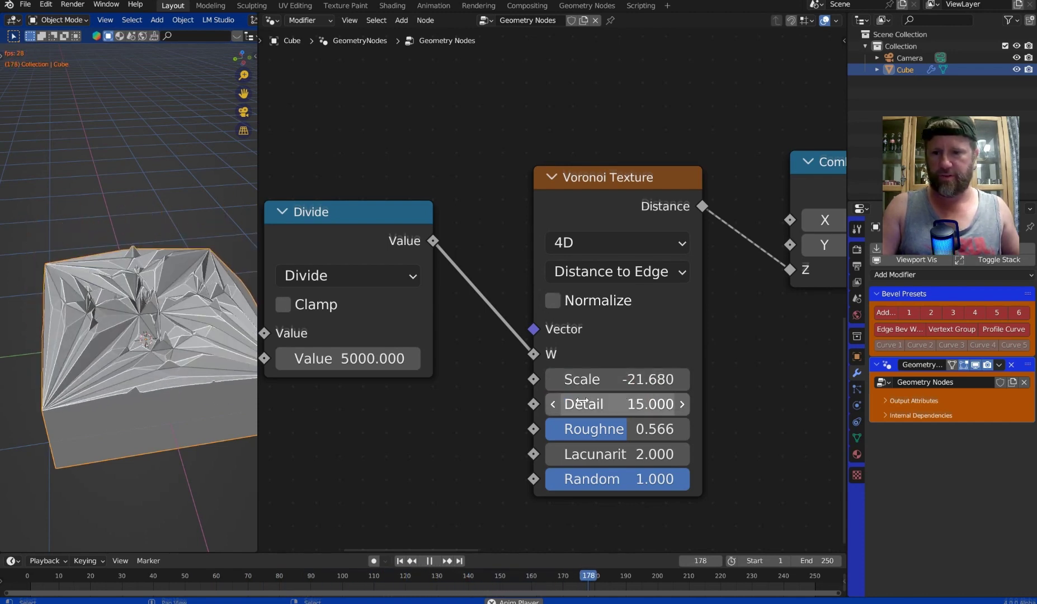
{"action": "middle_click_drag", "start_coordinate": [241, 356], "coordinate": [233, 301]}
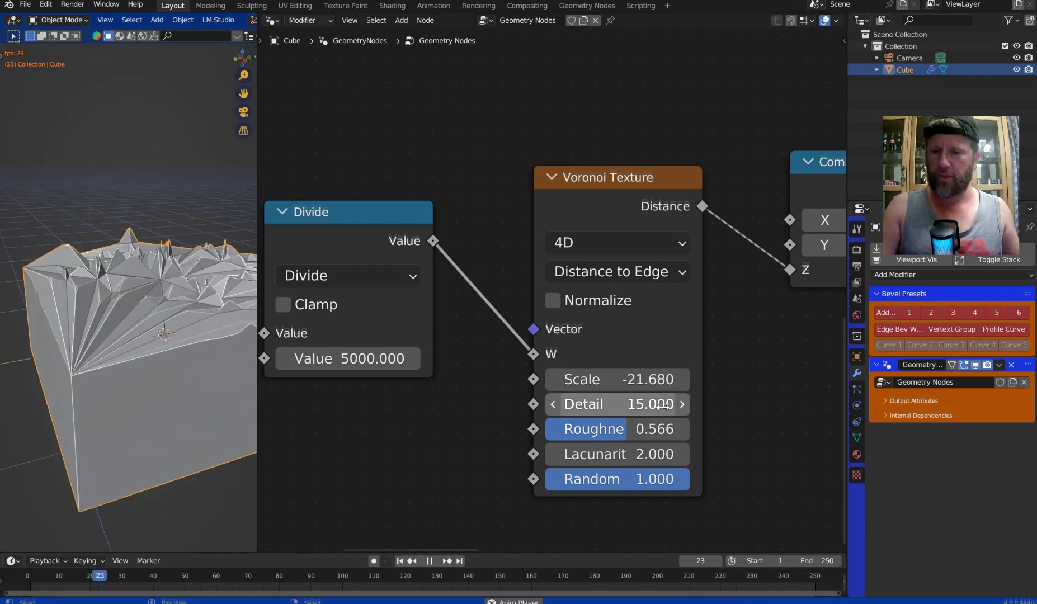
Set the Offset Scale of the Extrude Mesh node in the repeat zone to 0.680 and inspect the mesh.
{"action": "scroll", "coordinate": [640, 252], "scroll_direction": "up", "scroll_amount": 2}
{"action": "left_click_drag", "start_coordinate": [580, 113], "coordinate": [551, 99]}
{"action": "middle_click_drag", "start_coordinate": [679, 123], "coordinate": [465, 192]}
{"action": "left_click_drag", "start_coordinate": [670, 165], "coordinate": [675, 108]}
{"action": "scroll", "coordinate": [725, 103], "scroll_direction": "down", "scroll_amount": 3}
{"action": "middle_click_drag", "start_coordinate": [729, 118], "coordinate": [644, 308]}
{"action": "middle_click_drag", "start_coordinate": [758, 41], "coordinate": [665, 218]}
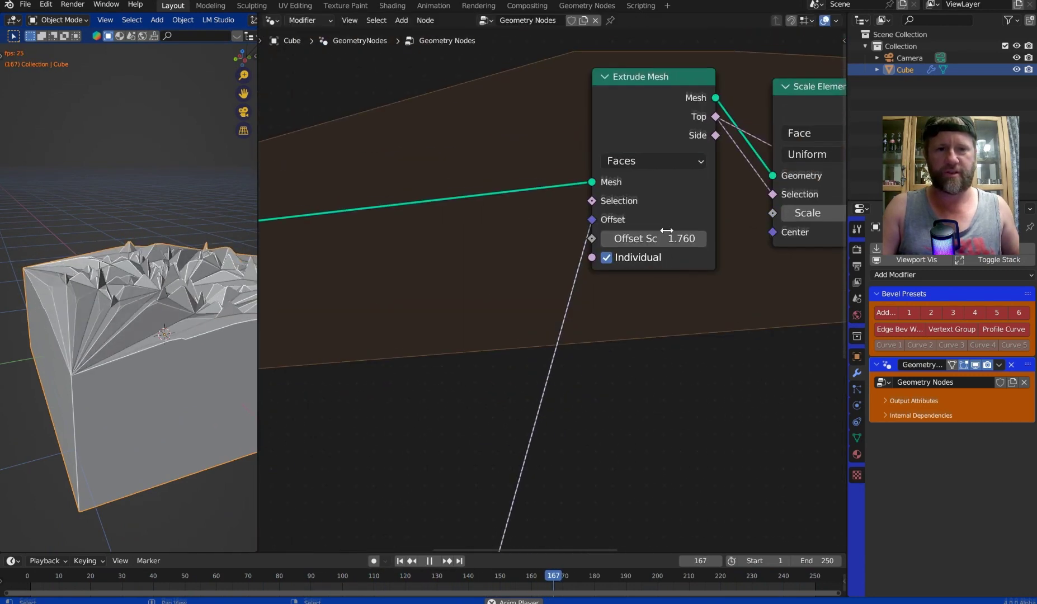
{"action": "left_click_drag", "start_coordinate": [660, 238], "coordinate": [608, 238]}
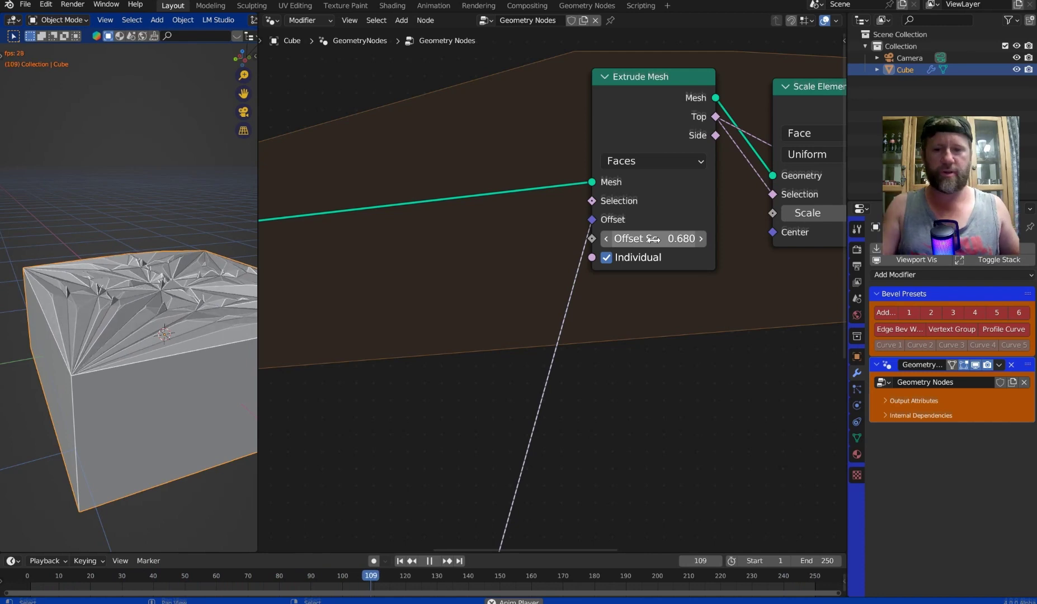
{"action": "scroll", "coordinate": [146, 322], "scroll_direction": "up", "scroll_amount": 8}
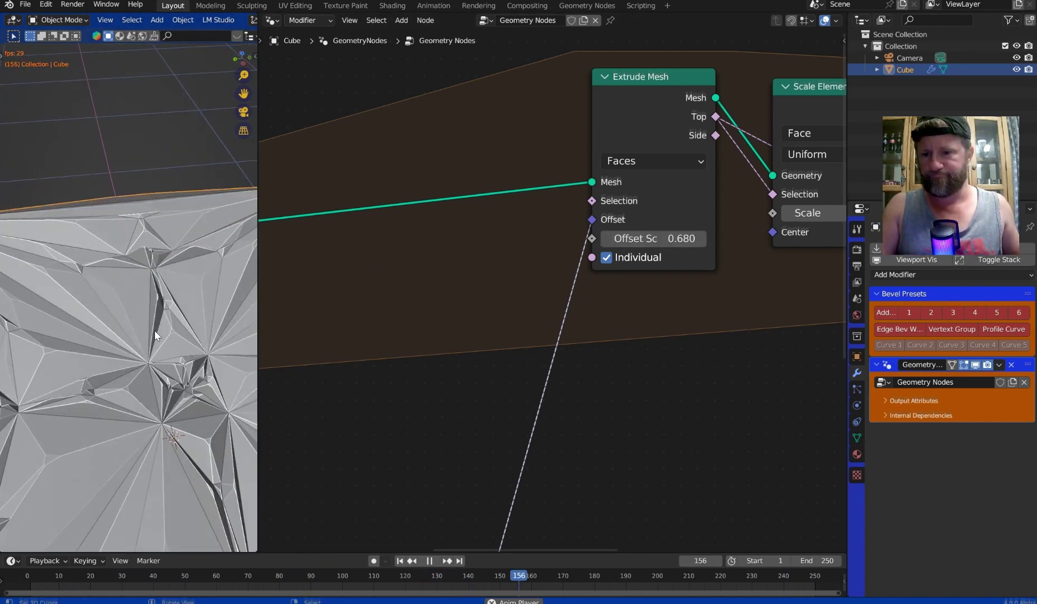
{"action": "mouse_move", "coordinate": [152, 327]}
{"action": "middle_mouse_down"}
{"action": "mouse_move", "coordinate": [149, 317]}
{"action": "mouse_move", "coordinate": [143, 346]}
{"action": "middle_mouse_up"}
{"action": "middle_click_drag", "start_coordinate": [108, 205], "coordinate": [151, 220]}
Try a Scale of 3.900 on the Scale Elements node in the repeat zone, and finally set it to 0.440.
{"action": "middle_click_drag", "start_coordinate": [726, 224], "coordinate": [436, 254]}
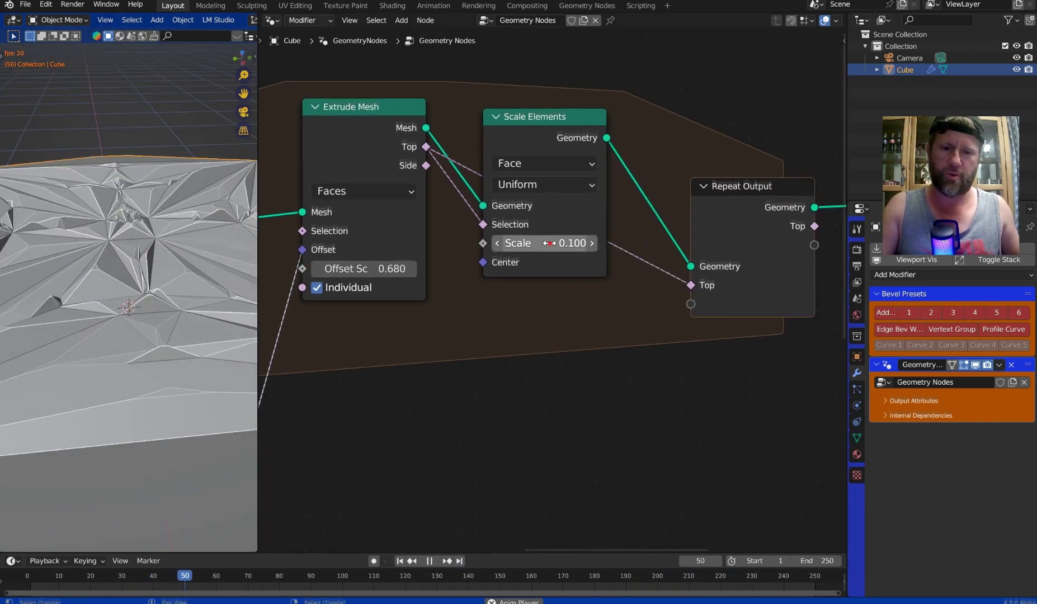
{"action": "left_click_drag", "start_coordinate": [550, 243], "coordinate": [741, 244]}
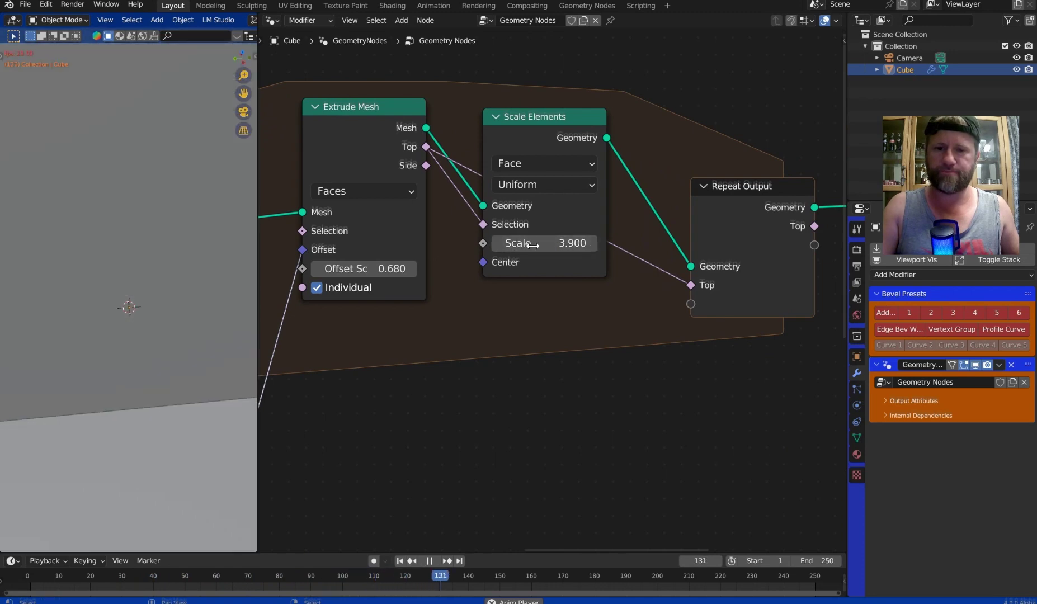
{"action": "mouse_move", "coordinate": [533, 245]}
{"action": "left_mouse_down"}
{"action": "mouse_move", "coordinate": [506, 242]}
{"action": "mouse_move", "coordinate": [546, 249]}
{"action": "left_mouse_up"}
{"action": "middle_click_drag", "start_coordinate": [244, 244], "coordinate": [101, 263]}
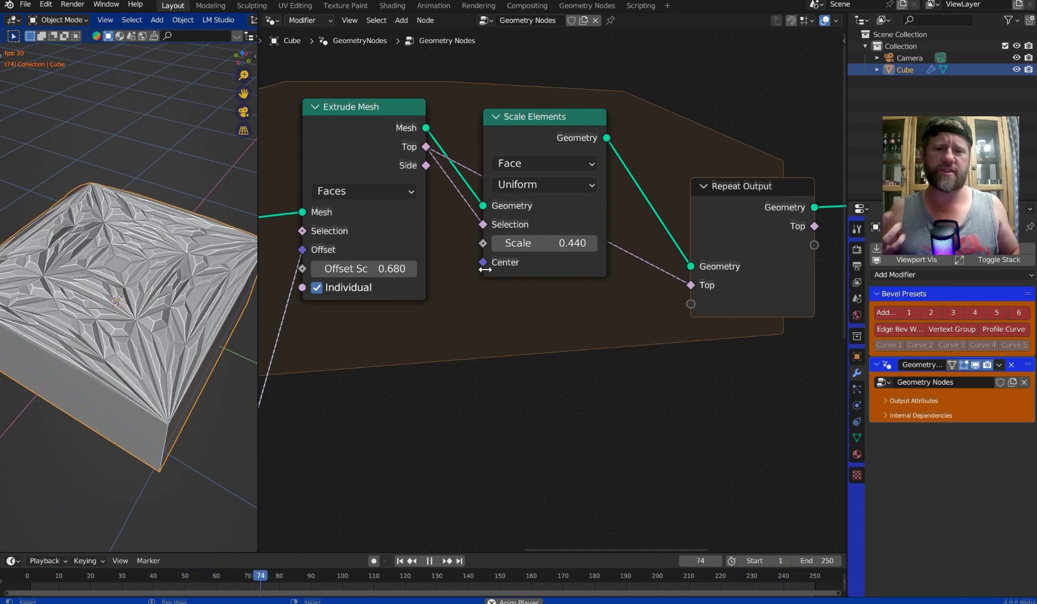
Duplicate Extrude Mesh onto the link after Repeat Output and connect Repeat Output's Top to the copy's Selection.
{"action": "scroll", "coordinate": [703, 206], "scroll_direction": "down", "scroll_amount": 2}
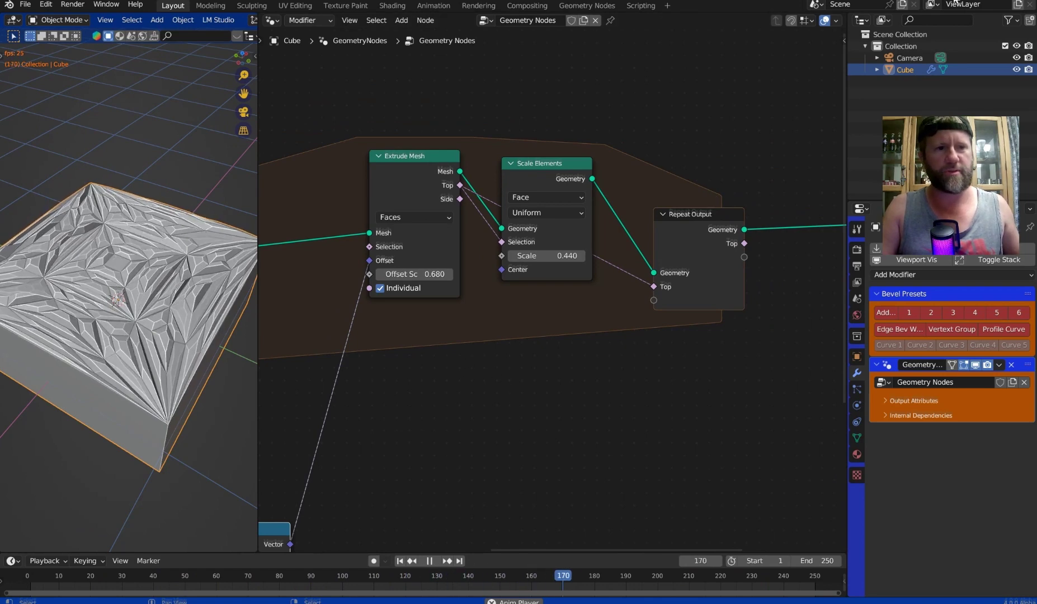
{"action": "middle_click_drag", "start_coordinate": [656, 179], "coordinate": [571, 175]}
{"action": "left_click", "coordinate": [341, 154]}
{"action": "key", "text": "shift+d"}
{"action": "left_click", "coordinate": [784, 178]}
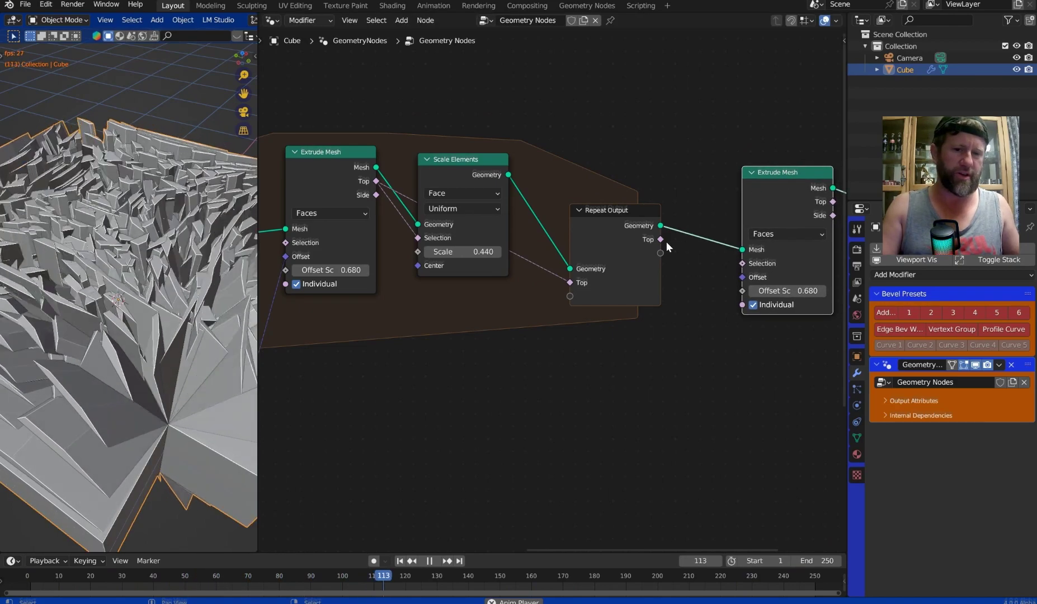
{"action": "left_click_drag", "start_coordinate": [661, 240], "coordinate": [740, 262]}
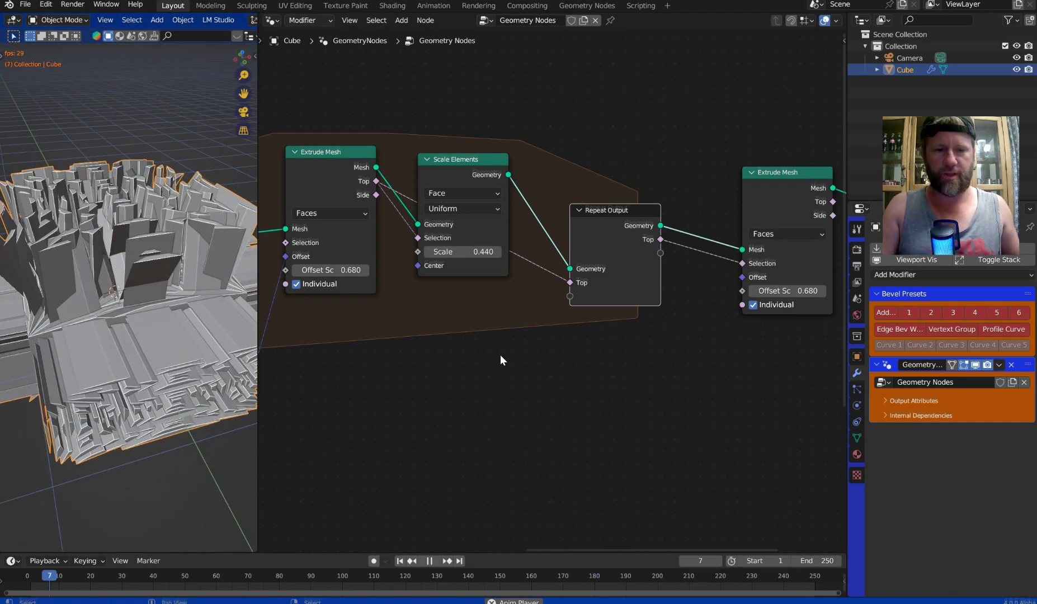
Link Combine XYZ's Vector to the second Extrude Mesh's Offset and set that node's Offset Scale to 2.030.
{"action": "mouse_move", "coordinate": [496, 354]}
{"action": "middle_mouse_down"}
{"action": "mouse_move", "coordinate": [464, 287]}
{"action": "mouse_move", "coordinate": [482, 357]}
{"action": "middle_mouse_up"}
{"action": "scroll", "coordinate": [378, 352], "scroll_direction": "down", "scroll_amount": 3}
{"action": "middle_click_drag", "start_coordinate": [317, 441], "coordinate": [485, 318]}
{"action": "left_click_drag", "start_coordinate": [440, 423], "coordinate": [247, 290]}
{"action": "key", "text": "g"}
{"action": "scroll", "coordinate": [503, 218], "scroll_direction": "down", "scroll_amount": 4}
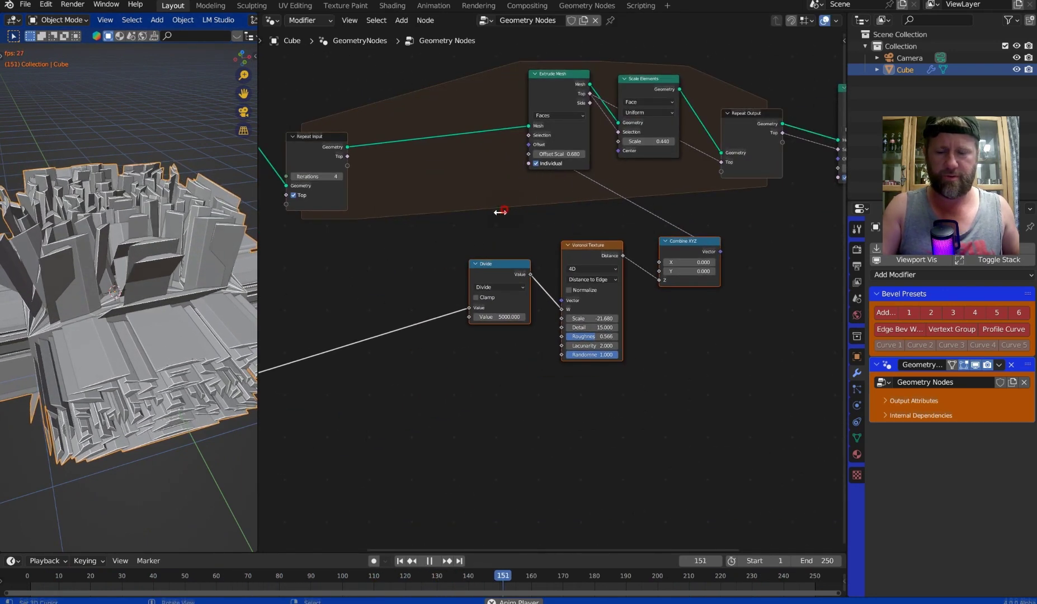
{"action": "left_click", "coordinate": [428, 266]}
{"action": "scroll", "coordinate": [564, 308], "scroll_direction": "up", "scroll_amount": 5}
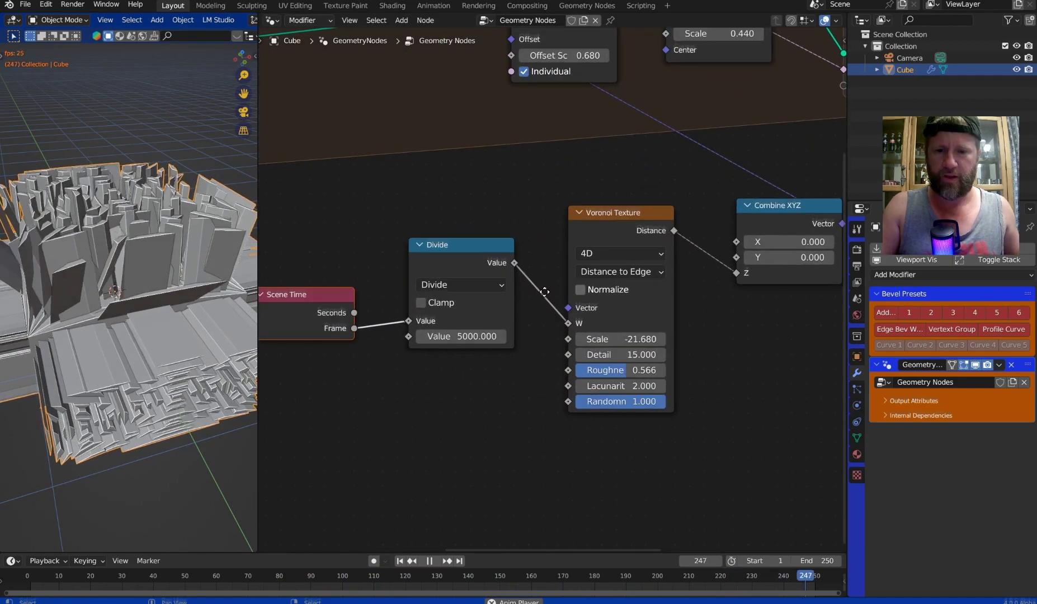
{"action": "middle_click_drag", "start_coordinate": [703, 141], "coordinate": [338, 217]}
{"action": "left_click_drag", "start_coordinate": [477, 300], "coordinate": [676, 147]}
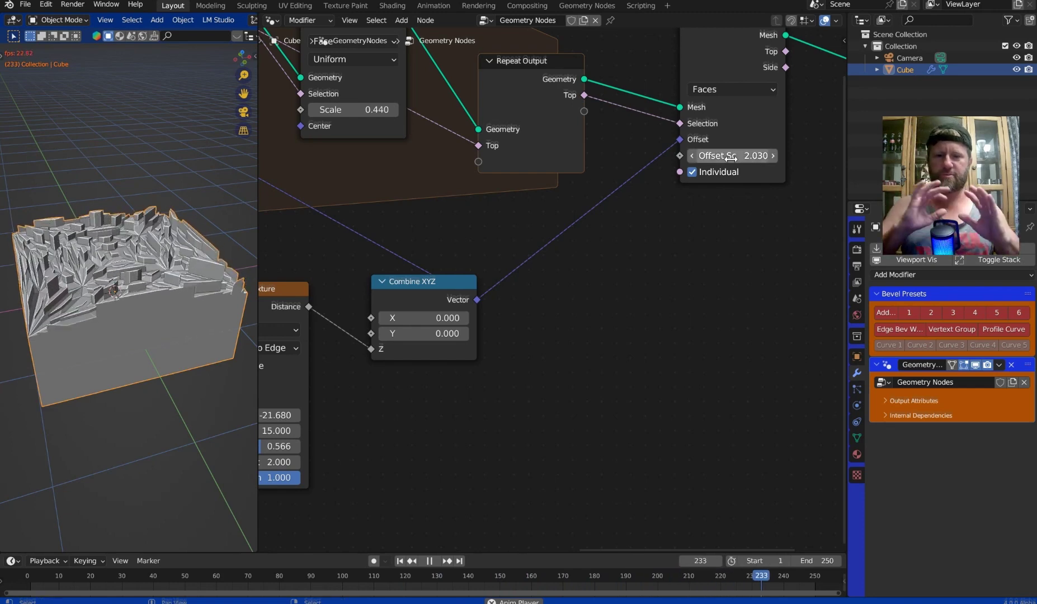
{"action": "middle_click_drag", "start_coordinate": [147, 229], "coordinate": [179, 231]}
{"action": "scroll", "coordinate": [183, 258], "scroll_direction": "up", "scroll_amount": 5}
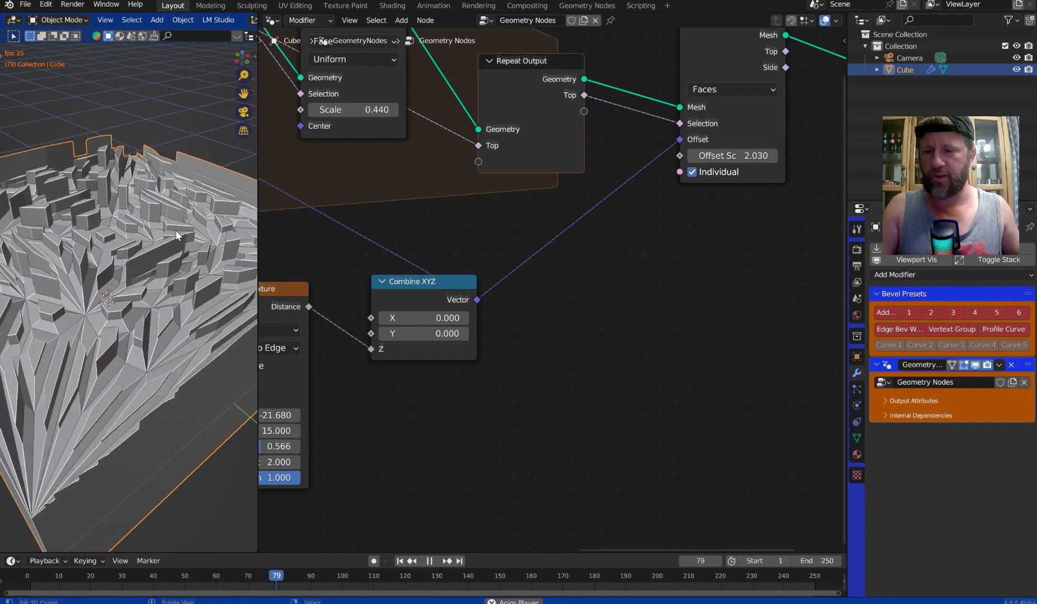
Set the Divide node's second value to 10000.
{"action": "middle_click_drag", "start_coordinate": [355, 305], "coordinate": [666, 290]}
{"action": "left_click", "coordinate": [423, 397]}
{"action": "type", "text": "10000"}
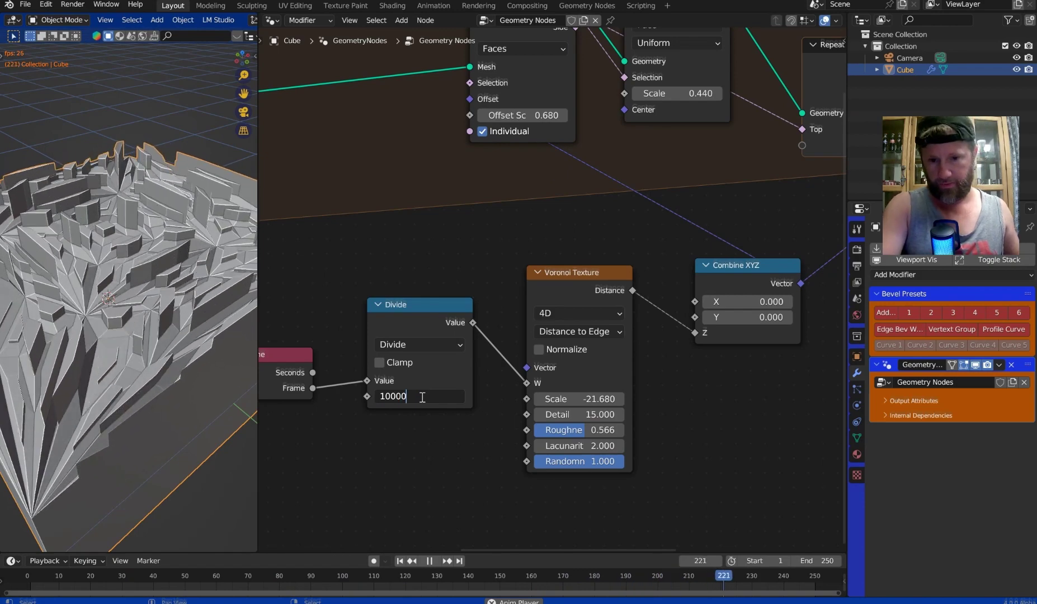
{"action": "key", "text": "Return"}
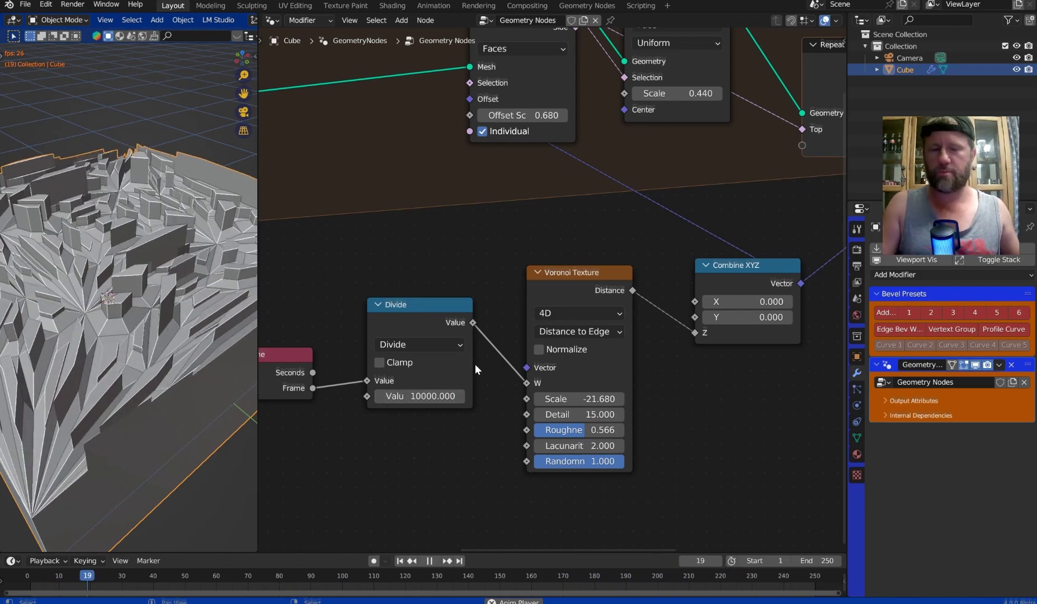
Add a copy of Scale Elements after the second Extrude Mesh, with Side linked to its Selection and Scale set to 0.560.
{"action": "middle_click_drag", "start_coordinate": [420, 397], "coordinate": [460, 308]}
{"action": "middle_click_drag", "start_coordinate": [484, 225], "coordinate": [576, 226]}
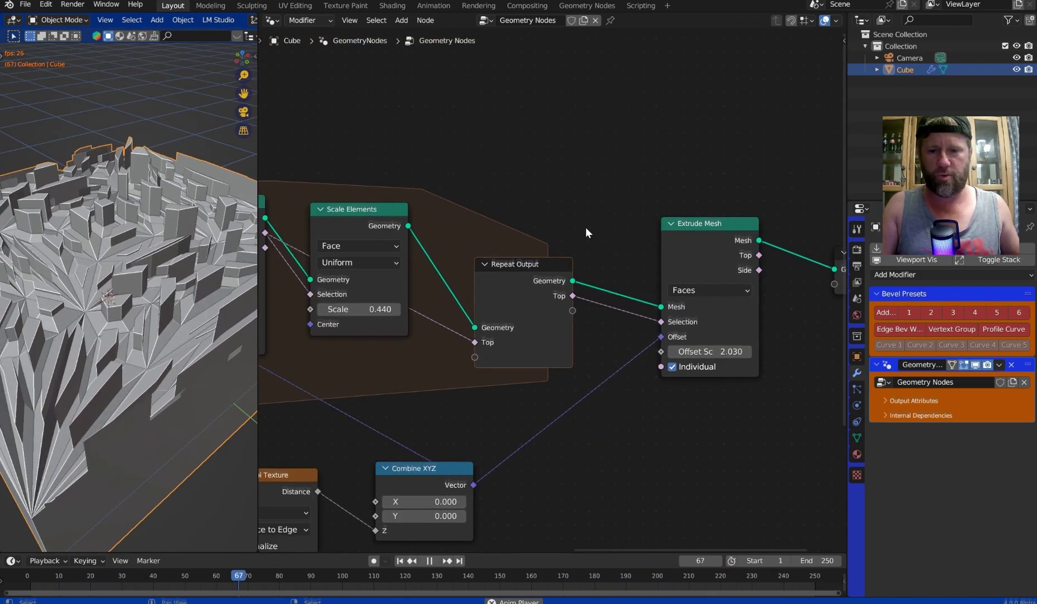
{"action": "left_click_drag", "start_coordinate": [367, 214], "coordinate": [693, 256]}
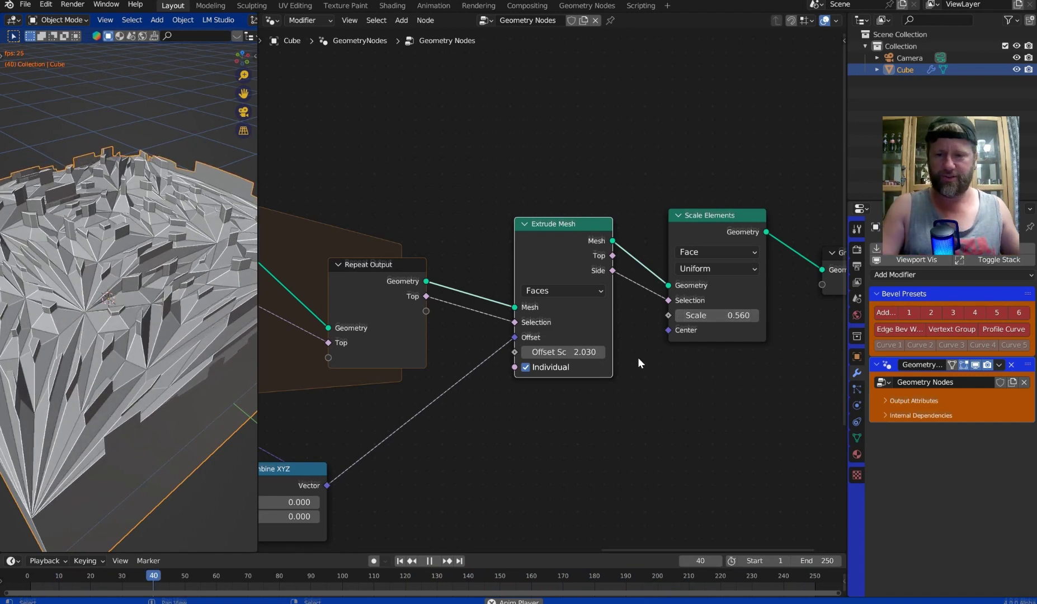
Try 3 Iterations on the Repeat Input node and widen the 3D viewport.
{"action": "middle_click_drag", "start_coordinate": [524, 378], "coordinate": [611, 343]}
{"action": "middle_click_drag", "start_coordinate": [427, 218], "coordinate": [482, 192]}
{"action": "left_click_drag", "start_coordinate": [513, 205], "coordinate": [481, 192]}
{"action": "middle_click_drag", "start_coordinate": [459, 230], "coordinate": [830, 223]}
{"action": "scroll", "coordinate": [403, 246], "scroll_direction": "down", "scroll_amount": 6}
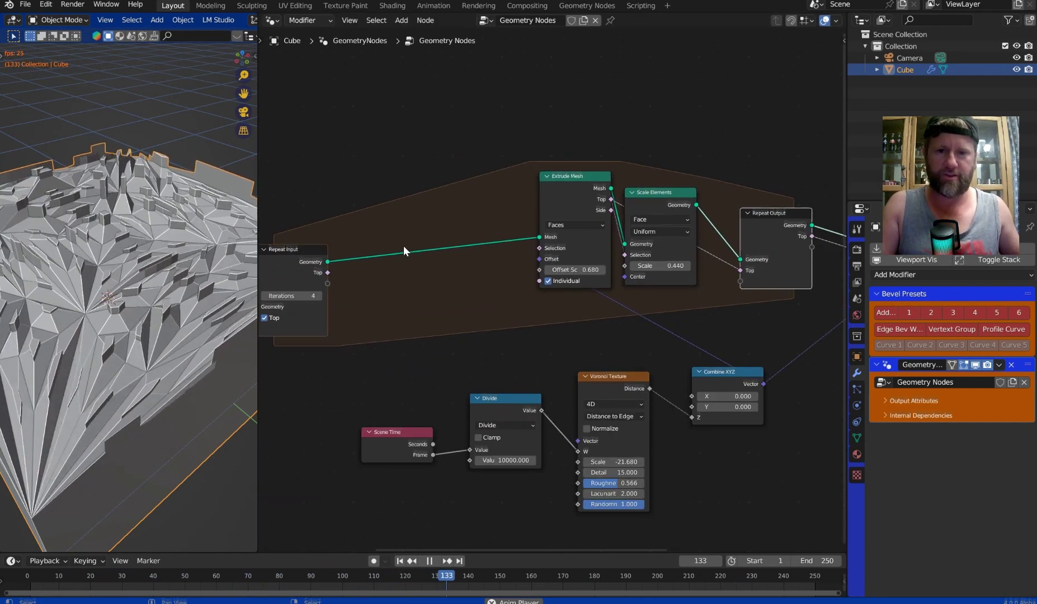
{"action": "middle_click_drag", "start_coordinate": [404, 252], "coordinate": [525, 243]}
{"action": "left_click", "coordinate": [448, 252]}
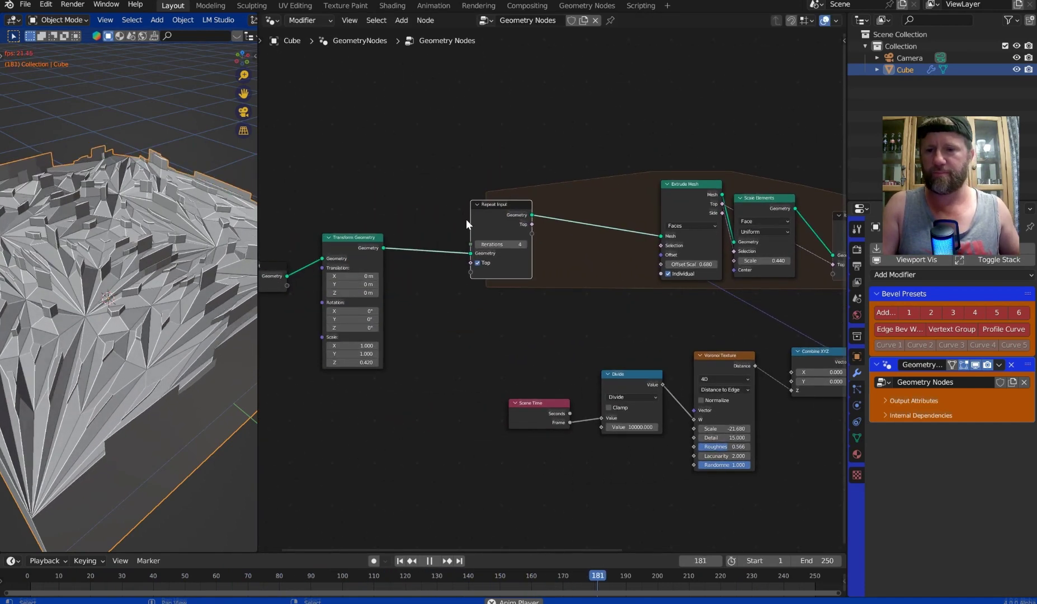
{"action": "scroll", "coordinate": [465, 221], "scroll_direction": "up", "scroll_amount": 2}
{"action": "scroll", "coordinate": [561, 303], "scroll_direction": "up", "scroll_amount": 3}
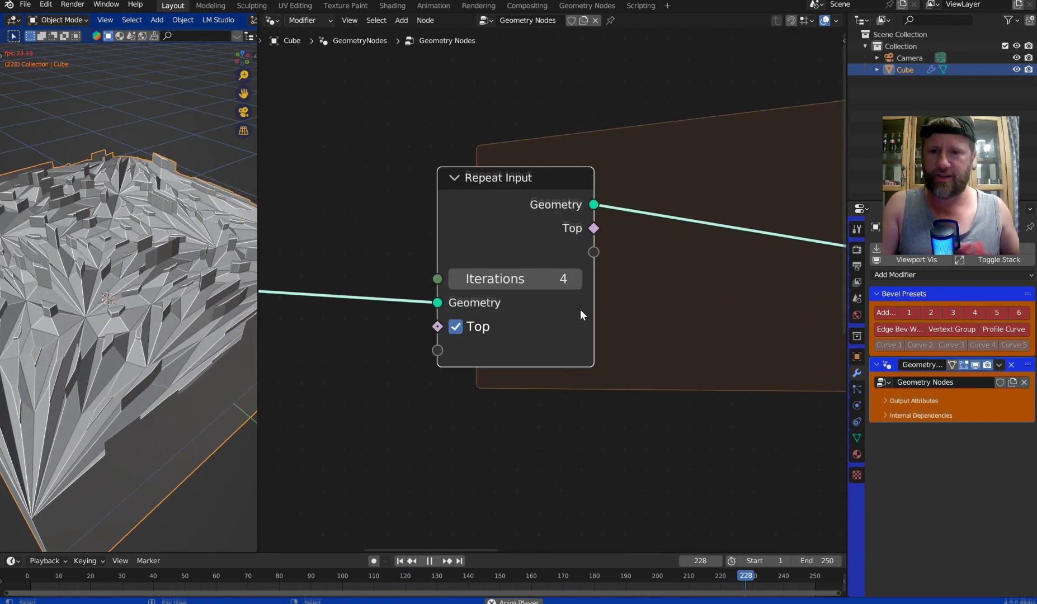
{"action": "left_click", "coordinate": [455, 278]}
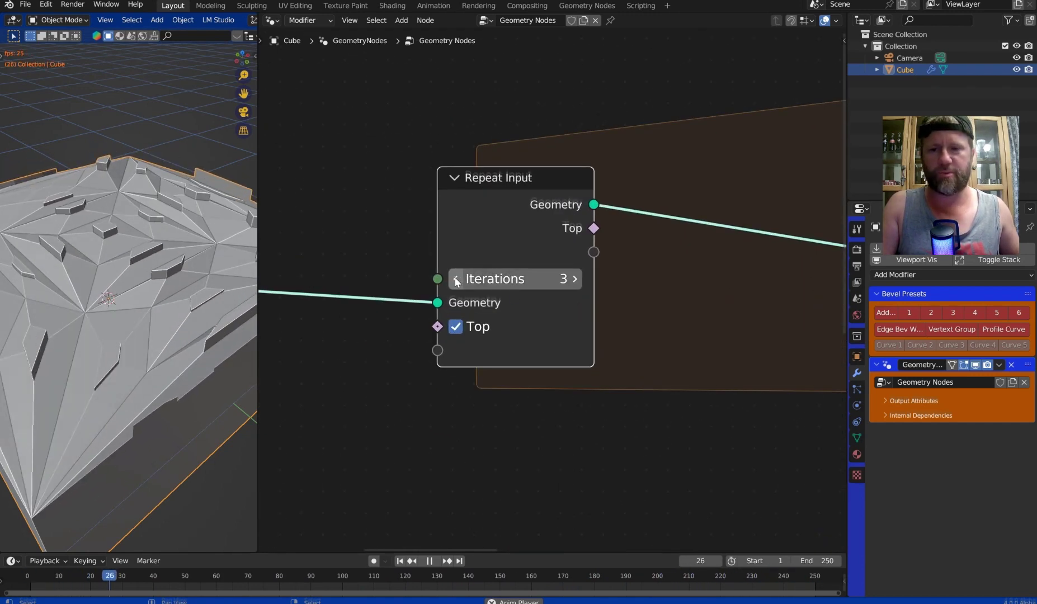
{"action": "left_click_drag", "start_coordinate": [258, 278], "coordinate": [368, 280]}
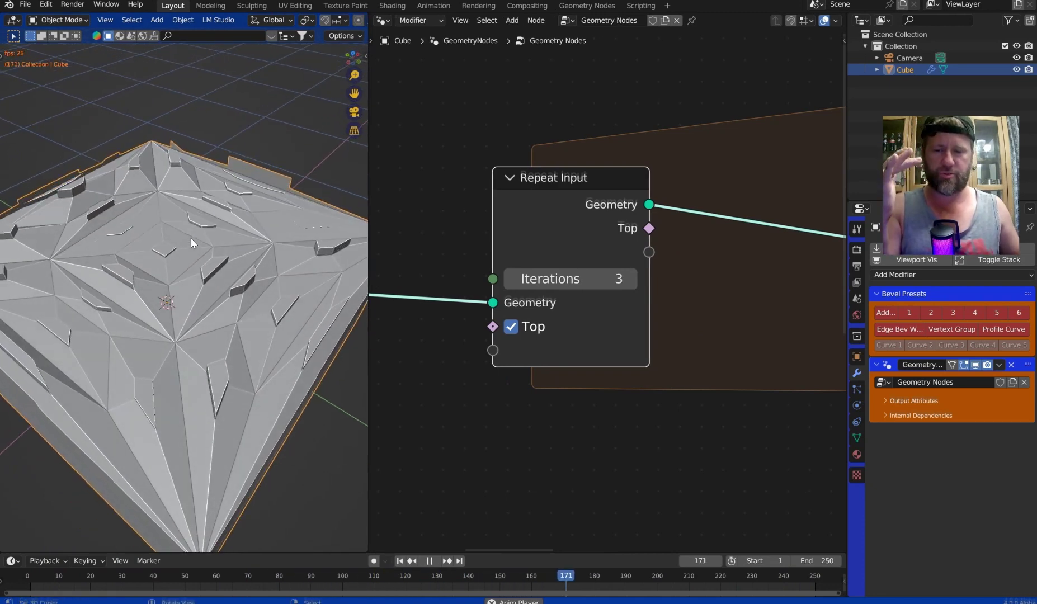
Try 5 Iterations on the Repeat Input node, and finally set it to 4.
{"action": "left_click", "coordinate": [627, 281]}
{"action": "left_click", "coordinate": [626, 281]}
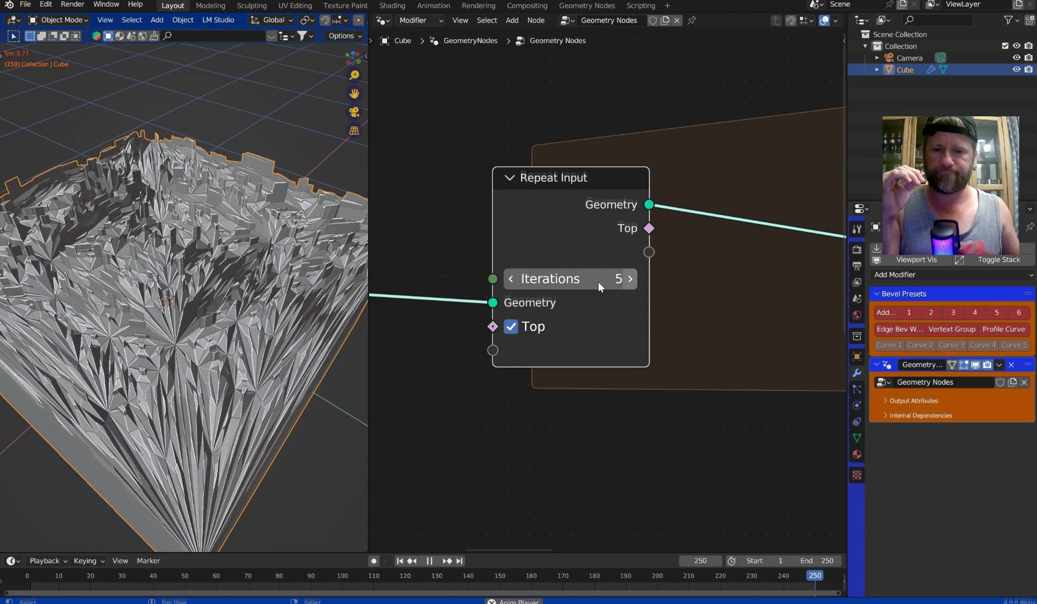
{"action": "left_click", "coordinate": [510, 279]}
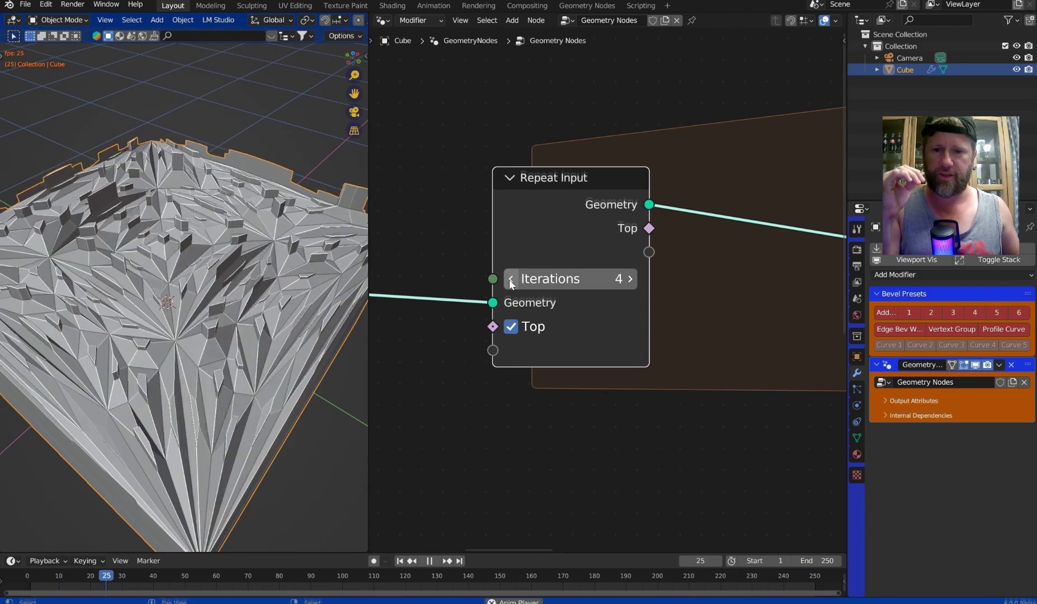
{"action": "middle_click_drag", "start_coordinate": [618, 334], "coordinate": [493, 316]}
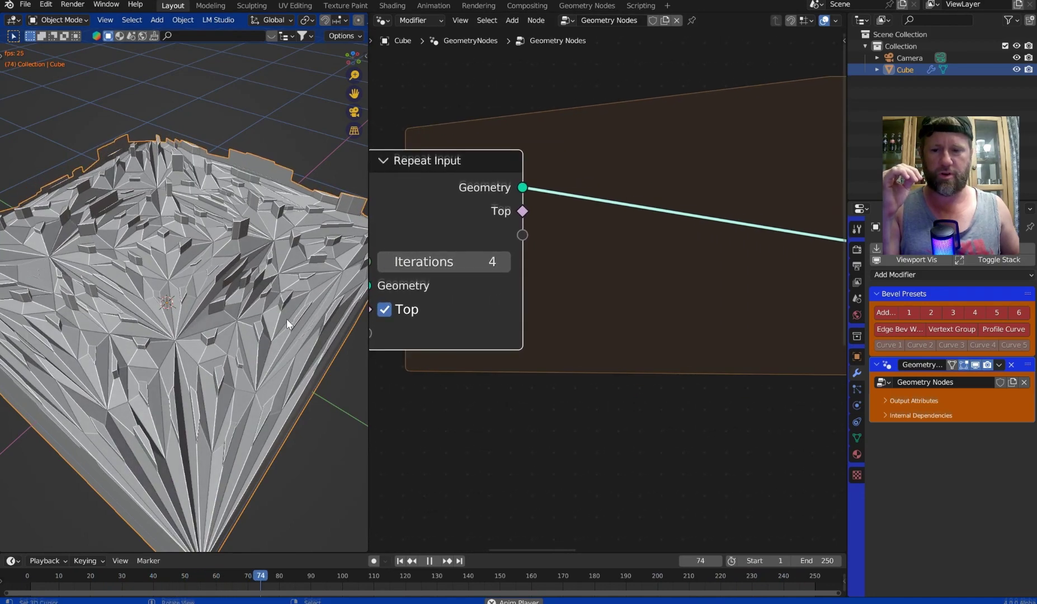
{"action": "middle_click_drag", "start_coordinate": [286, 320], "coordinate": [265, 369]}
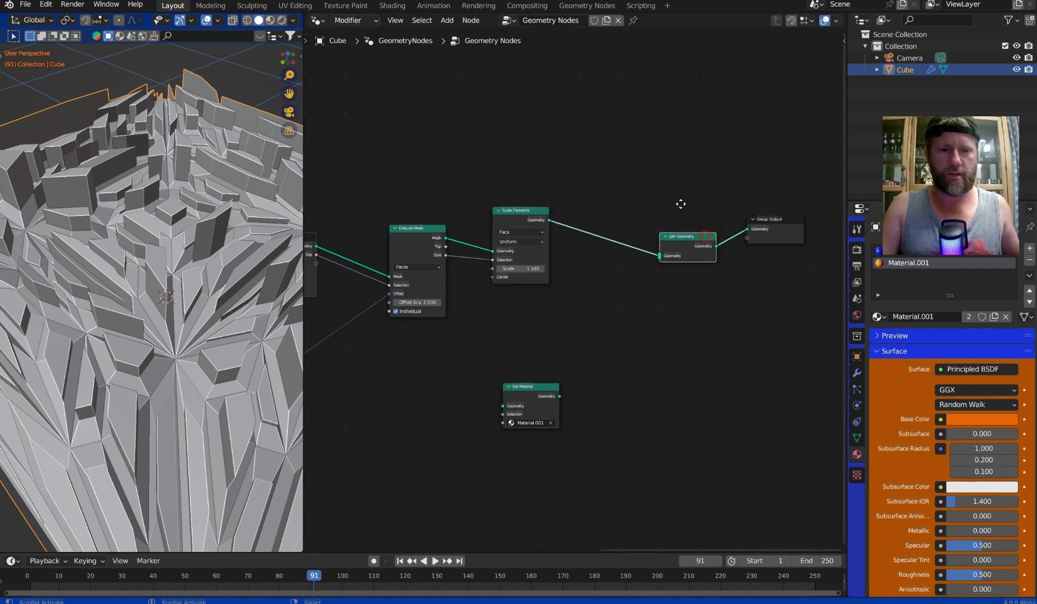
Move the second Extrude Mesh and Scale Elements nodes lower to make room beneath a direct path to Join Geometry.
{"action": "middle_click_drag", "start_coordinate": [410, 243], "coordinate": [626, 235]}
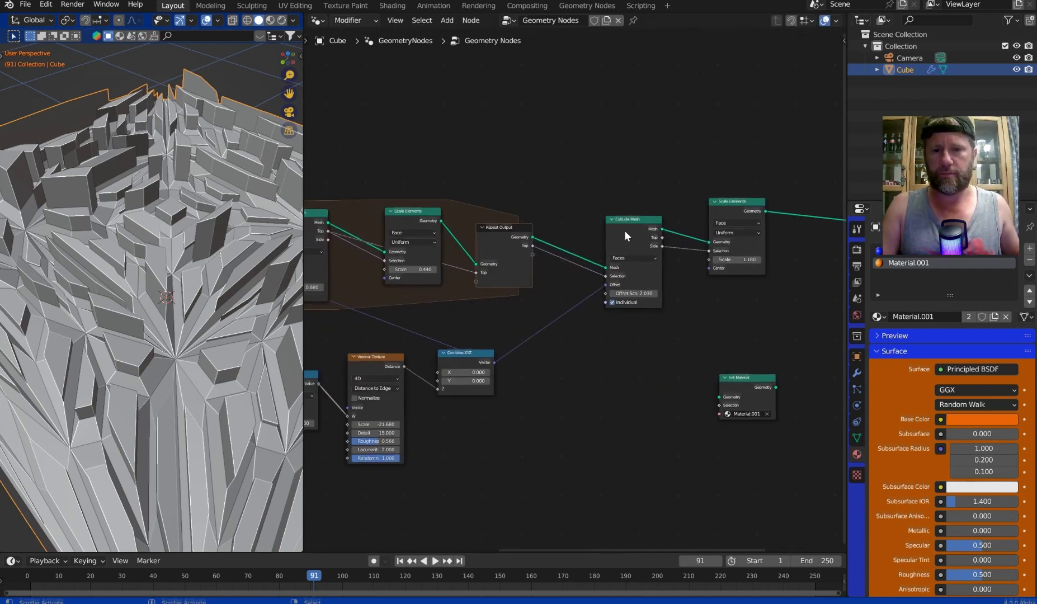
{"action": "scroll", "coordinate": [671, 210], "scroll_direction": "down", "scroll_amount": 1}
{"action": "middle_click_drag", "start_coordinate": [686, 205], "coordinate": [562, 229]}
{"action": "middle_click_drag", "start_coordinate": [759, 215], "coordinate": [638, 212]}
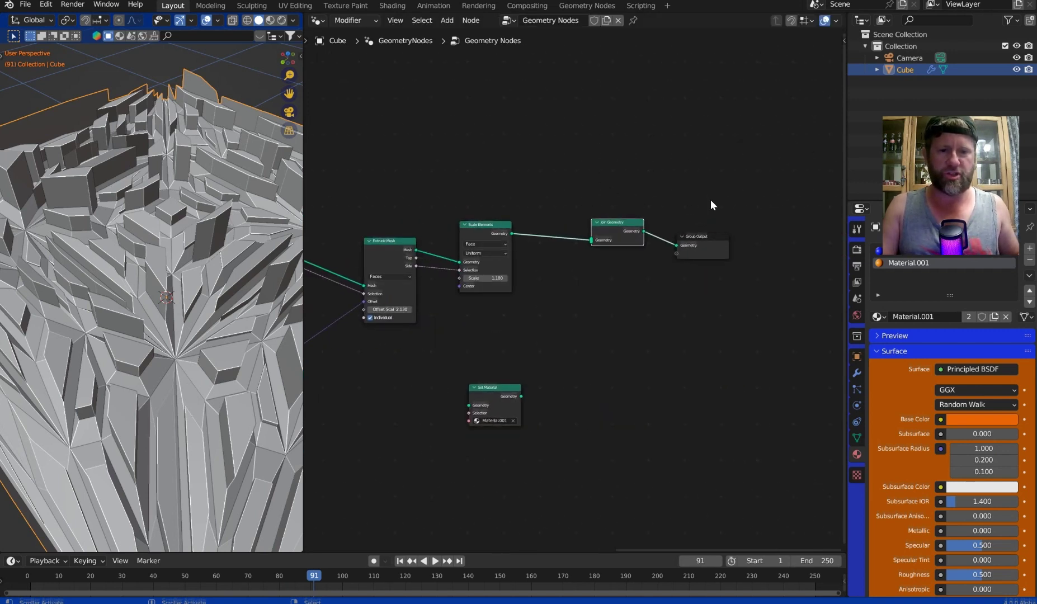
{"action": "scroll", "coordinate": [784, 207], "scroll_direction": "up", "scroll_amount": 2}
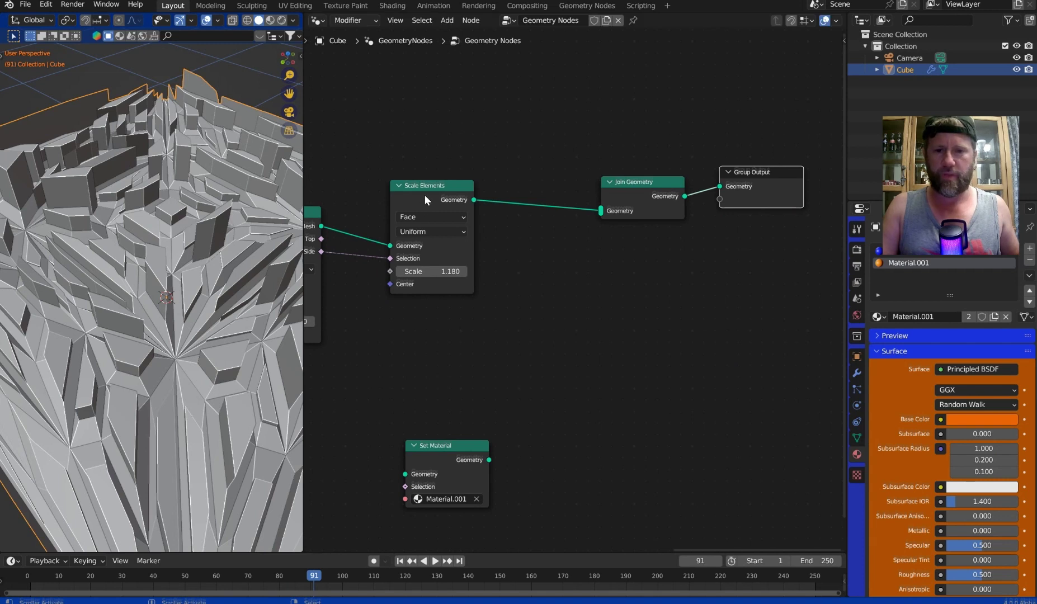
{"action": "left_click_drag", "start_coordinate": [425, 199], "coordinate": [431, 281]}
{"action": "middle_click_drag", "start_coordinate": [530, 290], "coordinate": [734, 285]}
{"action": "left_click_drag", "start_coordinate": [483, 213], "coordinate": [494, 319]}
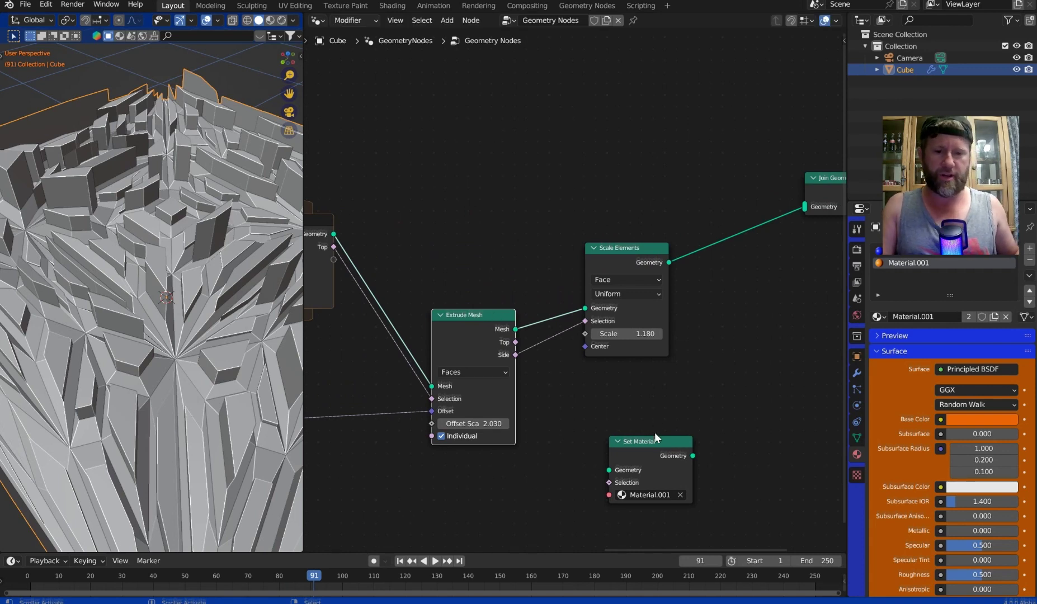
Switch the viewport to Material Preview shading and insert Set Material with Material.001 between the second Scale Elements and Join Geometry.
{"action": "left_click_drag", "start_coordinate": [656, 440], "coordinate": [738, 243]}
{"action": "left_click_drag", "start_coordinate": [754, 285], "coordinate": [769, 337]}
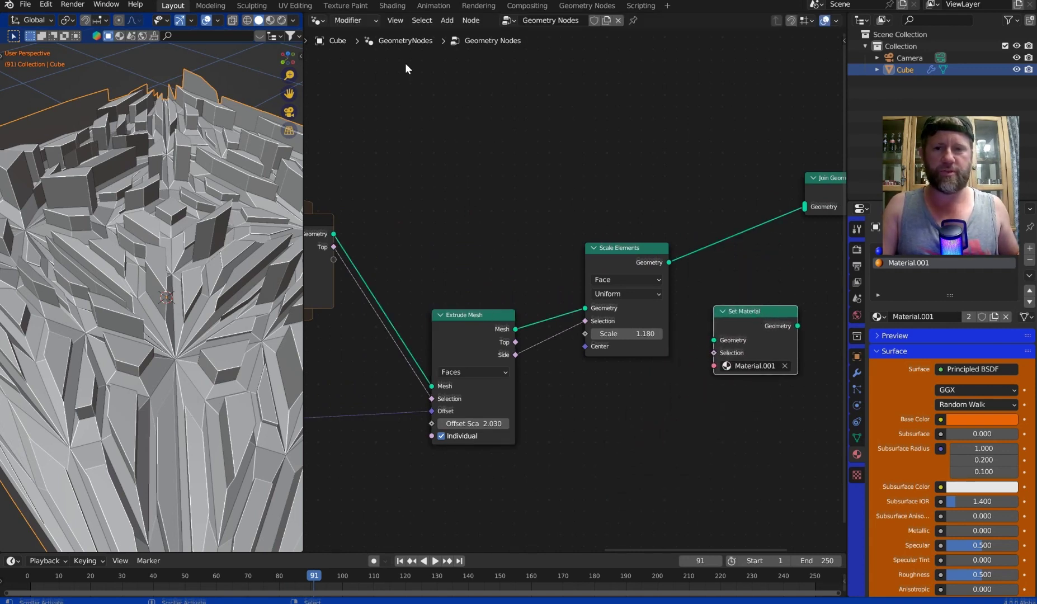
{"action": "left_click", "coordinate": [271, 20]}
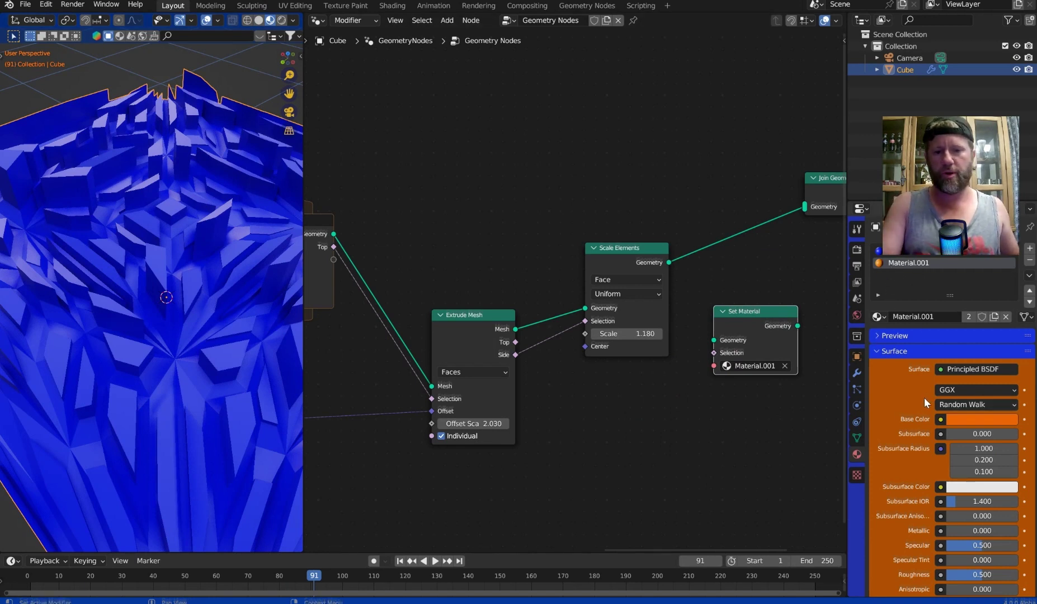
{"action": "left_click_drag", "start_coordinate": [756, 309], "coordinate": [749, 218]}
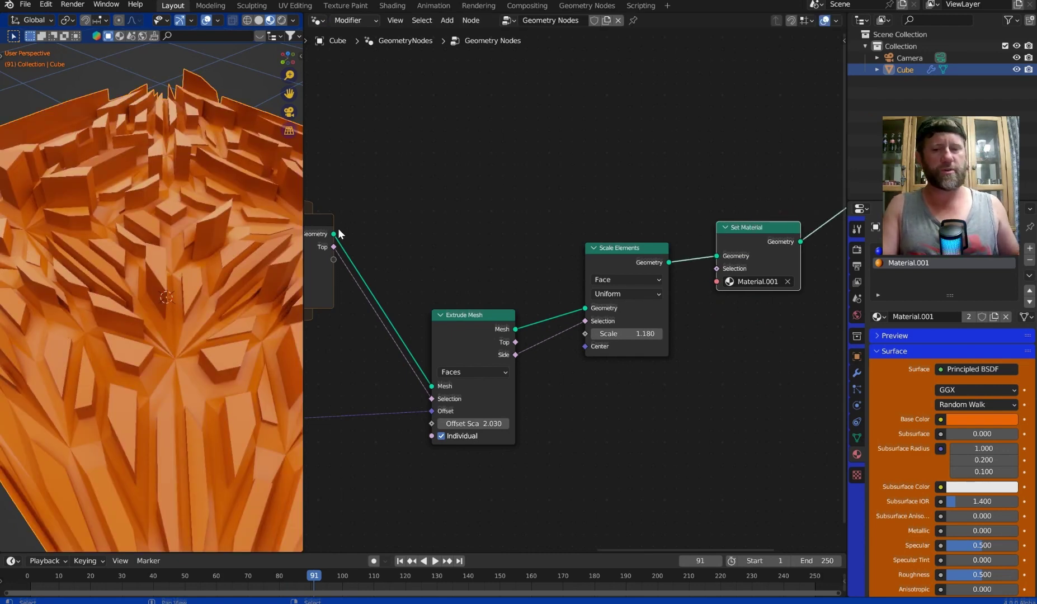
Link Repeat Output's Geometry directly to Join Geometry alongside the Set Material branch.
{"action": "scroll", "coordinate": [470, 205], "scroll_direction": "down", "scroll_amount": 2}
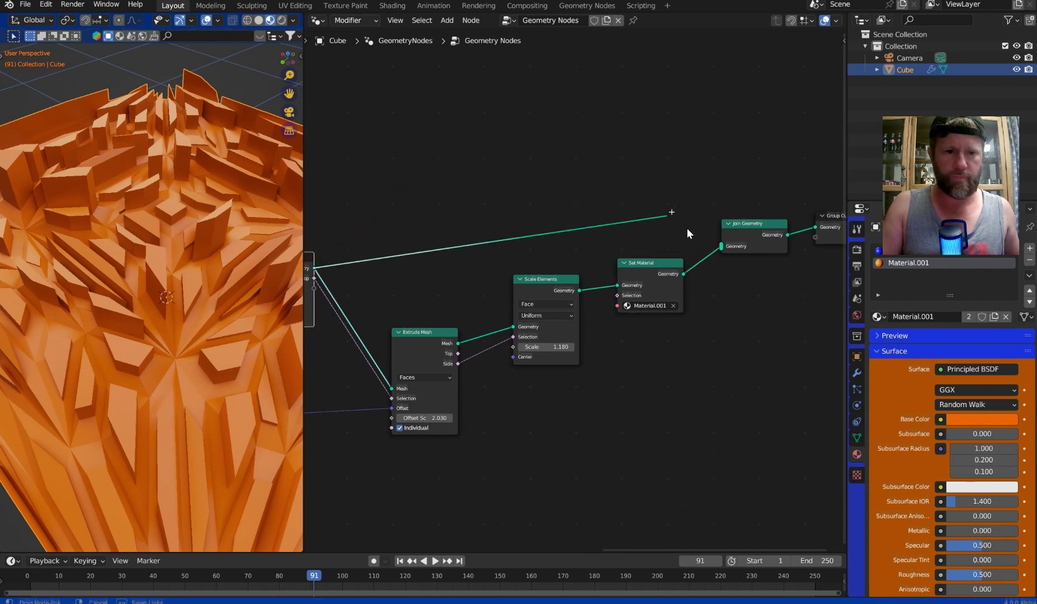
{"action": "left_click_drag", "start_coordinate": [721, 250], "coordinate": [721, 250]}
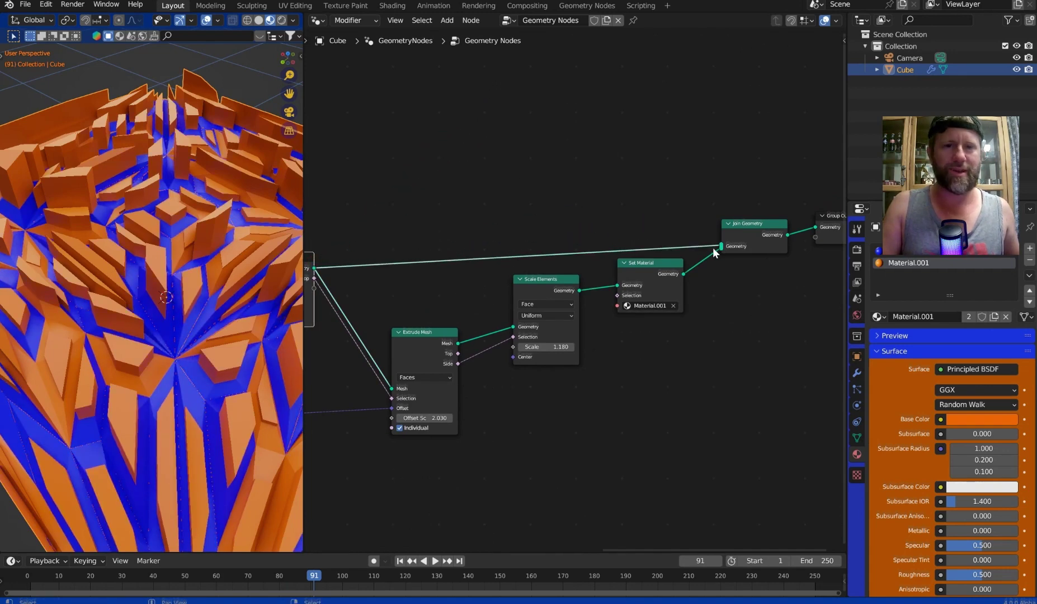
Try the second Extrude Mesh's Top output as the Scale Elements Selection, and finally relink its Side output.
{"action": "mouse_move", "coordinate": [240, 313]}
{"action": "middle_mouse_down"}
{"action": "mouse_move", "coordinate": [217, 292]}
{"action": "mouse_move", "coordinate": [230, 321]}
{"action": "middle_mouse_up"}
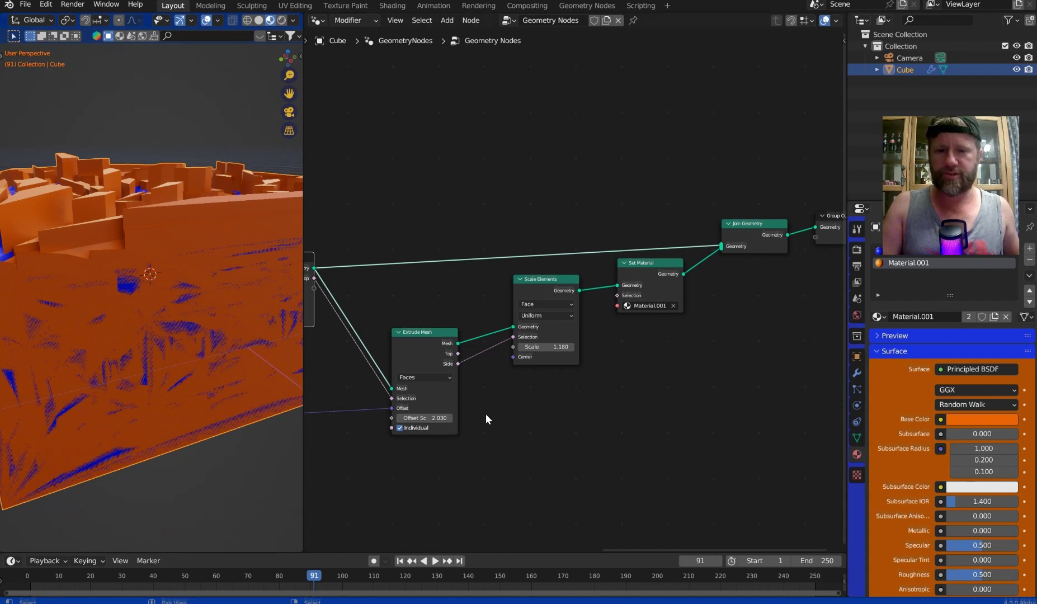
{"action": "scroll", "coordinate": [493, 404], "scroll_direction": "up", "scroll_amount": 2}
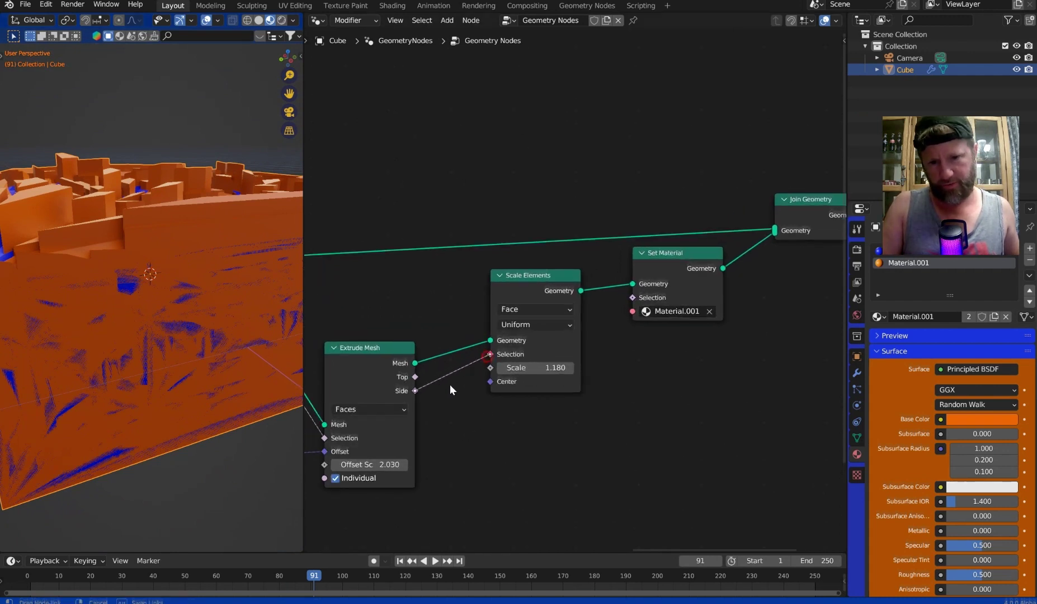
{"action": "left_click_drag", "start_coordinate": [450, 389], "coordinate": [447, 386]}
{"action": "left_click_drag", "start_coordinate": [484, 351], "coordinate": [487, 352]}
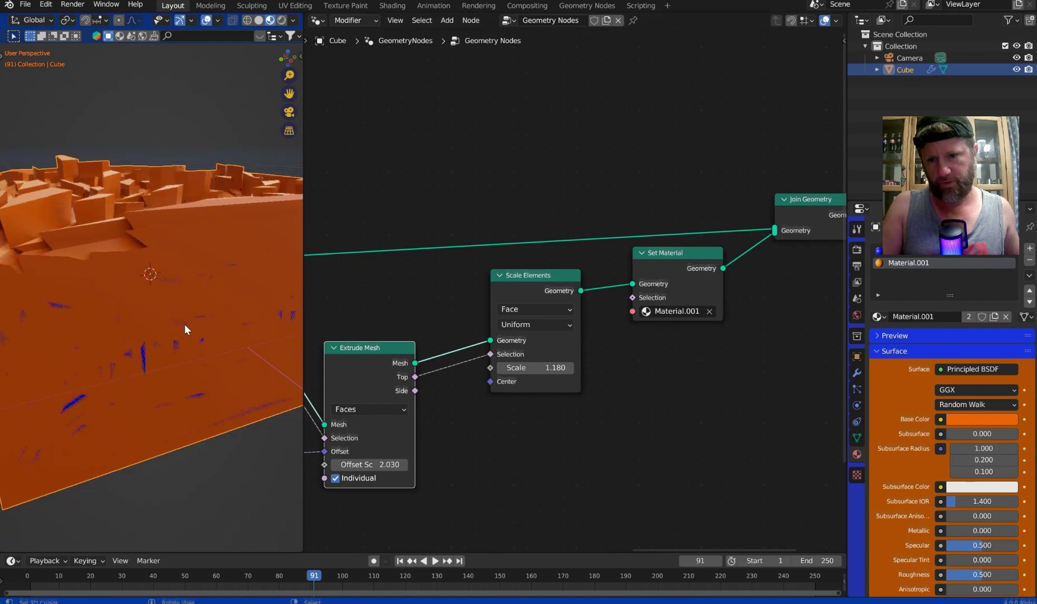
{"action": "middle_click_drag", "start_coordinate": [186, 336], "coordinate": [194, 343]}
{"action": "scroll", "coordinate": [205, 313], "scroll_direction": "up", "scroll_amount": 3}
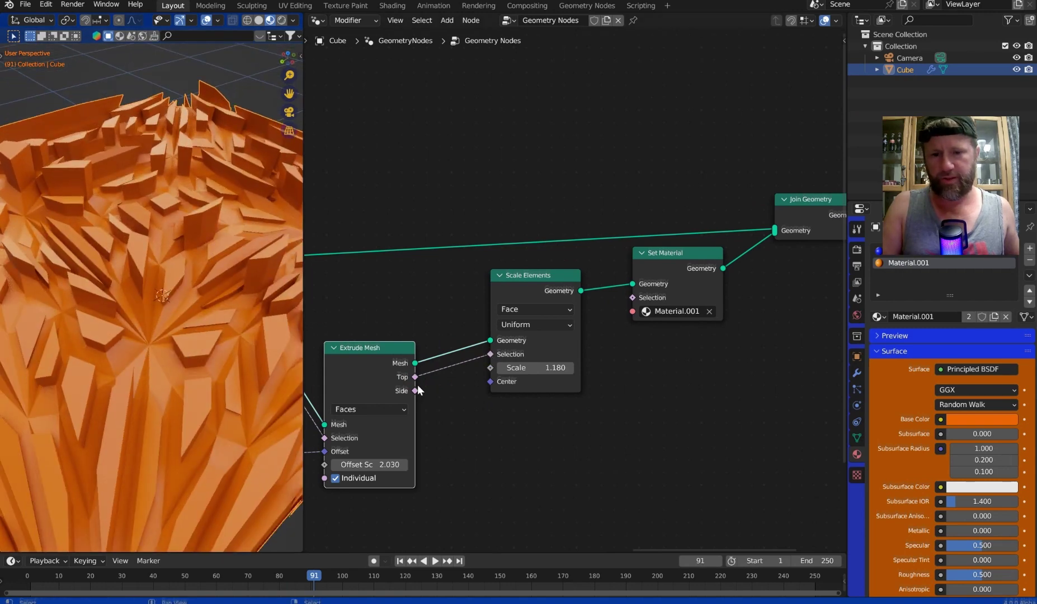
{"action": "left_click_drag", "start_coordinate": [417, 388], "coordinate": [490, 354]}
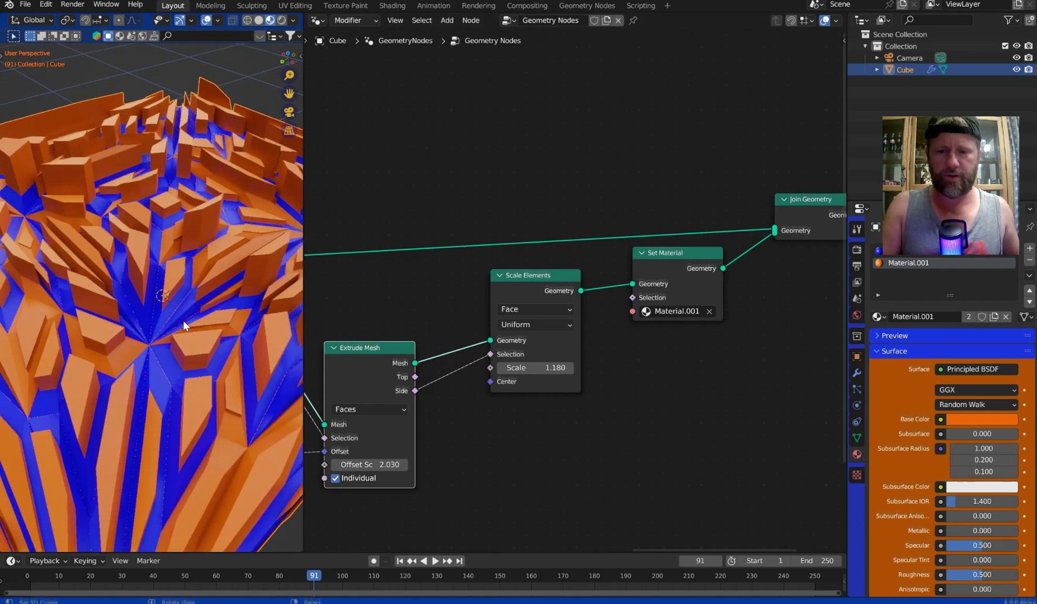
{"action": "middle_click_drag", "start_coordinate": [188, 324], "coordinate": [190, 321]}
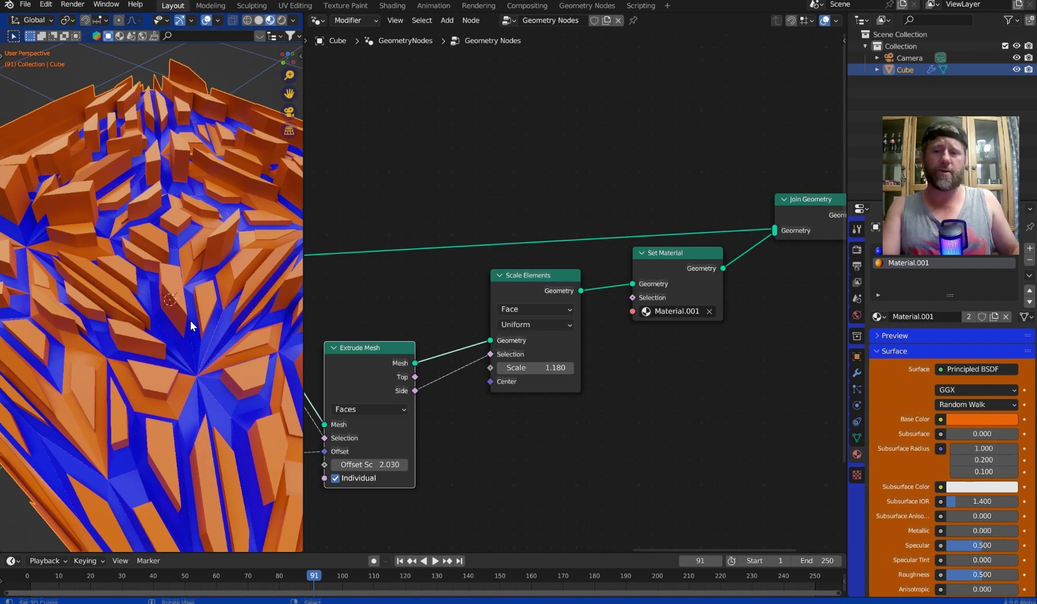
{"action": "scroll", "coordinate": [191, 325], "scroll_direction": "up", "scroll_amount": 2}
{"action": "middle_click_drag", "start_coordinate": [195, 289], "coordinate": [193, 305], "text": "shift"}
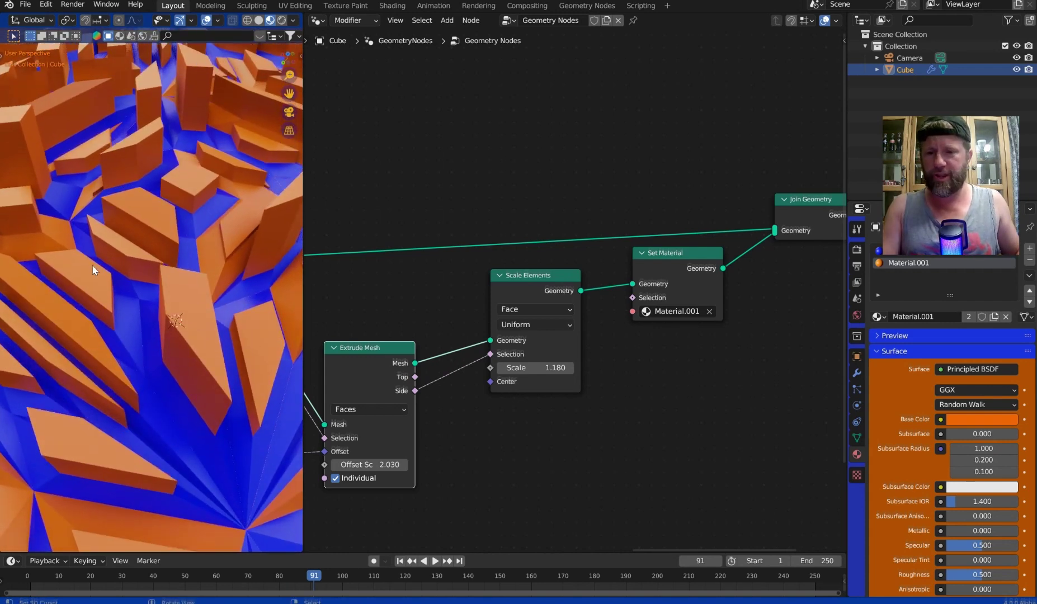
Play the animation and review the node tree from the Group Input through the Repeat Zone to the second Extrude Mesh.
{"action": "left_click", "coordinate": [434, 564]}
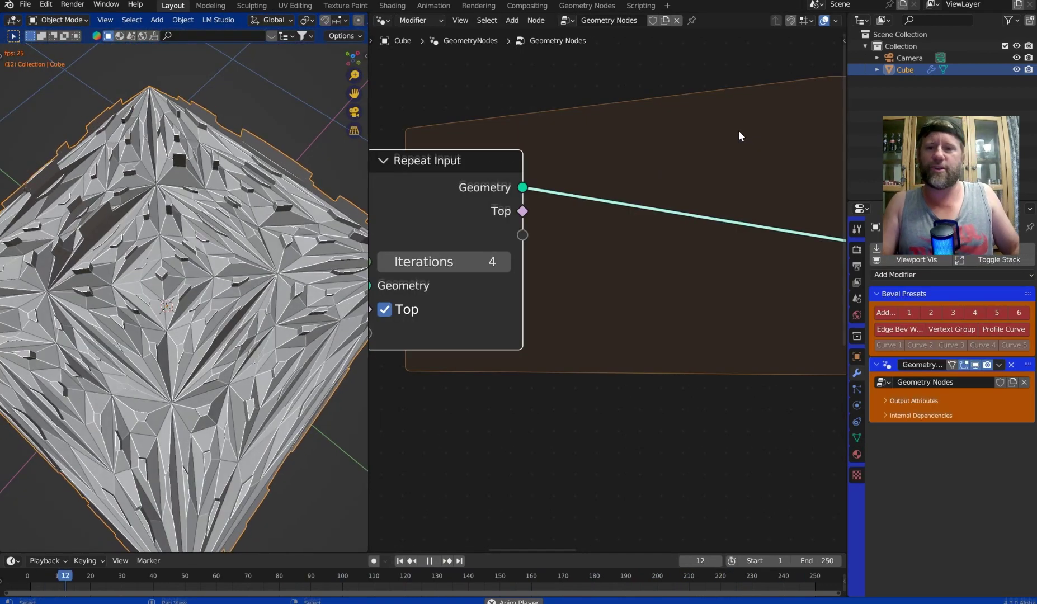
{"action": "scroll", "coordinate": [659, 252], "scroll_direction": "down", "scroll_amount": 8}
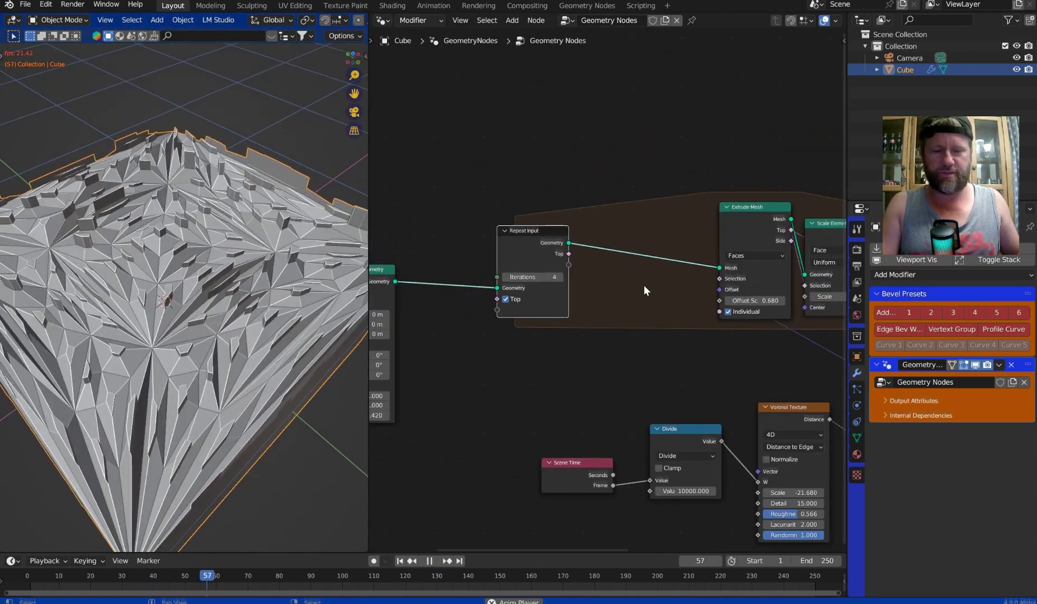
{"action": "middle_click_drag", "start_coordinate": [511, 284], "coordinate": [592, 255]}
{"action": "left_click_drag", "start_coordinate": [384, 250], "coordinate": [389, 240]}
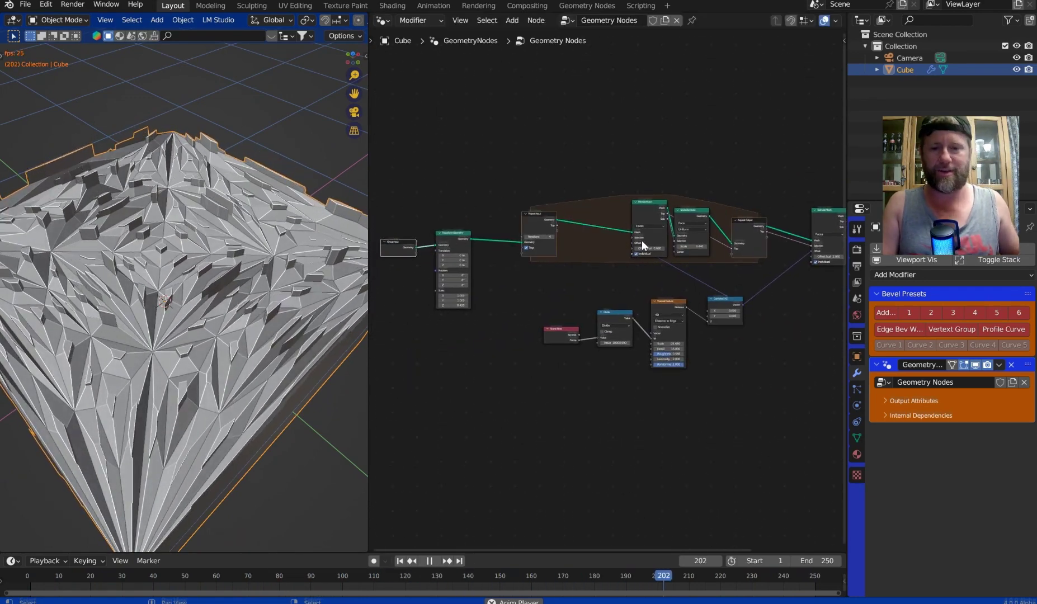
{"action": "scroll", "coordinate": [642, 240], "scroll_direction": "up", "scroll_amount": 3}
{"action": "left_click_drag", "start_coordinate": [495, 148], "coordinate": [449, 163]}
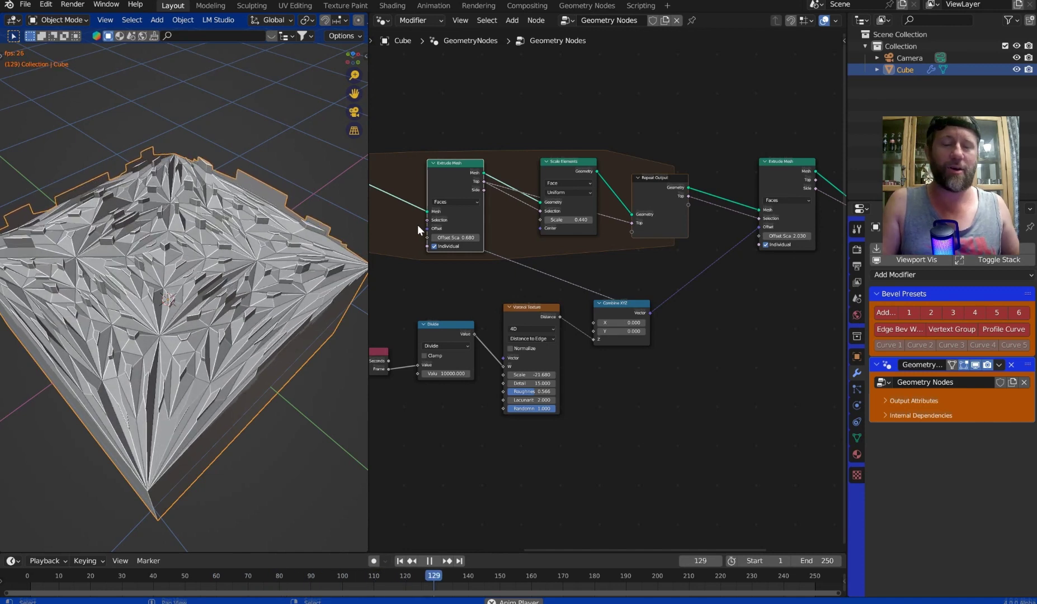
{"action": "scroll", "coordinate": [240, 257], "scroll_direction": "up", "scroll_amount": 3}
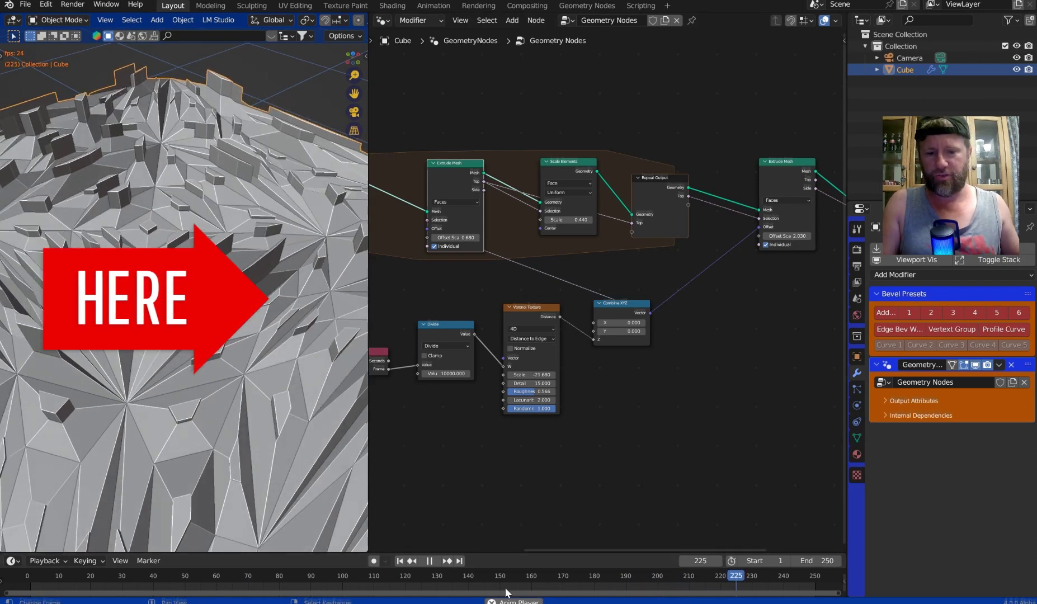
{"action": "left_click", "coordinate": [430, 560]}
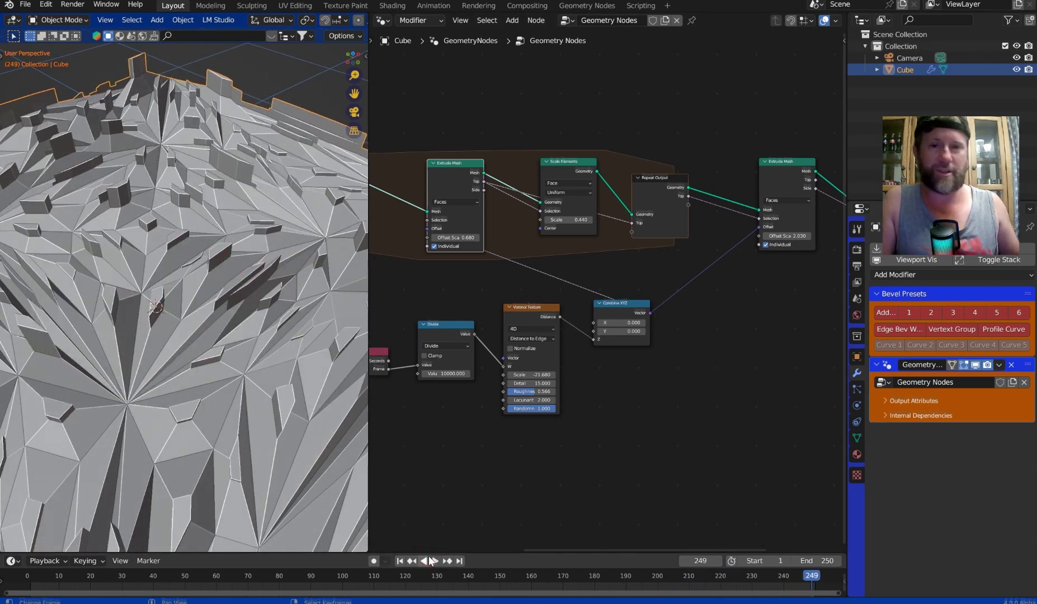
{"action": "mouse_move", "coordinate": [433, 603]}
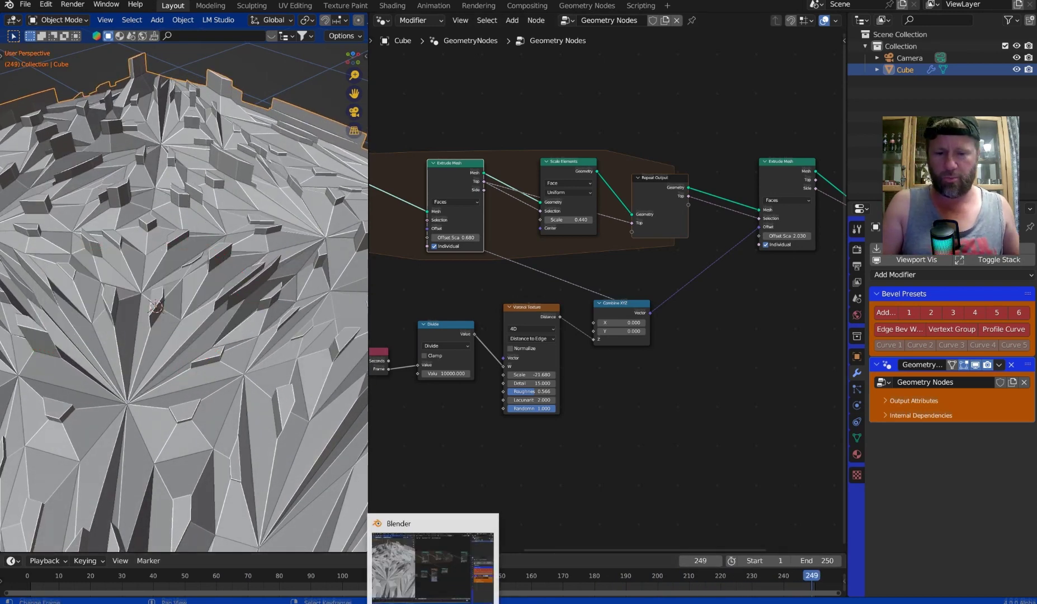
{"action": "left_click", "coordinate": [433, 603]}
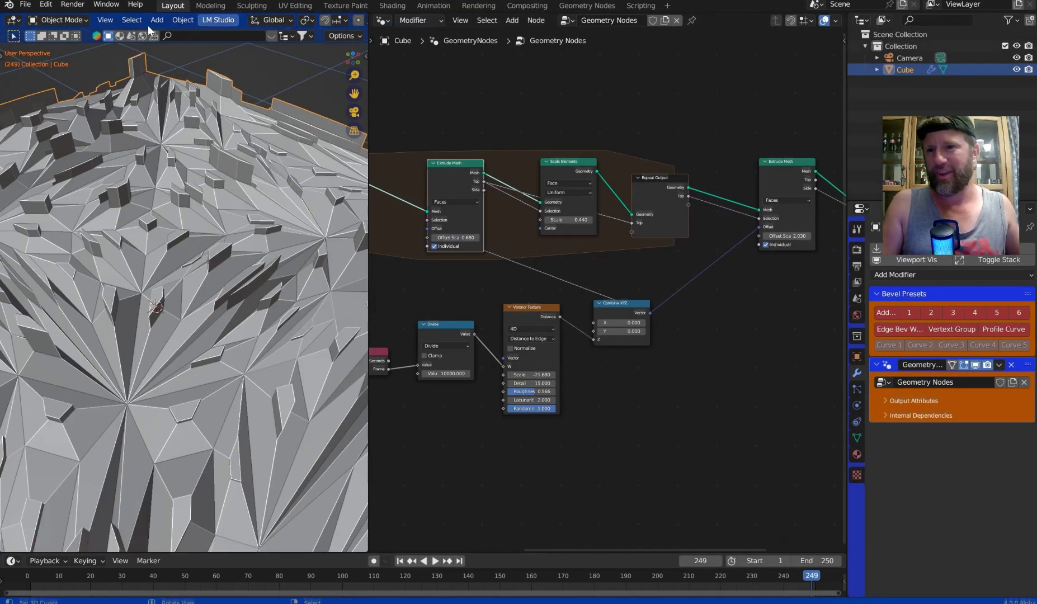
{"action": "left_click", "coordinate": [22, 7]}
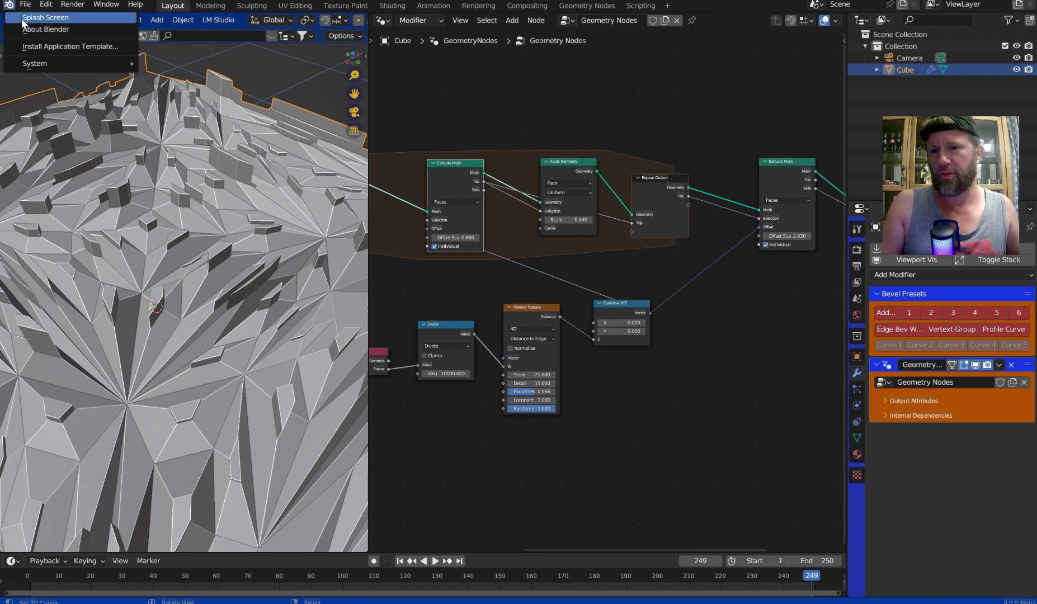
{"action": "left_click", "coordinate": [23, 19]}
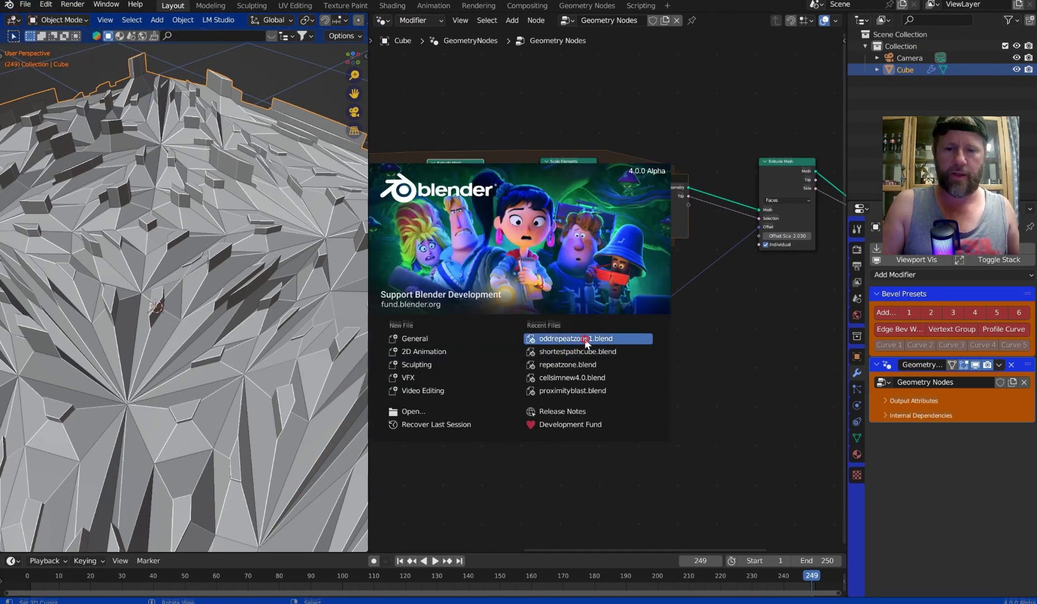
{"action": "left_click", "coordinate": [781, 410]}
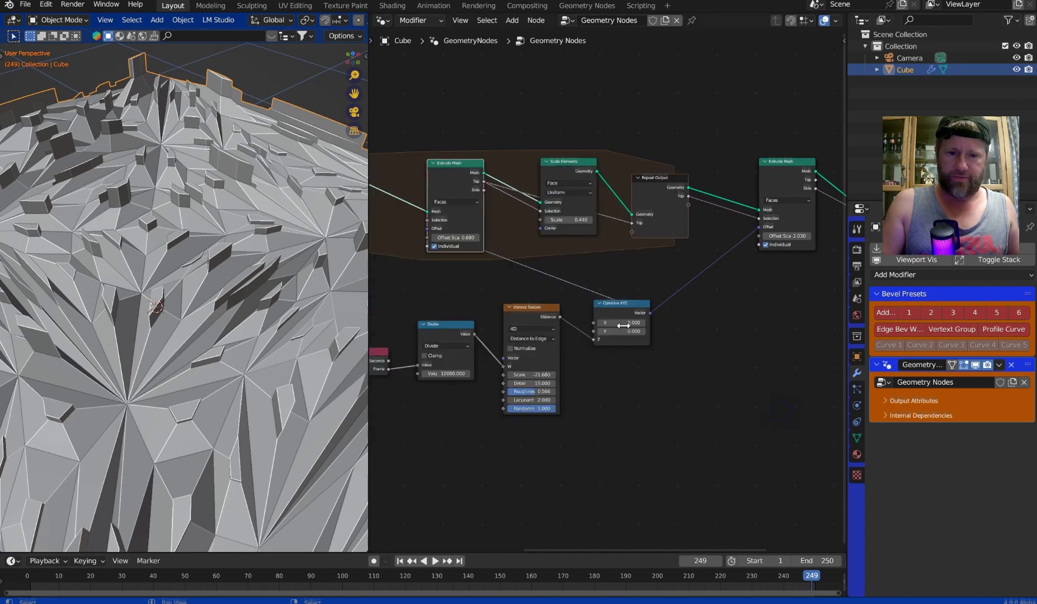
Save the project as oddrepeatzone2.blend in D:\4.0 Projects.
{"action": "key", "text": "ctrl+s"}
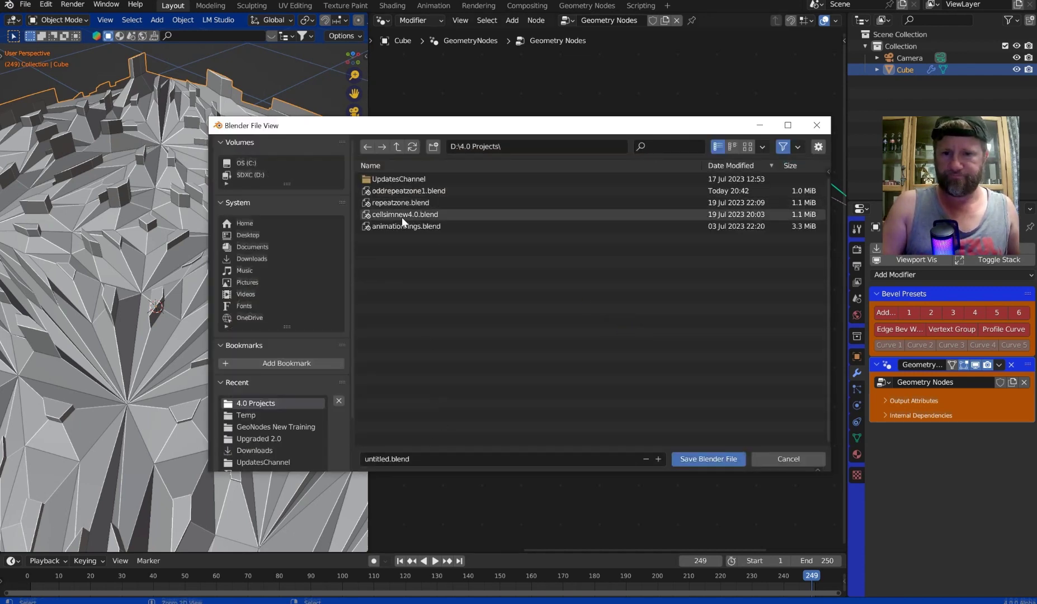
{"action": "left_click", "coordinate": [394, 191]}
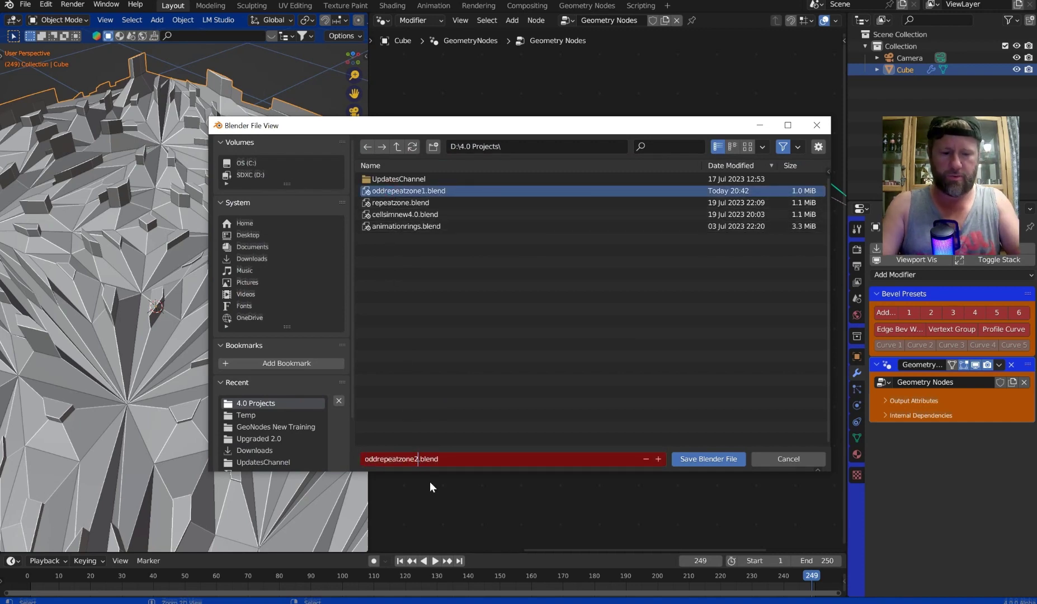
{"action": "key", "text": "BackSpace"}
{"action": "type", "text": "2"}
{"action": "key", "text": "Return"}
{"action": "left_click", "coordinate": [703, 459]}
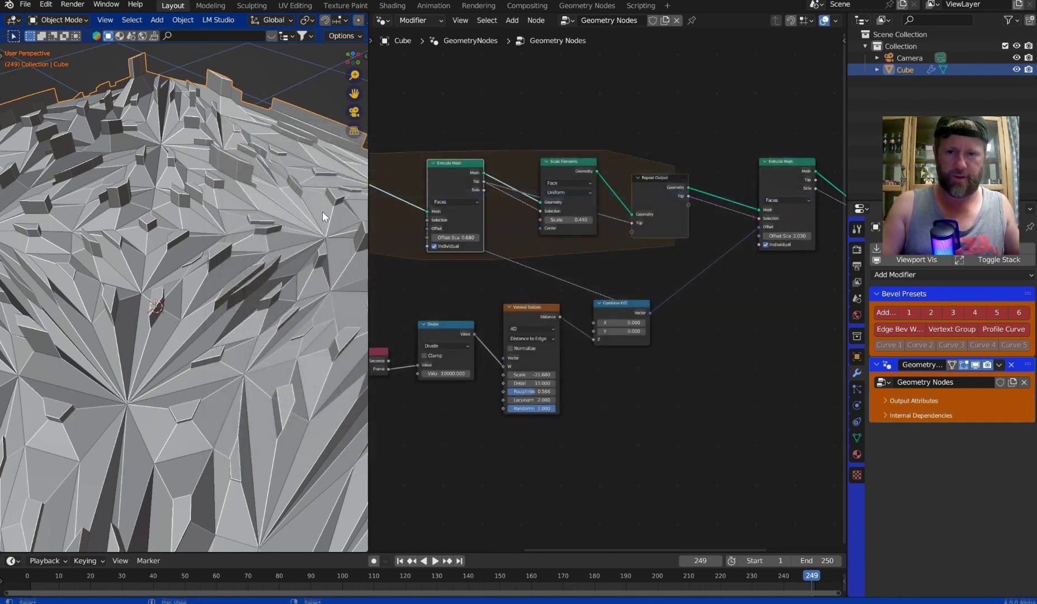
Open the recent project oddrepeatzone1.blend.
{"action": "left_click", "coordinate": [9, 5]}
{"action": "left_click", "coordinate": [22, 22]}
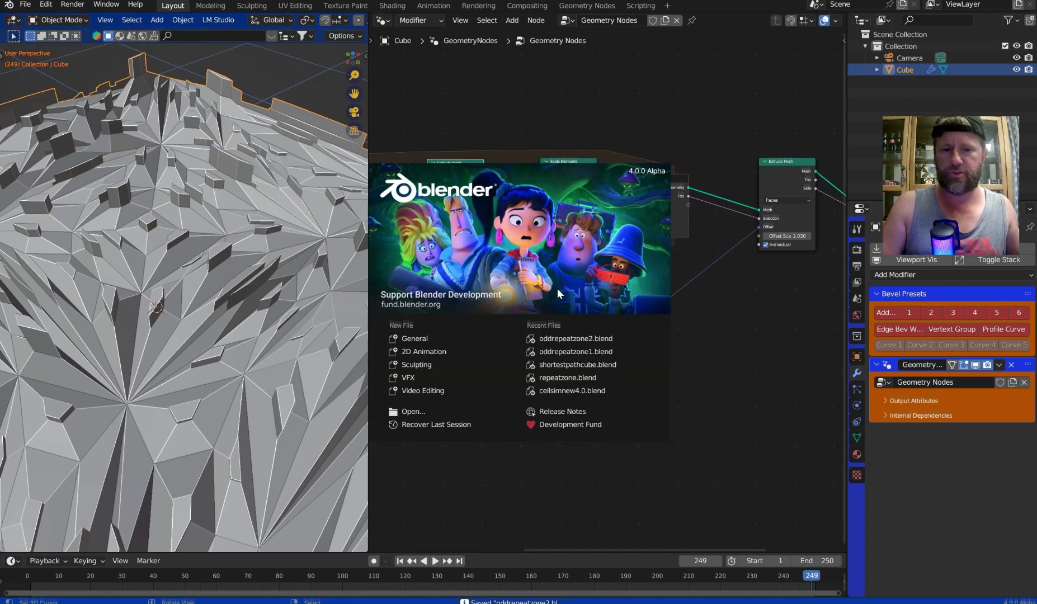
{"action": "left_click", "coordinate": [569, 338]}
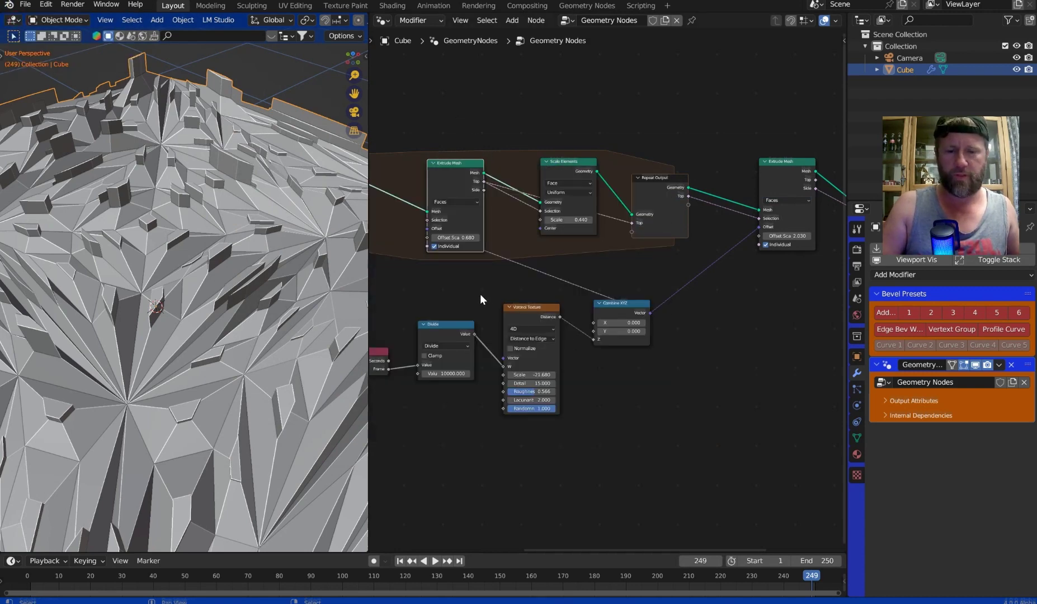
{"action": "left_click", "coordinate": [8, 5]}
{"action": "left_click", "coordinate": [22, 22]}
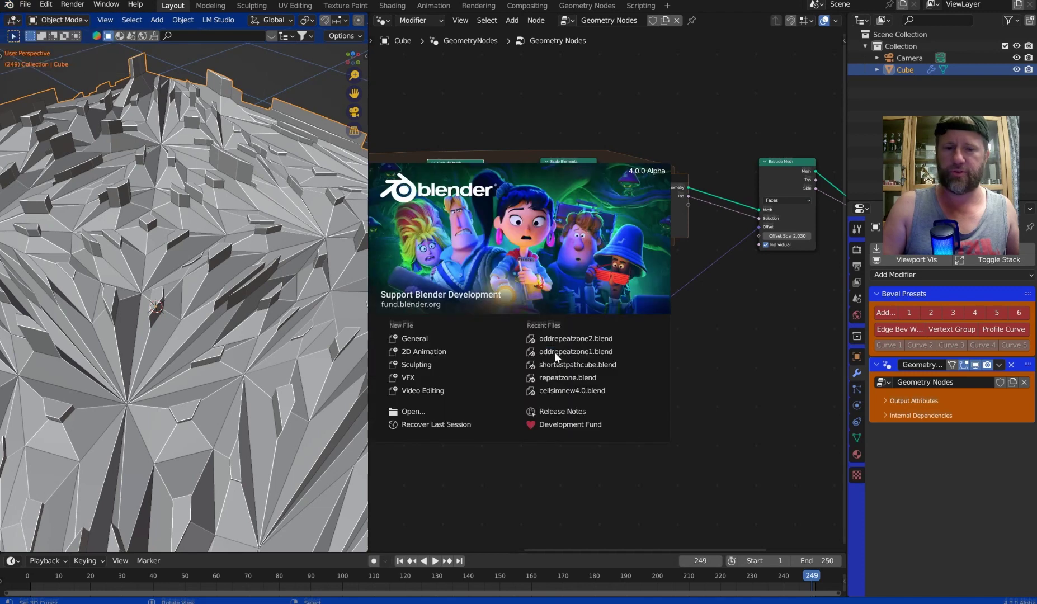
{"action": "left_click", "coordinate": [568, 353]}
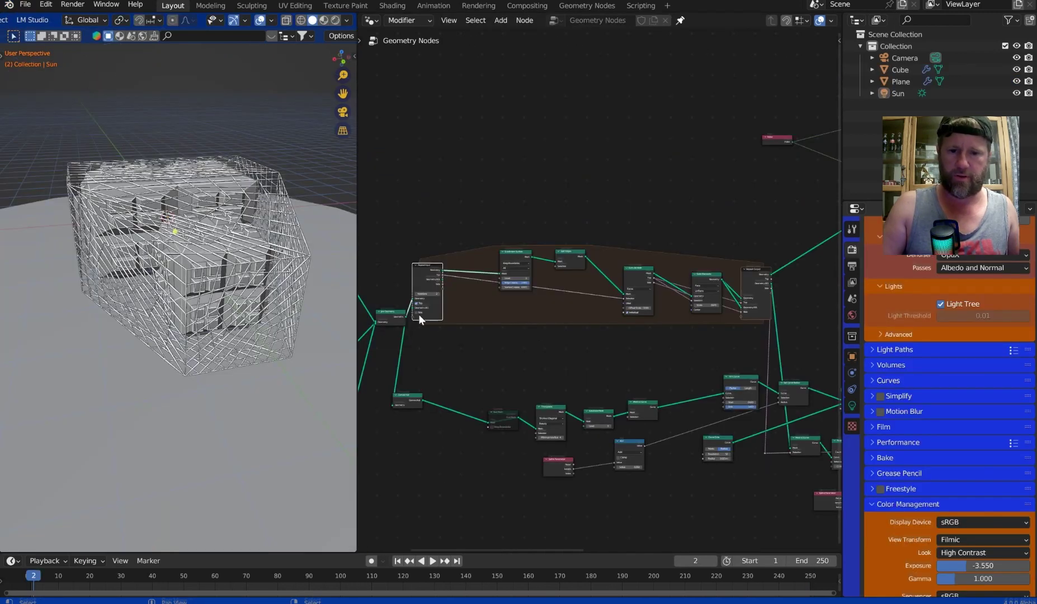
Set the middle Transform Geometry node's Scale to 1.810 on X and 1.890 on Z, and inspect the model.
{"action": "middle_click_drag", "start_coordinate": [245, 244], "coordinate": [263, 213]}
{"action": "middle_click_drag", "start_coordinate": [501, 293], "coordinate": [676, 244]}
{"action": "scroll", "coordinate": [676, 243], "scroll_direction": "up", "scroll_amount": 5}
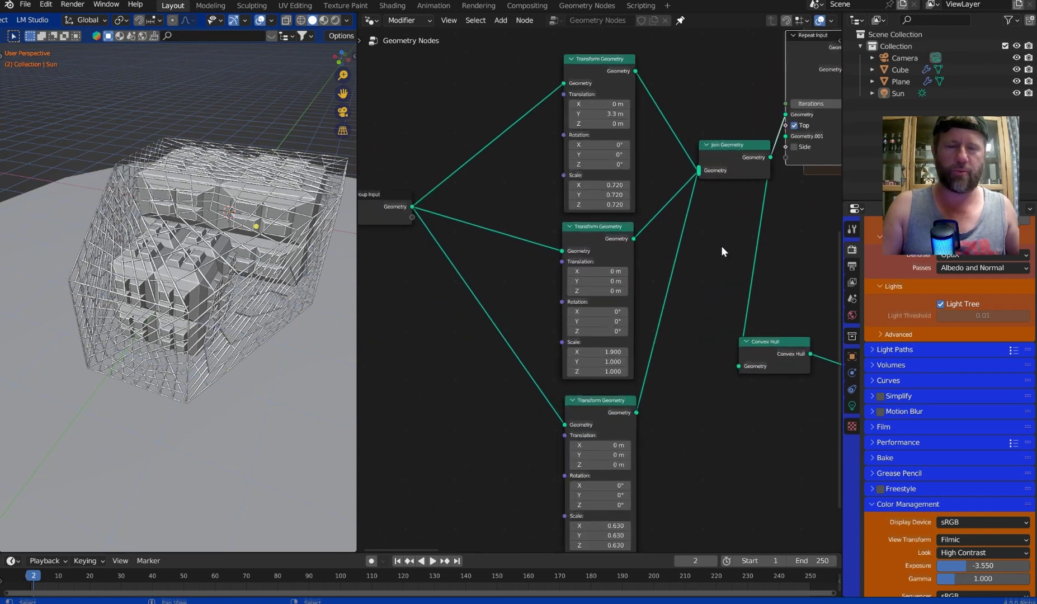
{"action": "middle_click_drag", "start_coordinate": [314, 263], "coordinate": [251, 223]}
{"action": "scroll", "coordinate": [600, 338], "scroll_direction": "up", "scroll_amount": 4}
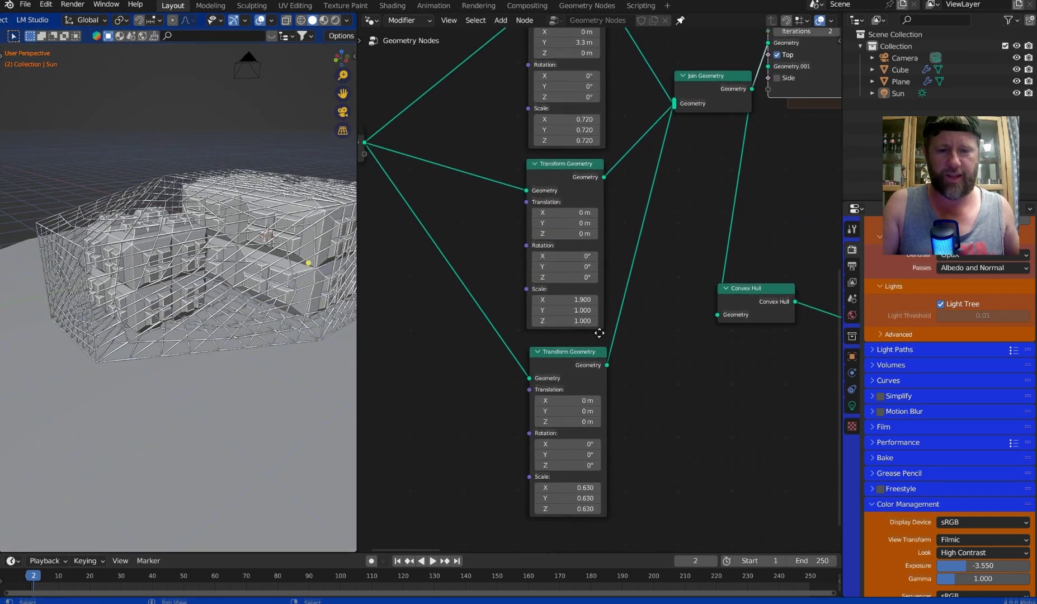
{"action": "left_click_drag", "start_coordinate": [593, 312], "coordinate": [557, 305]}
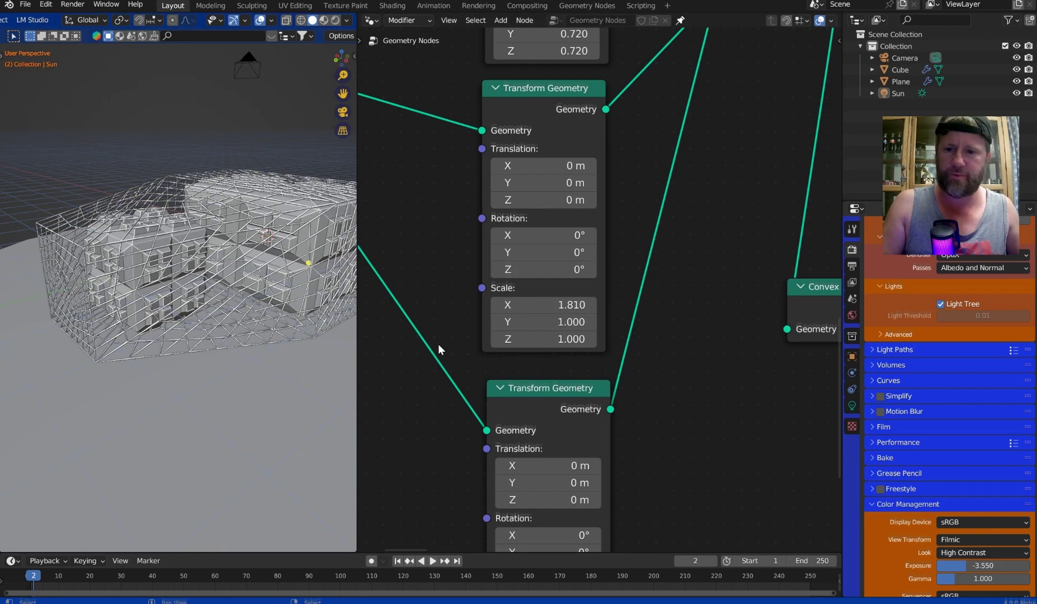
{"action": "left_click_drag", "start_coordinate": [561, 339], "coordinate": [610, 339]}
{"action": "left_click_drag", "start_coordinate": [599, 392], "coordinate": [596, 392]}
{"action": "middle_click_drag", "start_coordinate": [621, 168], "coordinate": [610, 255]}
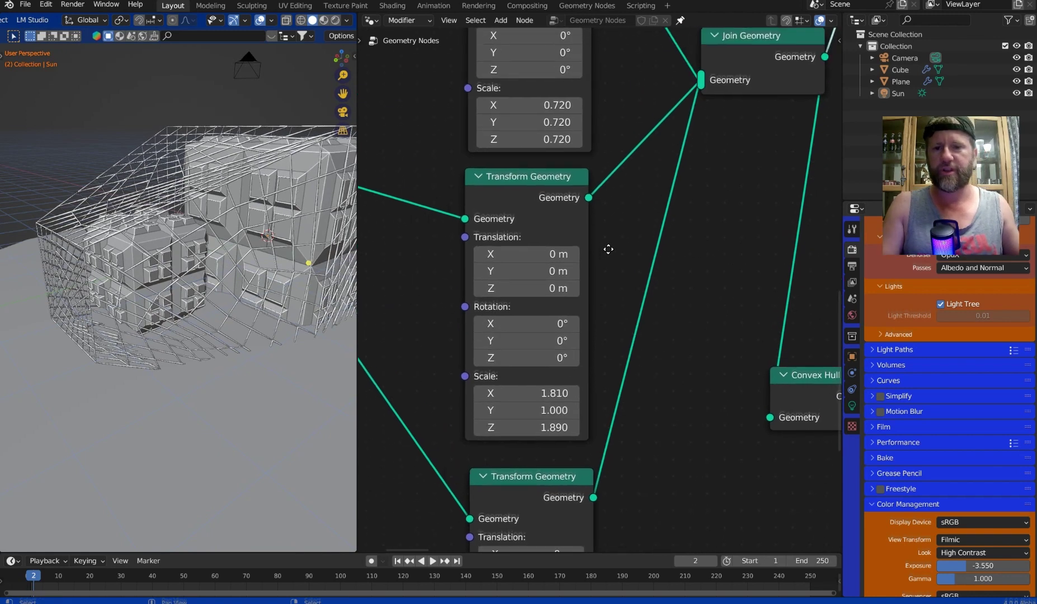
{"action": "middle_click_drag", "start_coordinate": [257, 213], "coordinate": [293, 219]}
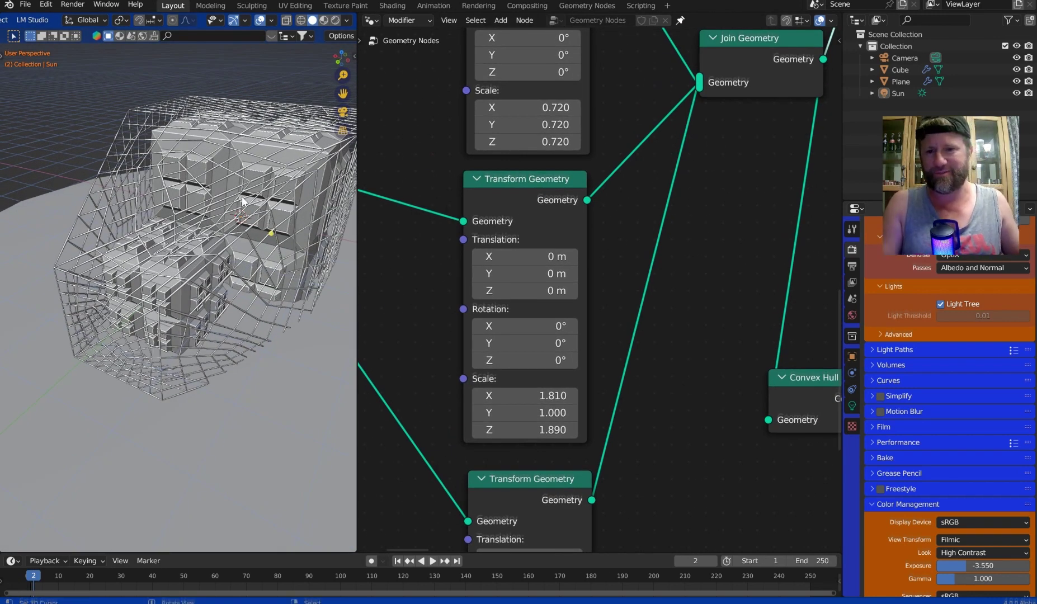
{"action": "middle_click_drag", "start_coordinate": [246, 199], "coordinate": [105, 208]}
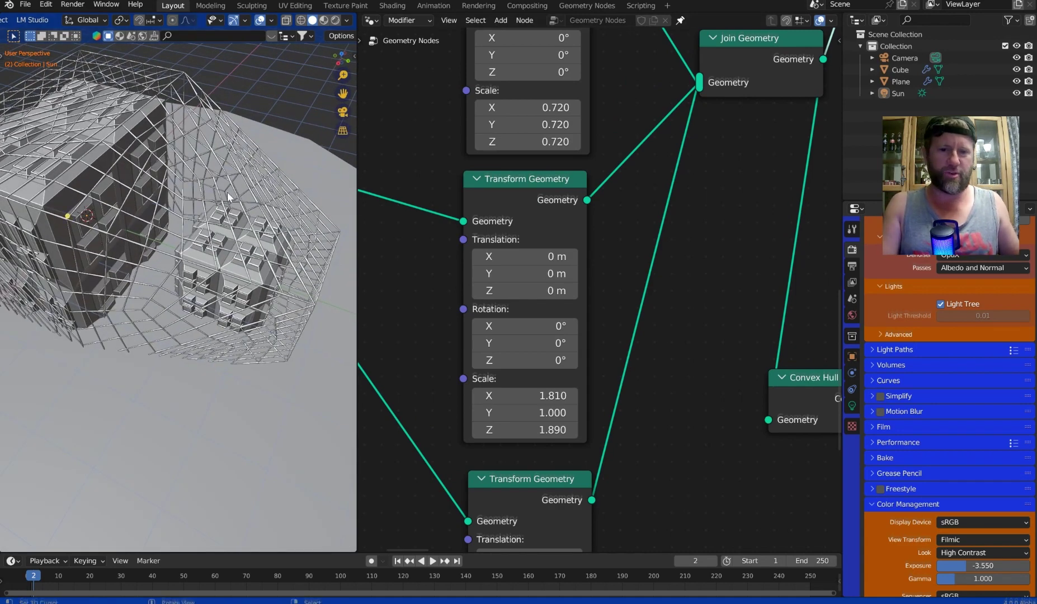
Enlarge the 3D viewport, select the ground plane and show the LM Studio 5 add-on settings in the viewport sidebar.
{"action": "left_click_drag", "start_coordinate": [373, 237], "coordinate": [577, 262]}
{"action": "key", "text": "n"}
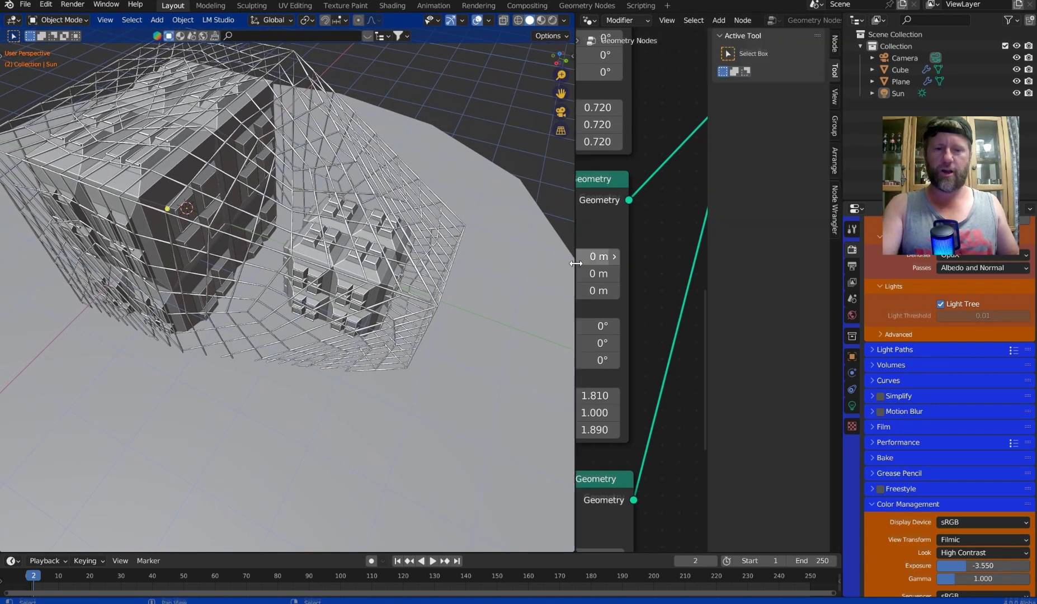
{"action": "left_click", "coordinate": [495, 211]}
{"action": "key", "text": "n"}
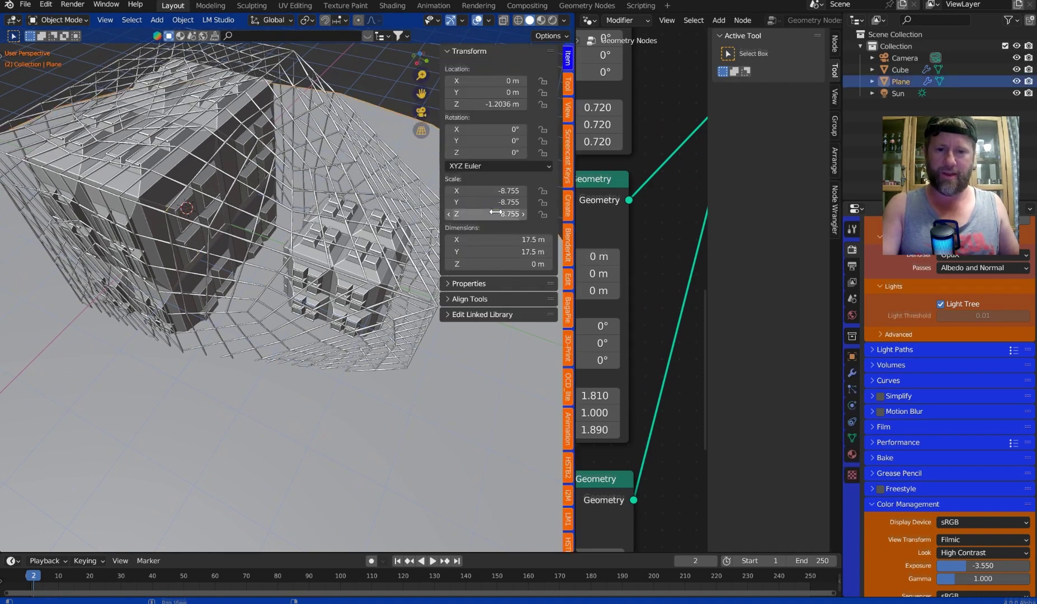
{"action": "left_click", "coordinate": [568, 519]}
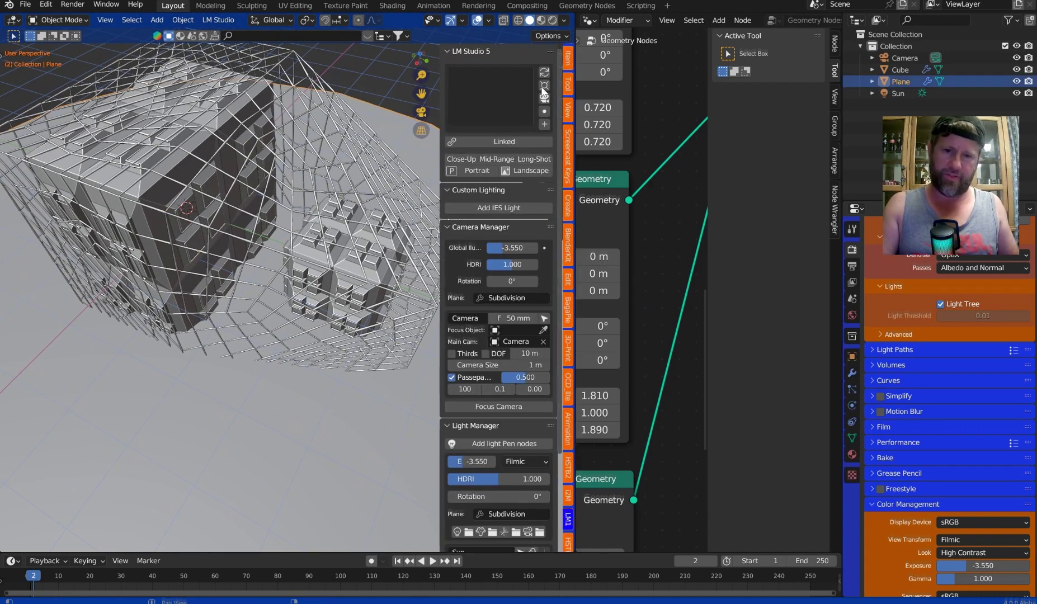
Browse the LM Studio lighting presets and set the Cube as the camera's focus object with depth of field enabled.
{"action": "left_click", "coordinate": [499, 88]}
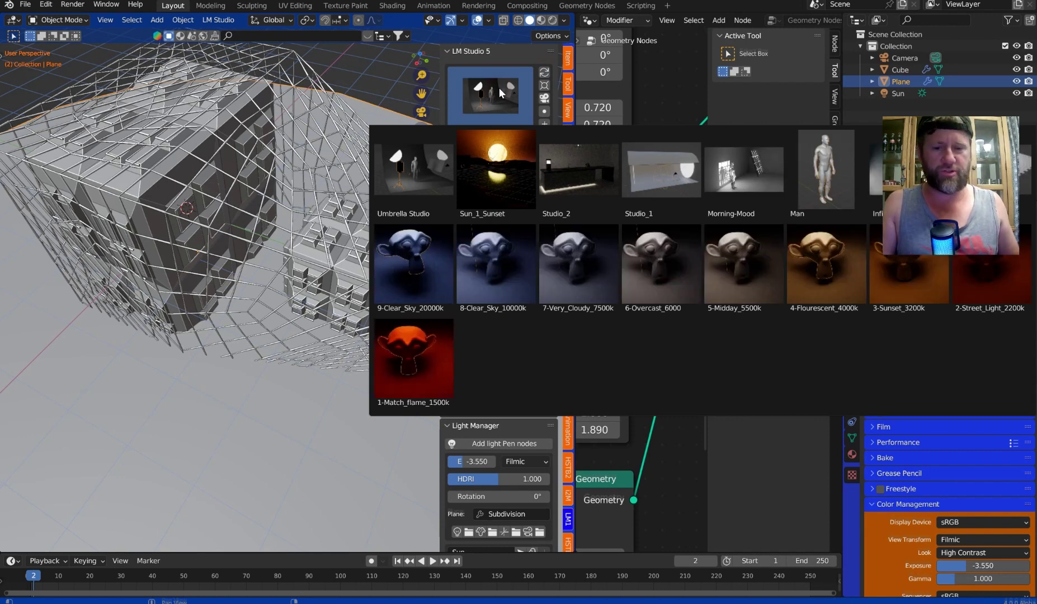
{"action": "left_click", "coordinate": [233, 351]}
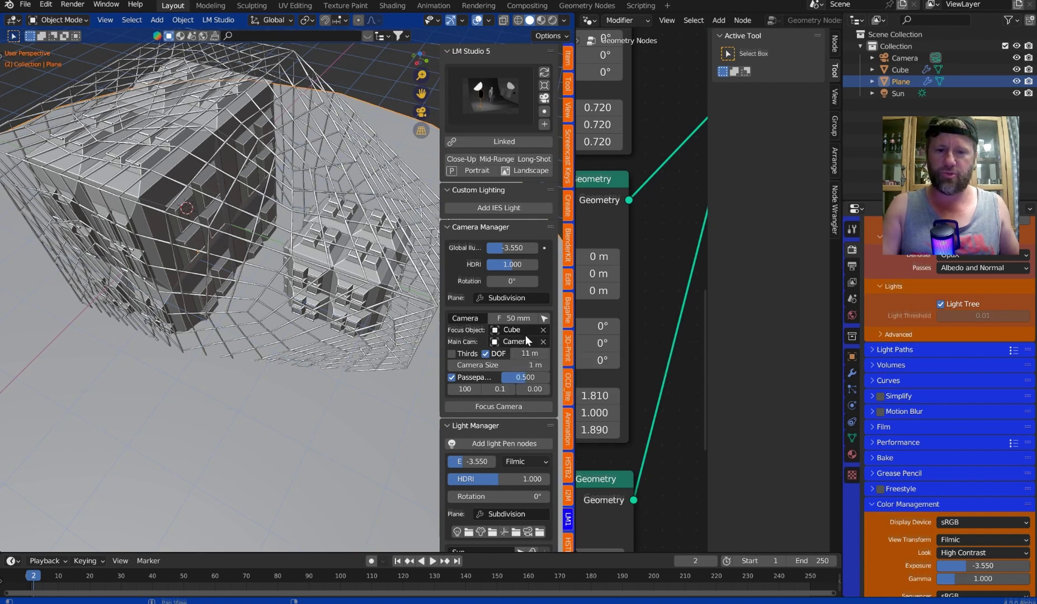
{"action": "left_click_drag", "start_coordinate": [441, 376], "coordinate": [419, 377]}
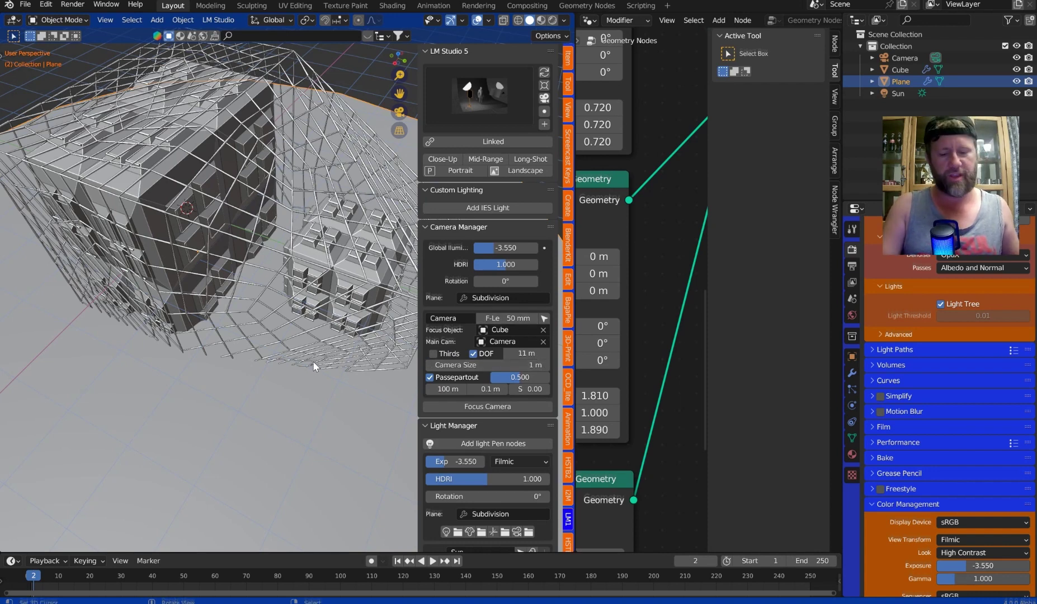
{"action": "key", "text": "alt+l"}
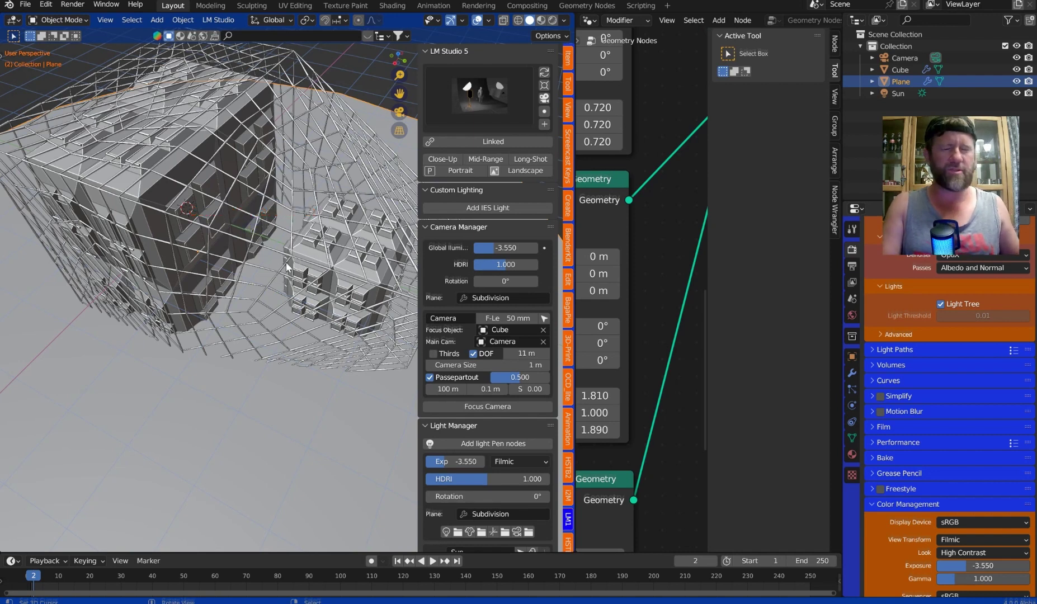
Look through the HSTB3 and Bevel Magic add-on settings and bring up the BBOX add-on.
{"action": "scroll", "coordinate": [582, 520], "scroll_direction": "down", "scroll_amount": 3}
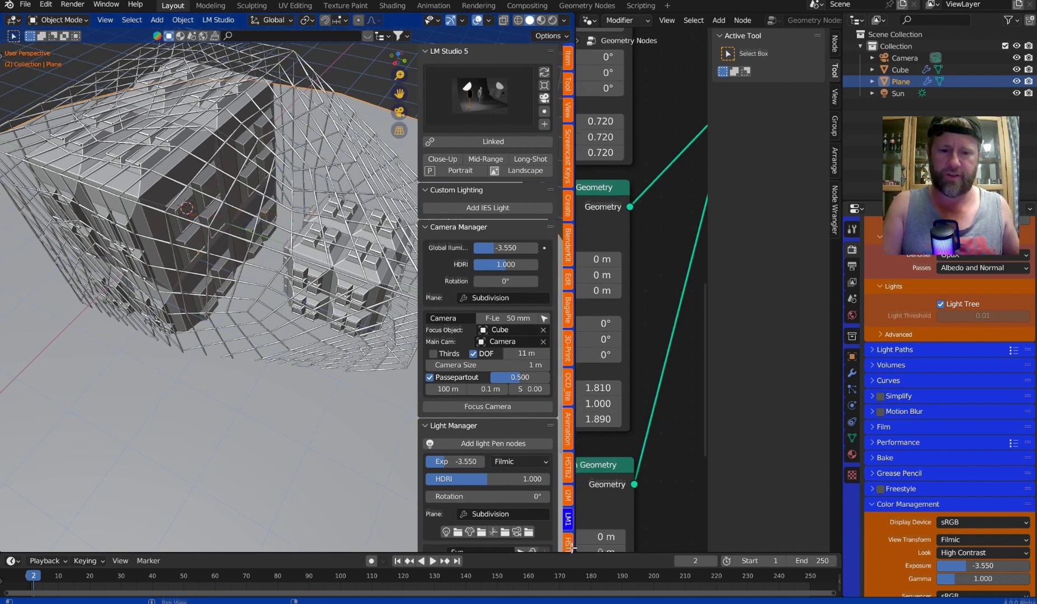
{"action": "scroll", "coordinate": [566, 538], "scroll_direction": "down", "scroll_amount": 3}
{"action": "left_click", "coordinate": [569, 482]}
{"action": "left_click", "coordinate": [568, 483]}
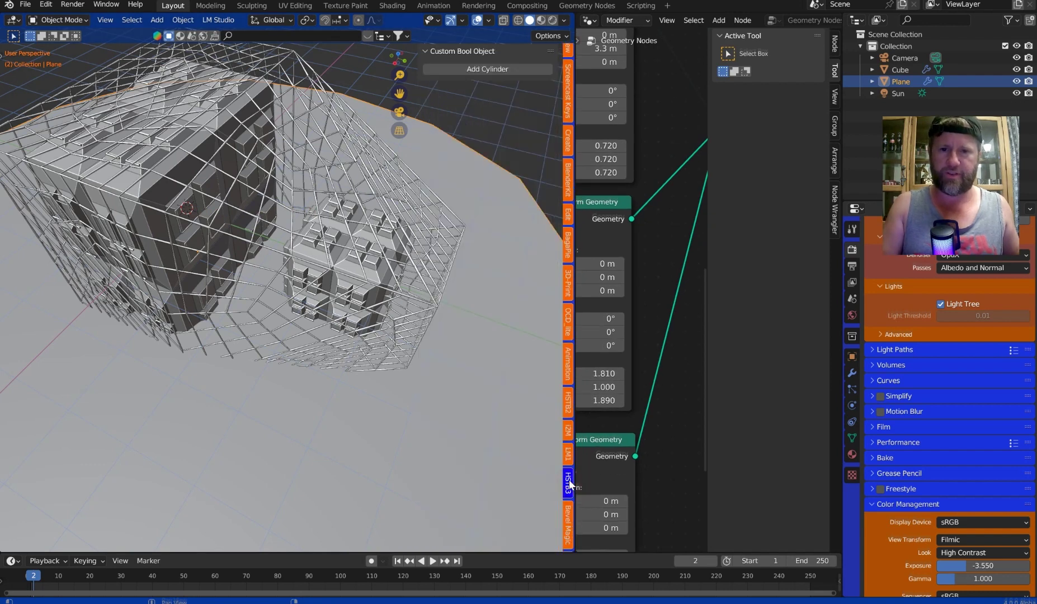
{"action": "left_click", "coordinate": [568, 524]}
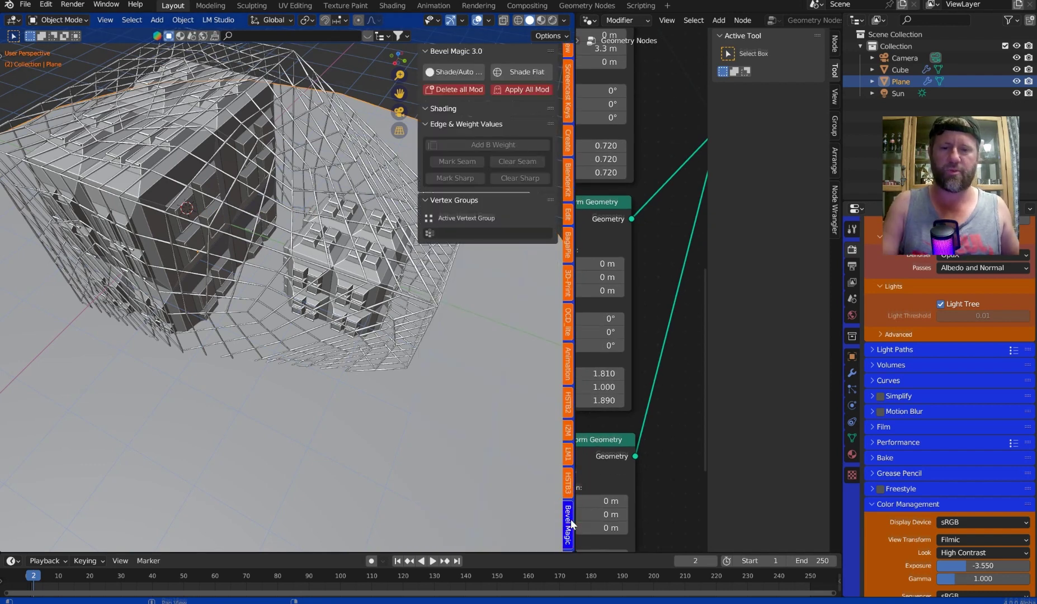
{"action": "scroll", "coordinate": [570, 526], "scroll_direction": "down", "scroll_amount": 1}
{"action": "left_click", "coordinate": [568, 541]}
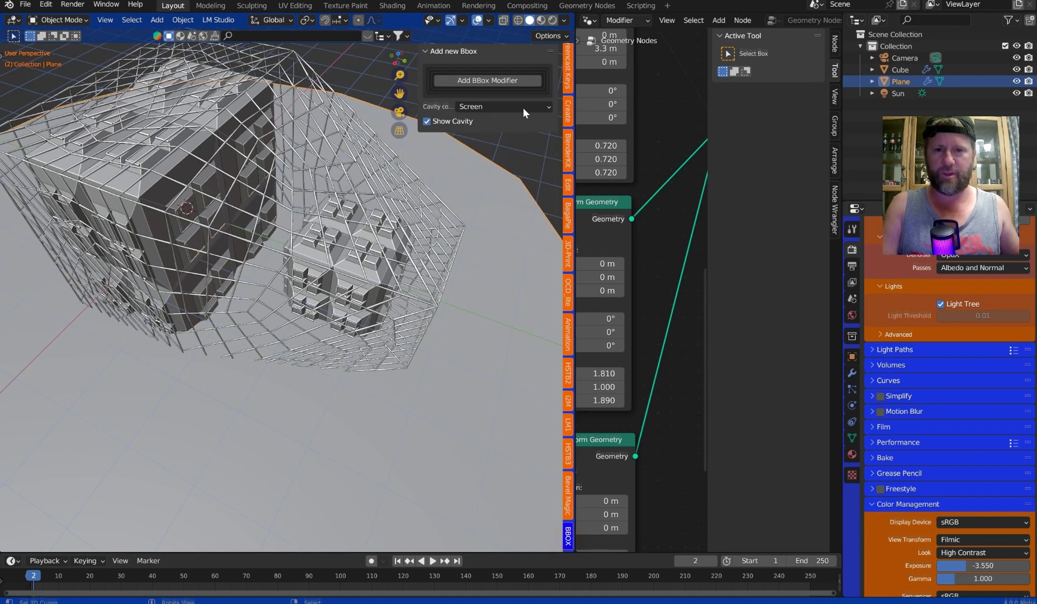
Delete all objects in the scene, including the camera, cube, plane and sun.
{"action": "scroll", "coordinate": [410, 196], "scroll_direction": "down", "scroll_amount": 6}
{"action": "key", "text": "a"}
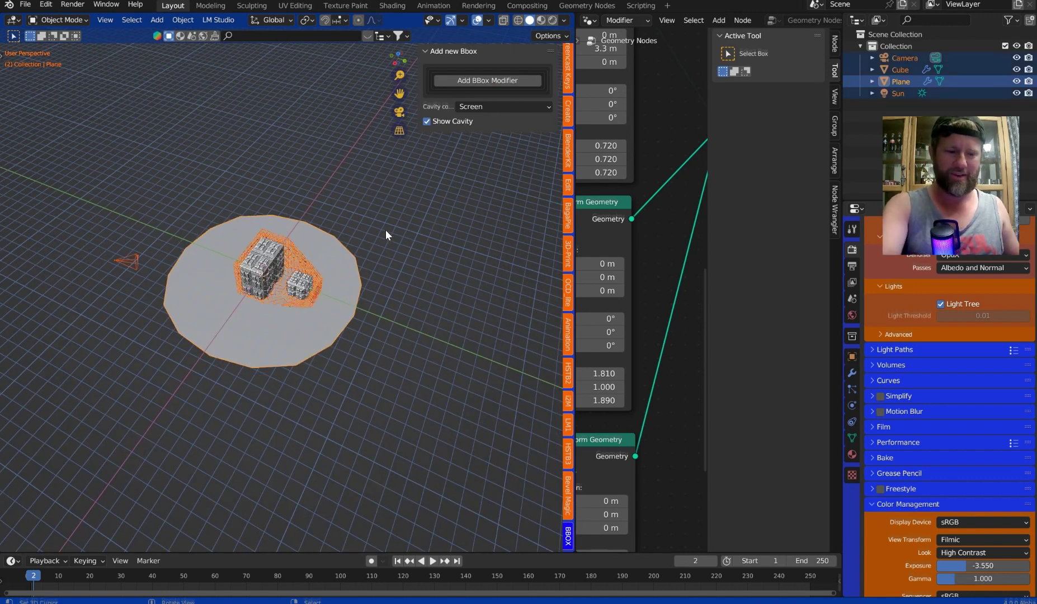
{"action": "key", "text": "Delete"}
{"action": "middle_click_drag", "start_coordinate": [386, 230], "coordinate": [306, 186]}
Add a BBox Modifier setup to the empty scene.
{"action": "scroll", "coordinate": [302, 218], "scroll_direction": "up", "scroll_amount": 6}
{"action": "left_click", "coordinate": [457, 82]}
{"action": "scroll", "coordinate": [375, 168], "scroll_direction": "down", "scroll_amount": 3}
{"action": "middle_click_drag", "start_coordinate": [367, 173], "coordinate": [390, 237]}
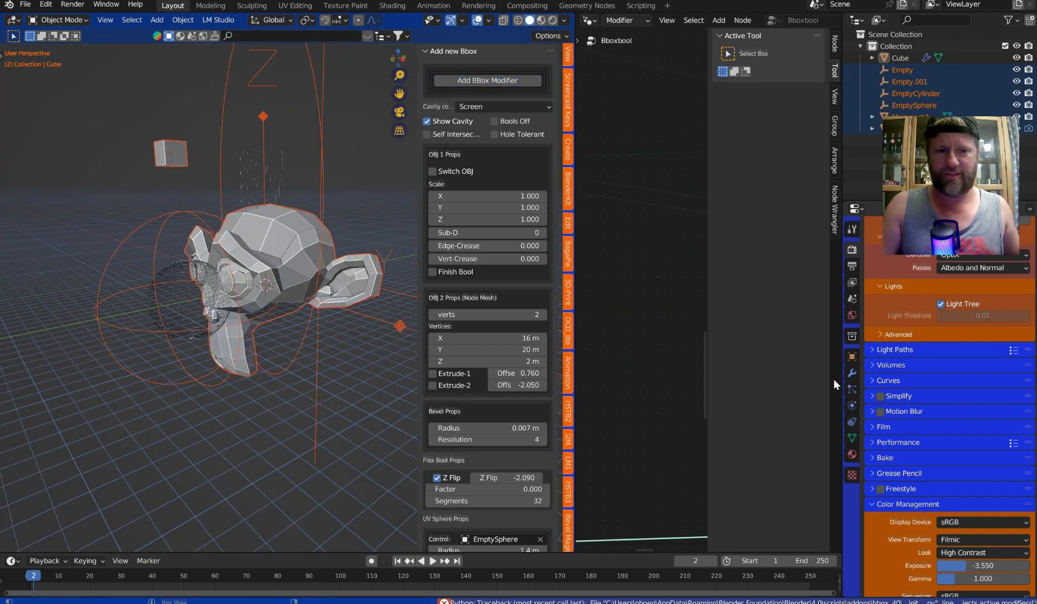
Replace Mainmesh1 with Suzanne as the Main Mesh OBJ of the BBOX_mod modifier.
{"action": "left_click", "coordinate": [851, 374]}
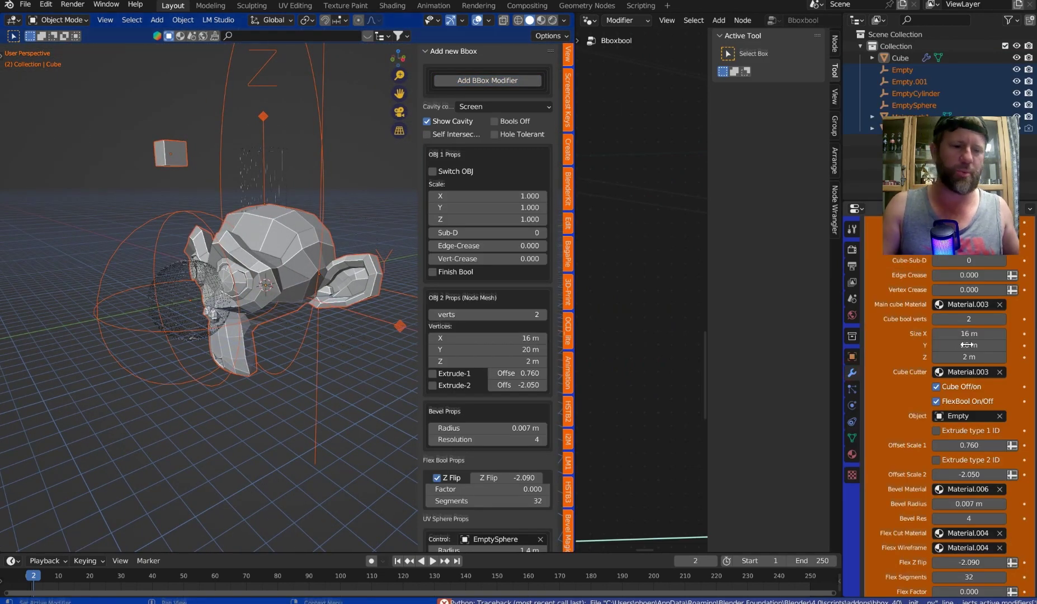
{"action": "scroll", "coordinate": [988, 396], "scroll_direction": "down", "scroll_amount": 2}
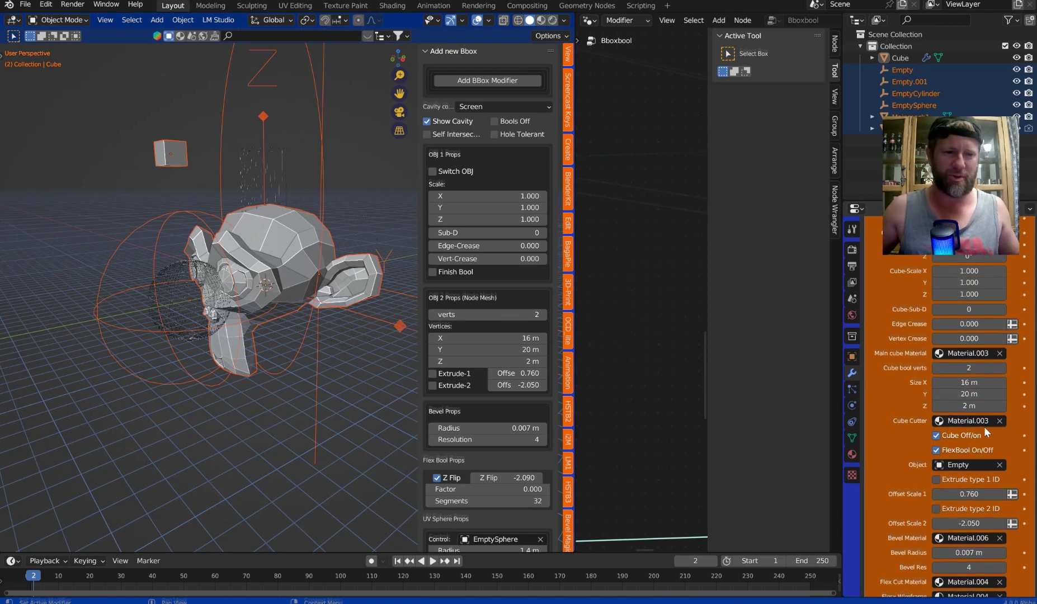
{"action": "scroll", "coordinate": [1004, 317], "scroll_direction": "up", "scroll_amount": 3}
{"action": "scroll", "coordinate": [1004, 317], "scroll_direction": "up", "scroll_amount": 6}
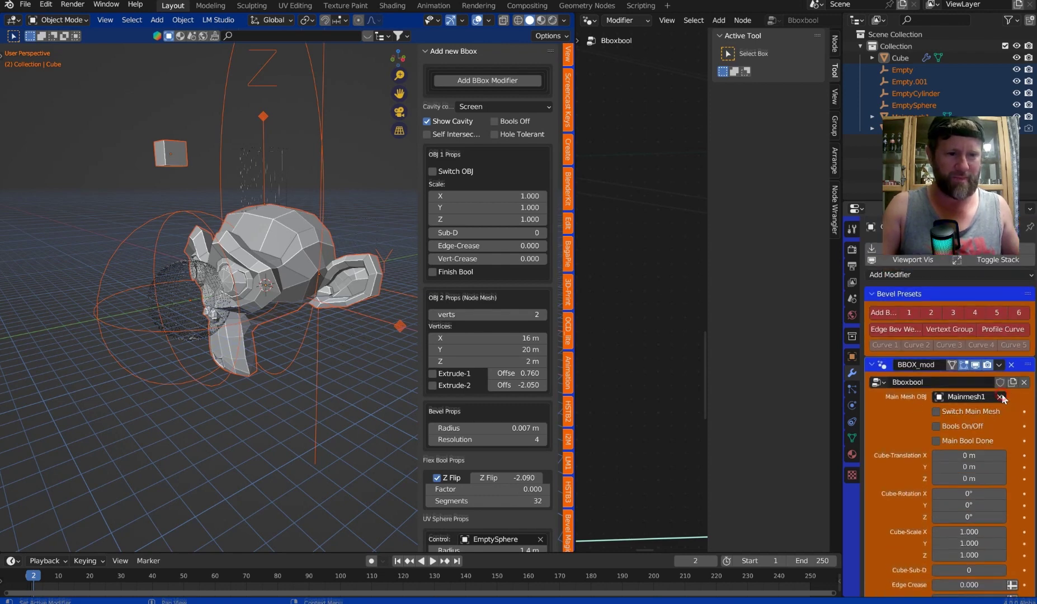
{"action": "left_click", "coordinate": [999, 397]}
{"action": "left_click", "coordinate": [1000, 397]}
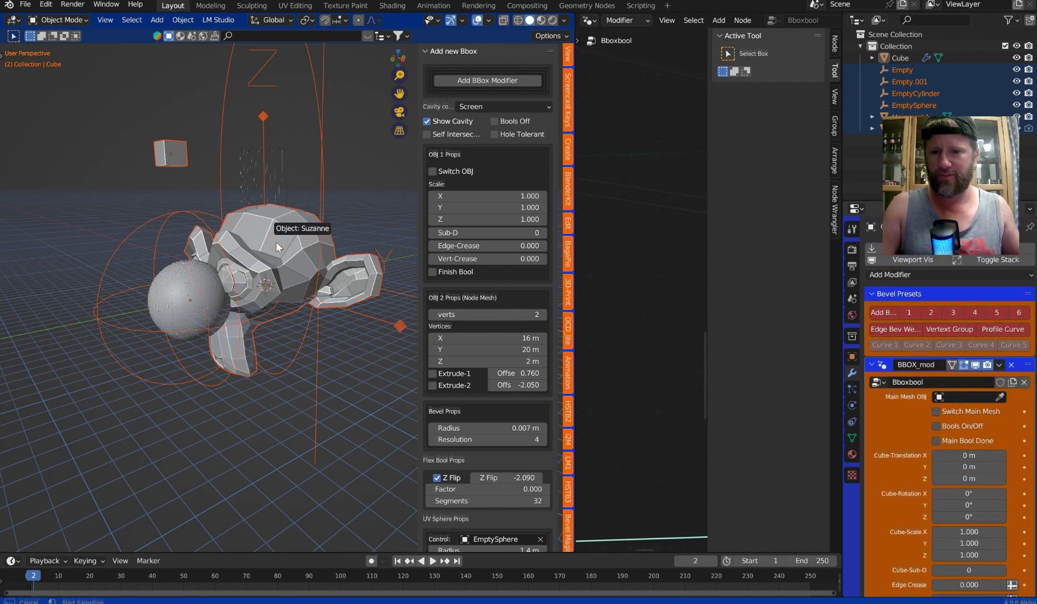
{"action": "left_click", "coordinate": [277, 247]}
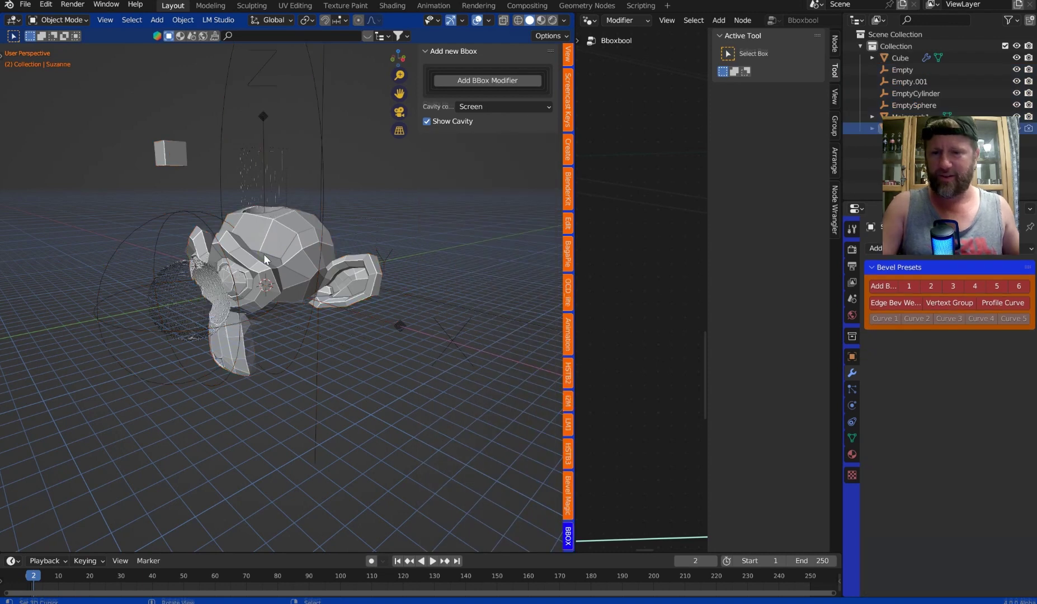
Switch the viewport to Material Preview shading and set the render engine to Eevee.
{"action": "scroll", "coordinate": [276, 264], "scroll_direction": "up", "scroll_amount": 5}
{"action": "left_click", "coordinate": [542, 21]}
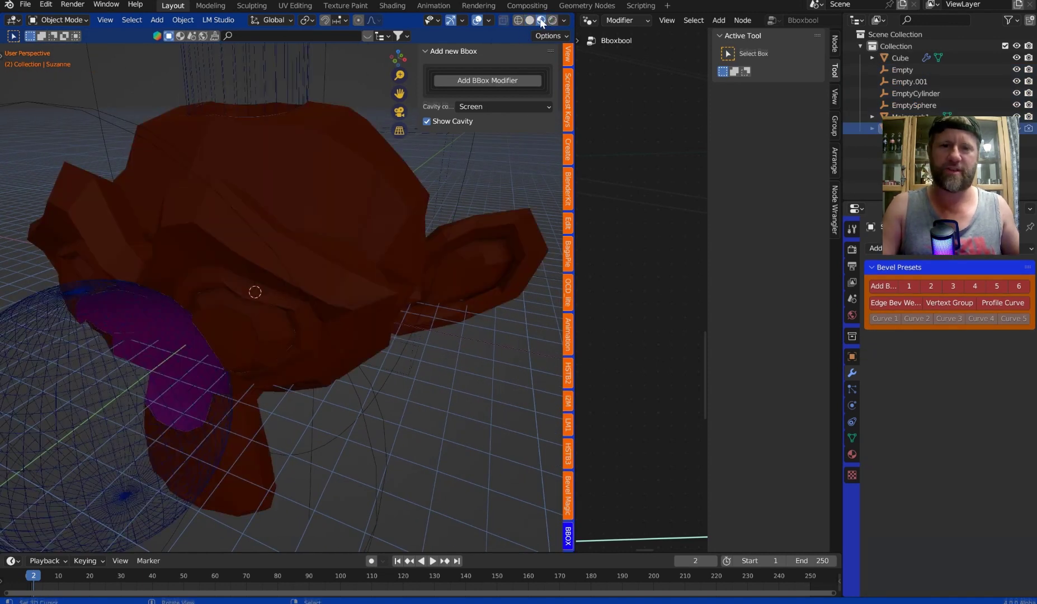
{"action": "left_click", "coordinate": [852, 250]}
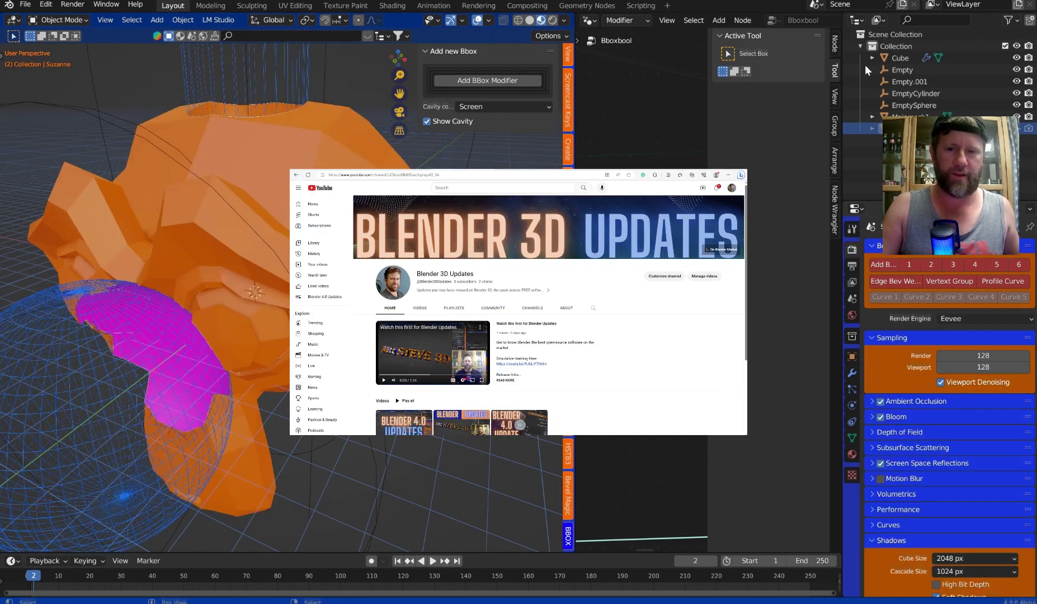
Scale EmptyCylinder by about 0.854 to resize the cylindrical cut in the top of Suzanne's head.
{"action": "scroll", "coordinate": [277, 117], "scroll_direction": "down", "scroll_amount": 5}
{"action": "middle_click_drag", "start_coordinate": [278, 112], "coordinate": [268, 135]}
{"action": "left_click", "coordinate": [258, 117]}
{"action": "left_click", "coordinate": [165, 117]}
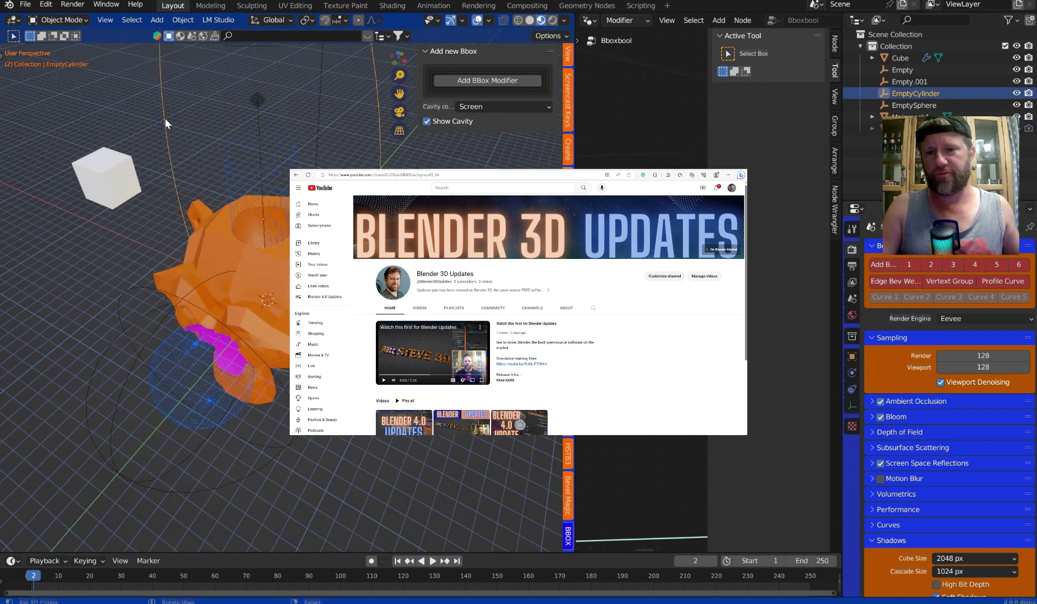
{"action": "key", "text": "s"}
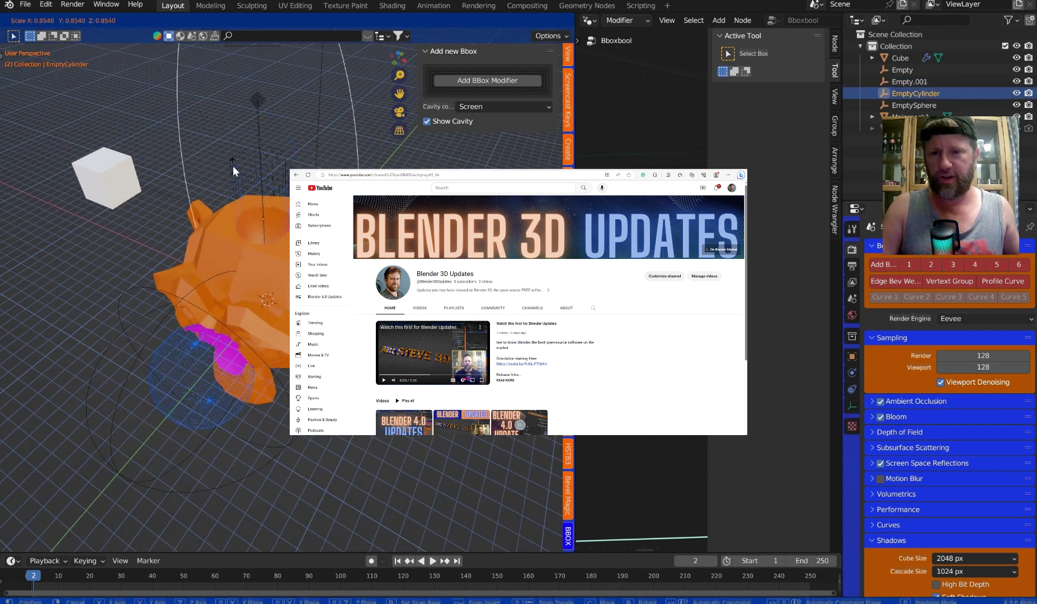
{"action": "left_click", "coordinate": [233, 168]}
Inspect the spherical boolean cut in Suzanne's face from several angles and select the Cube to review its BBox properties.
{"action": "middle_click_drag", "start_coordinate": [302, 313], "coordinate": [339, 269]}
{"action": "scroll", "coordinate": [339, 253], "scroll_direction": "up", "scroll_amount": 4}
{"action": "scroll", "coordinate": [388, 261], "scroll_direction": "up", "scroll_amount": 8}
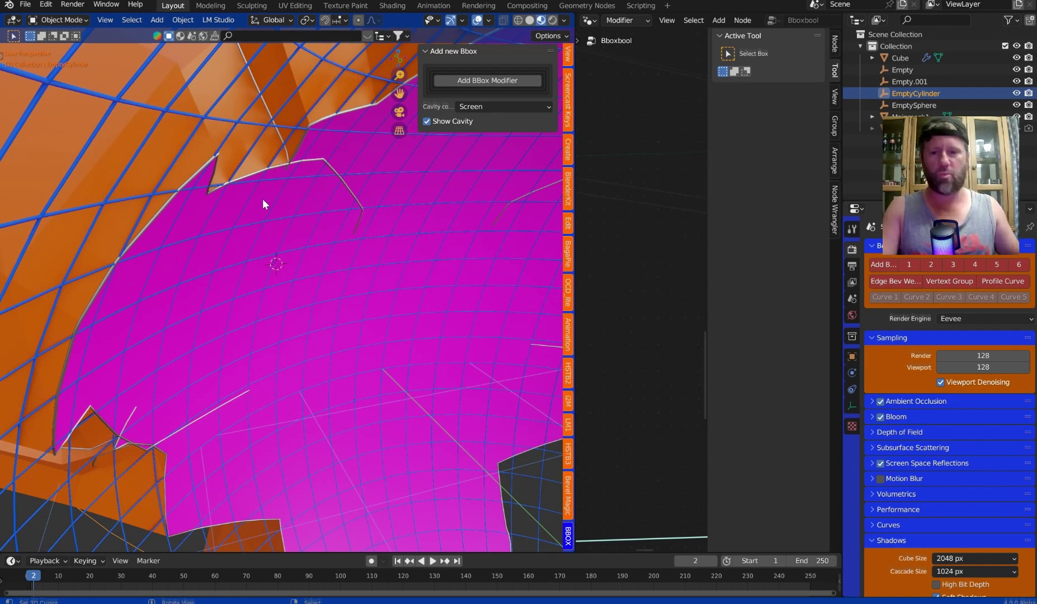
{"action": "scroll", "coordinate": [263, 197], "scroll_direction": "down", "scroll_amount": 6}
{"action": "middle_click_drag", "start_coordinate": [320, 208], "coordinate": [511, 267]}
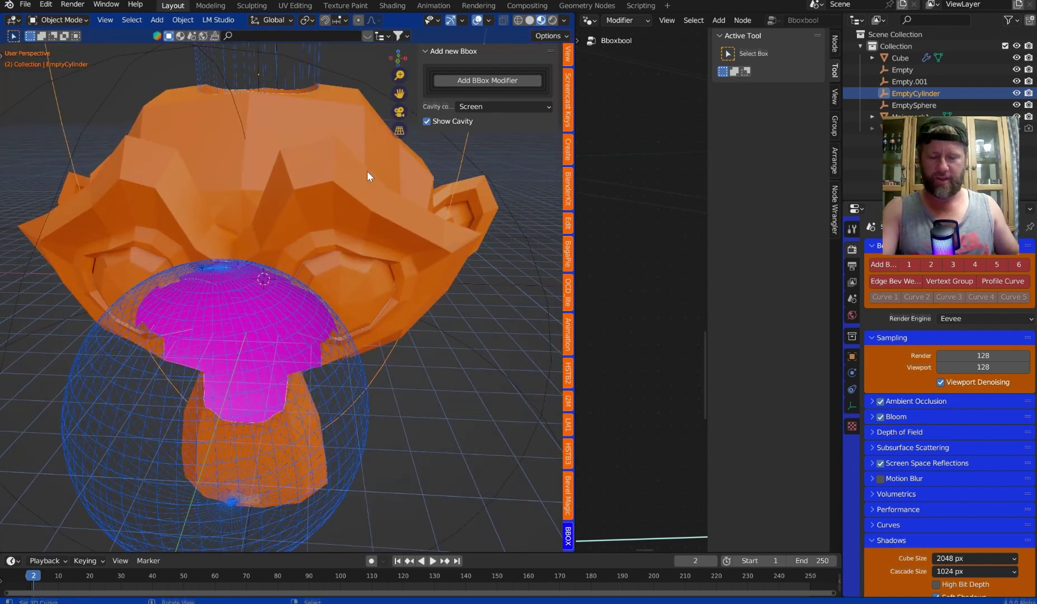
{"action": "left_click", "coordinate": [319, 211]}
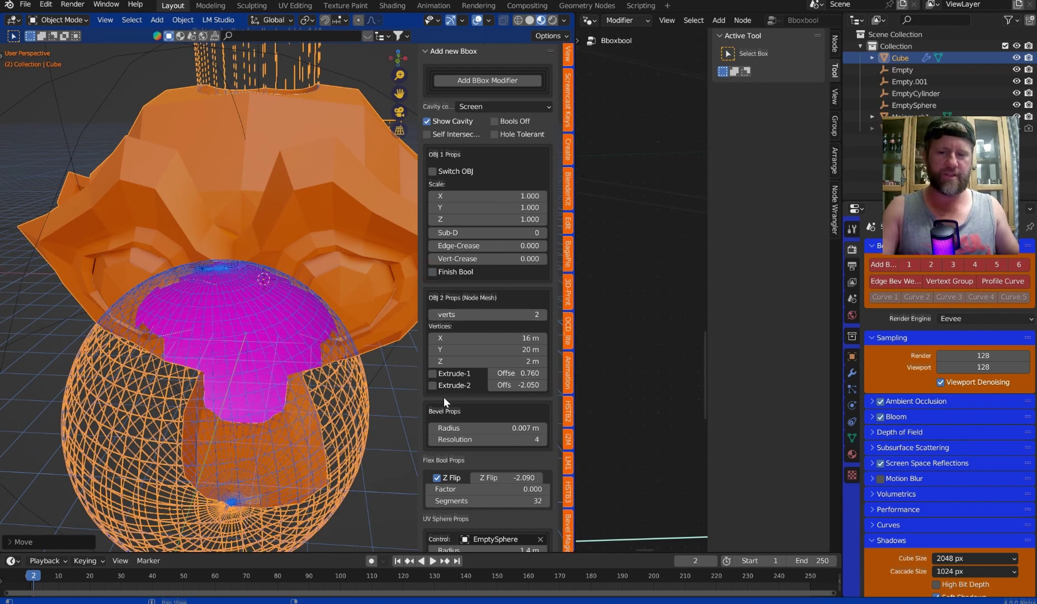
{"action": "middle_click_drag", "start_coordinate": [369, 312], "coordinate": [349, 281]}
{"action": "middle_click_drag", "start_coordinate": [327, 106], "coordinate": [342, 124]}
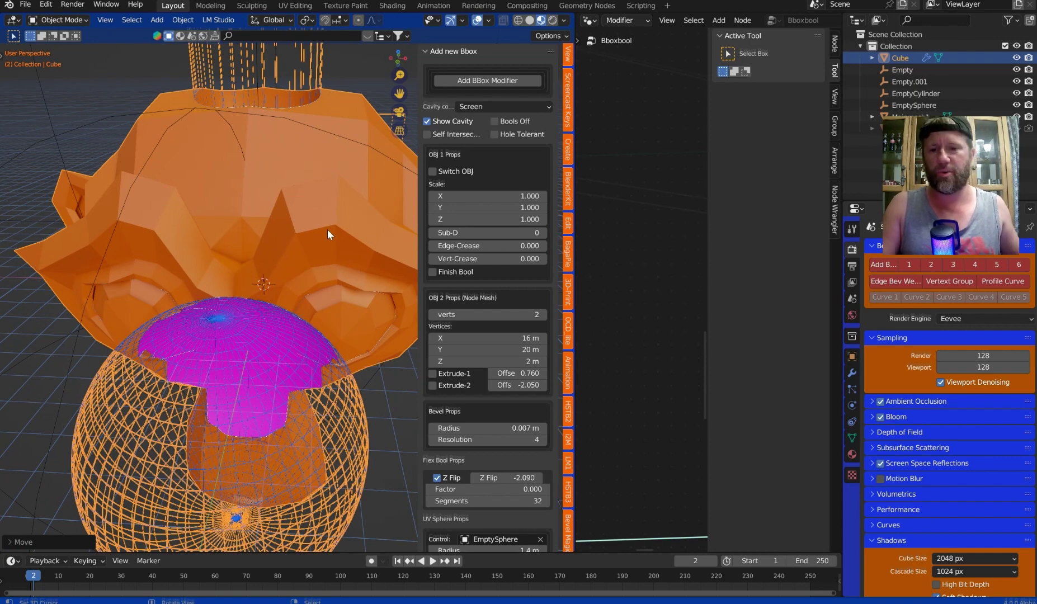
{"action": "middle_click_drag", "start_coordinate": [327, 234], "coordinate": [284, 181]}
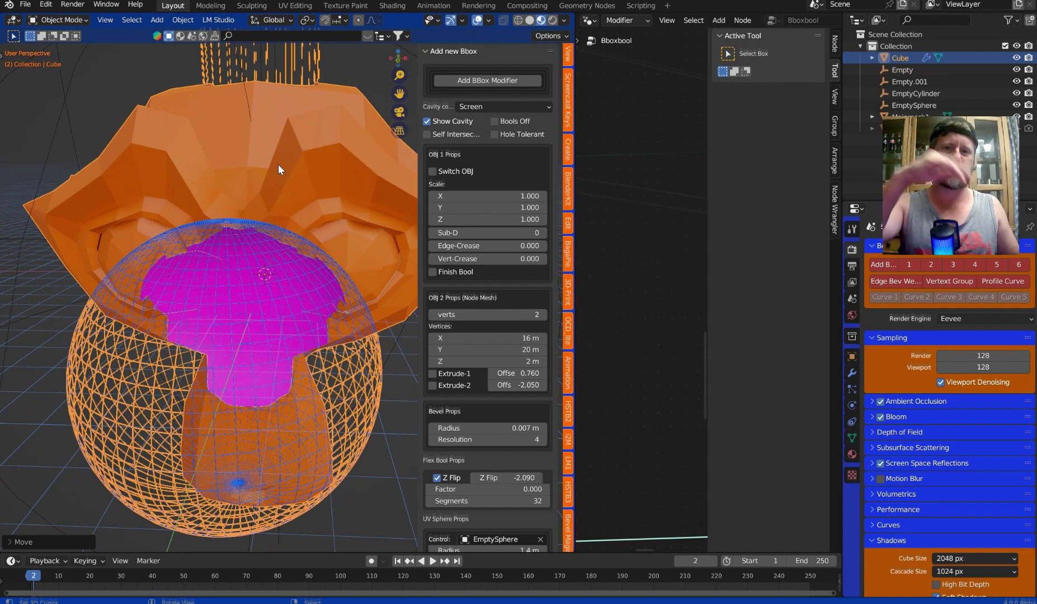